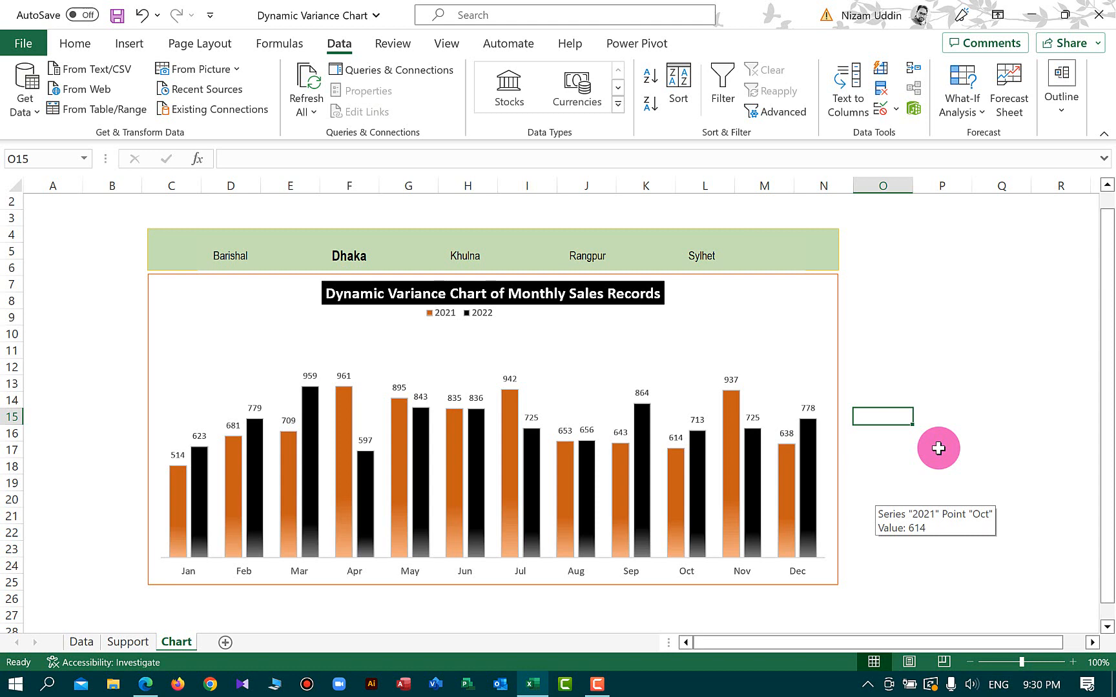
Filter the finished variance chart by each market in turn using the market buttons above it
click(233, 259)
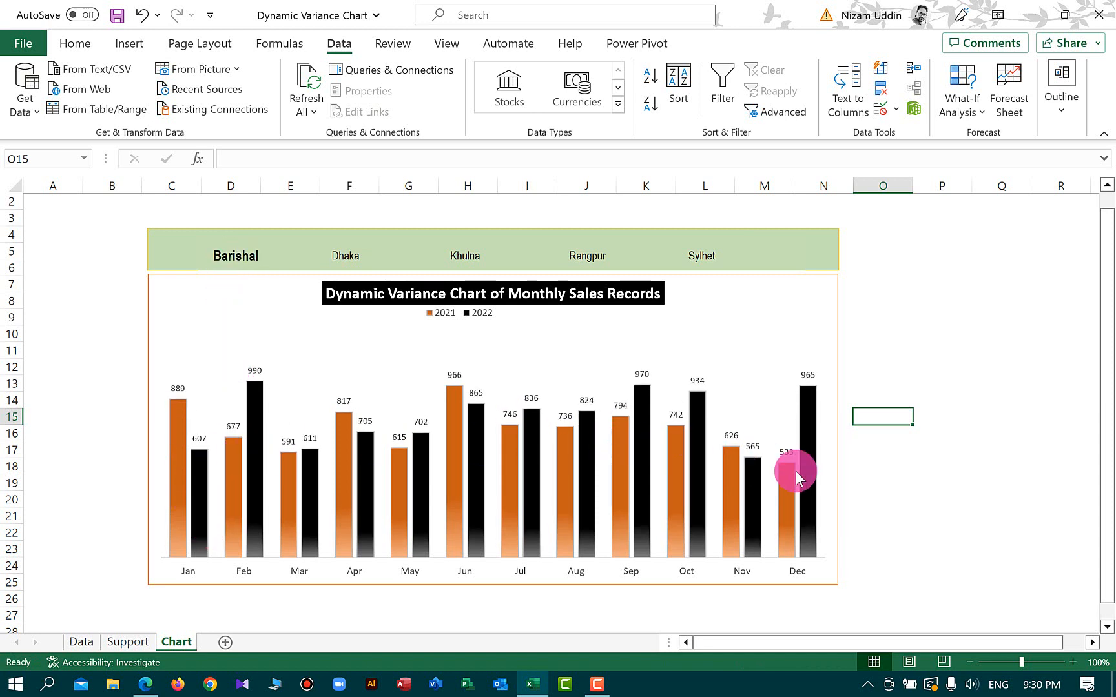
click(337, 259)
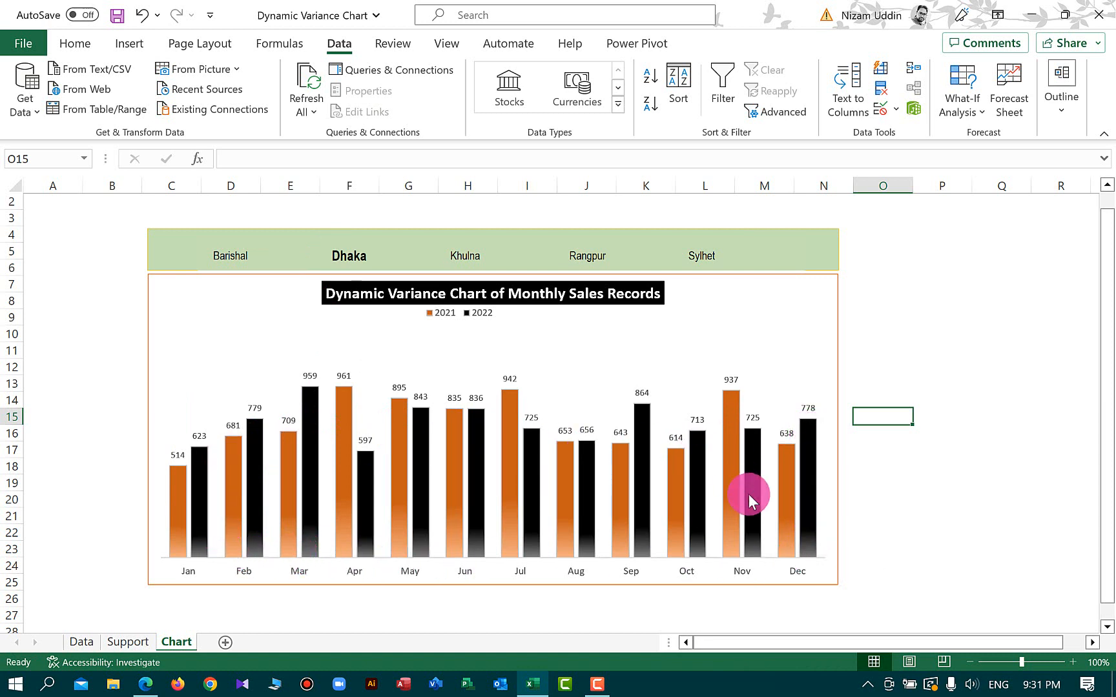
click(476, 261)
click(579, 260)
click(699, 257)
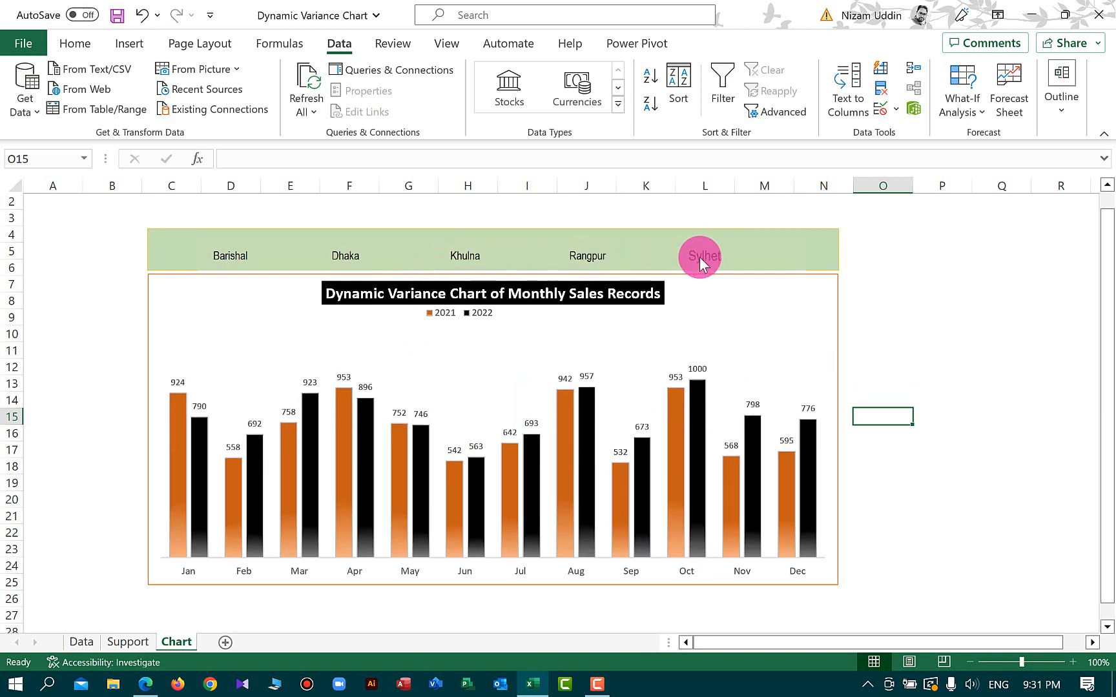
click(400, 258)
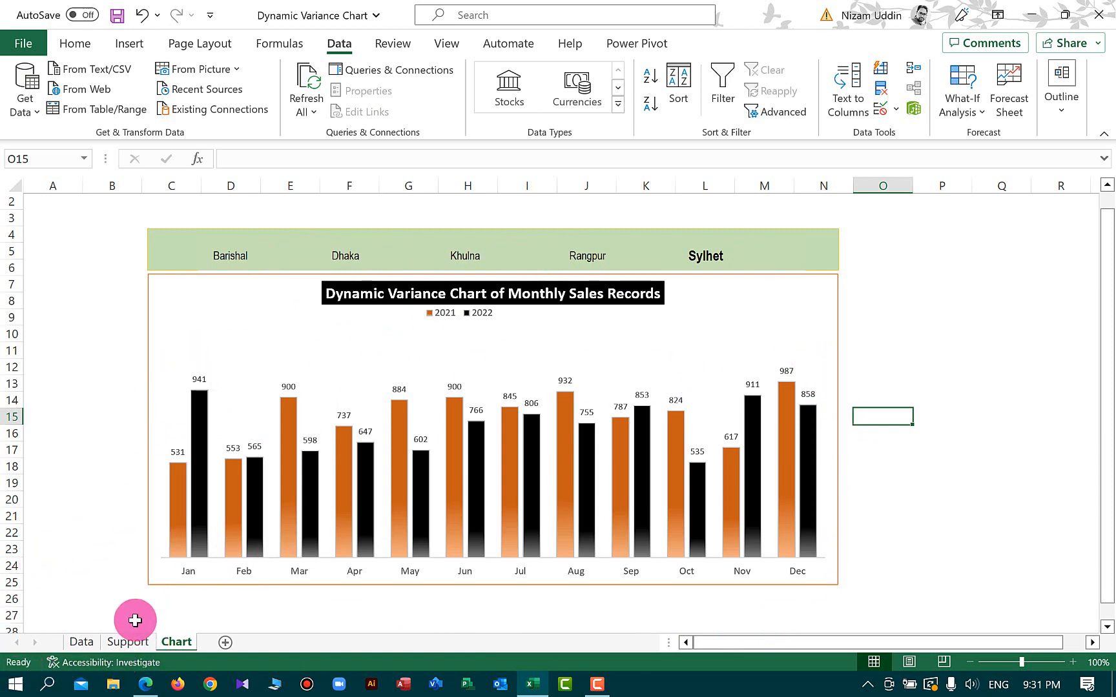
Examine the source data columns on the Data sheet and the supporting pivot table on the Support sheet
click(82, 642)
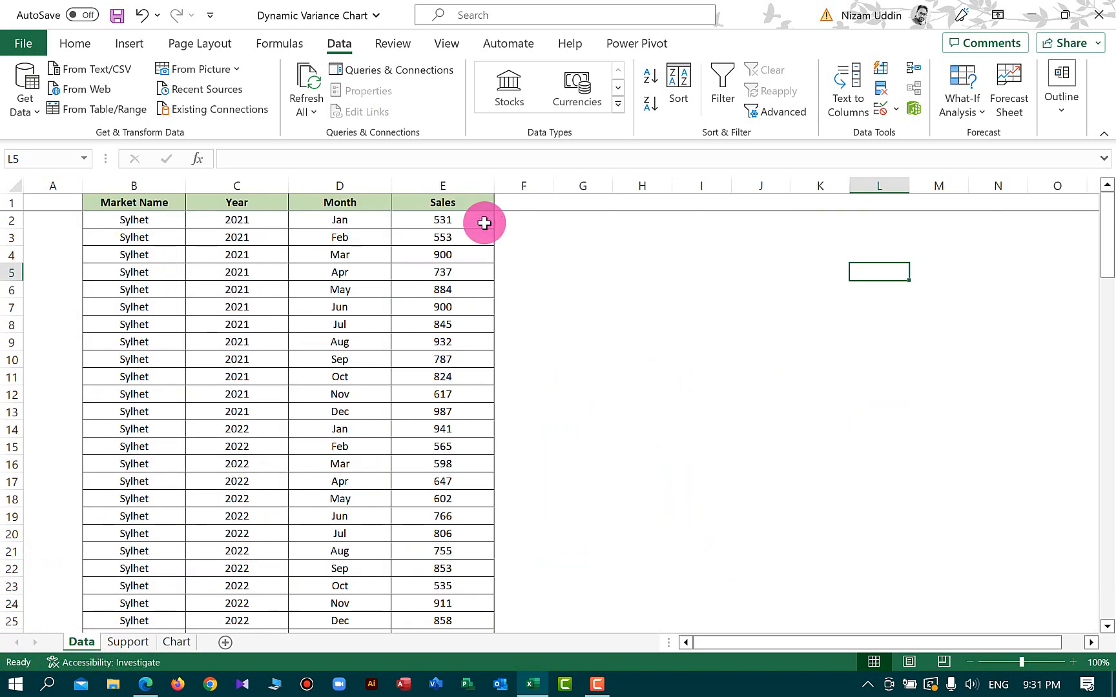
click(163, 202)
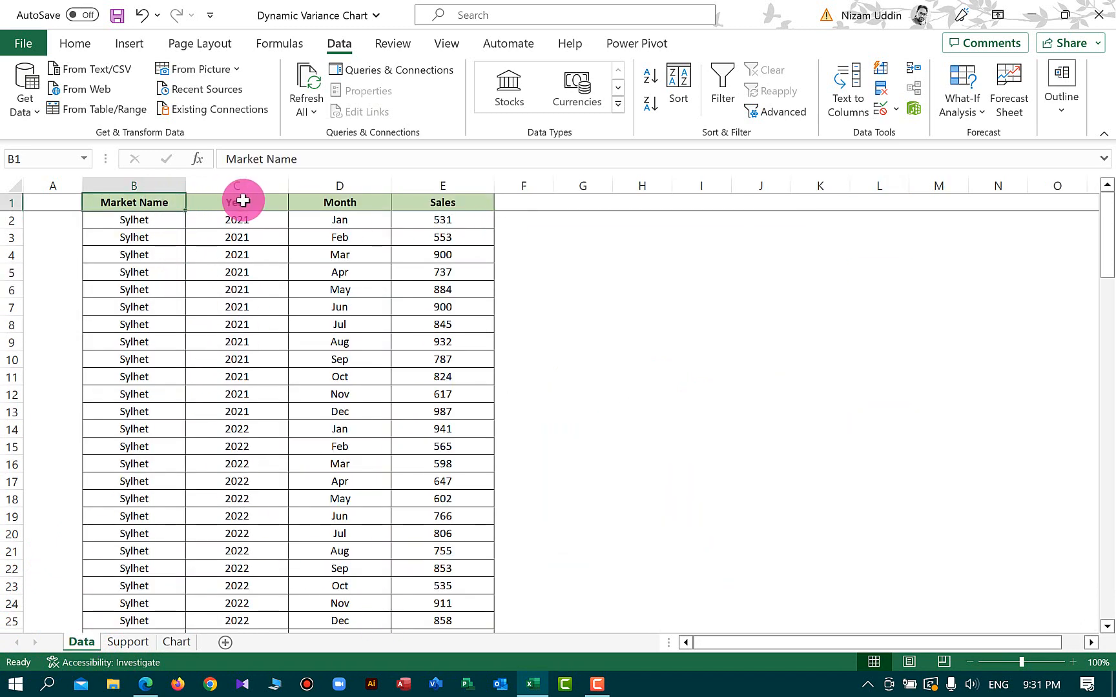
click(255, 202)
click(349, 201)
click(452, 204)
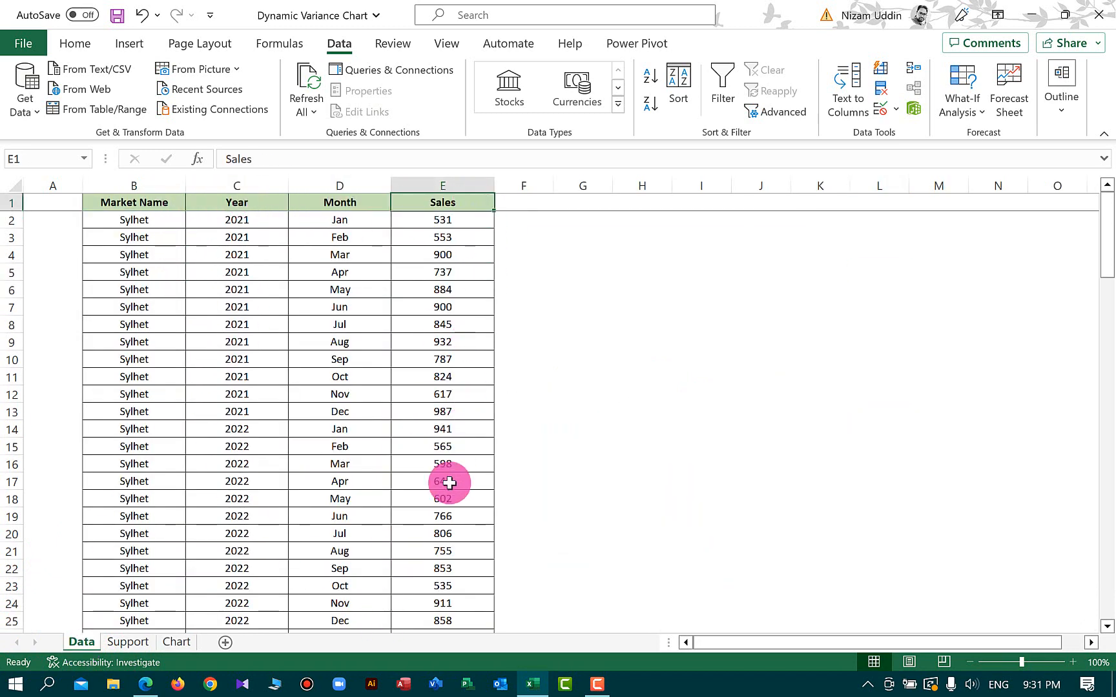
click(150, 220)
click(249, 219)
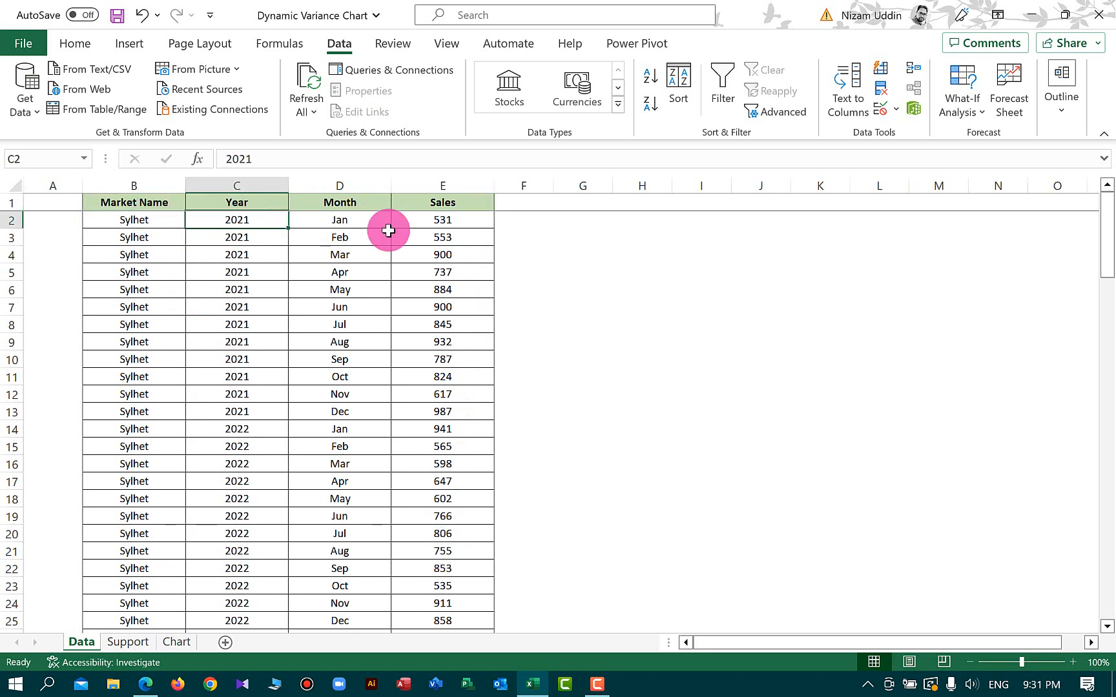
click(177, 642)
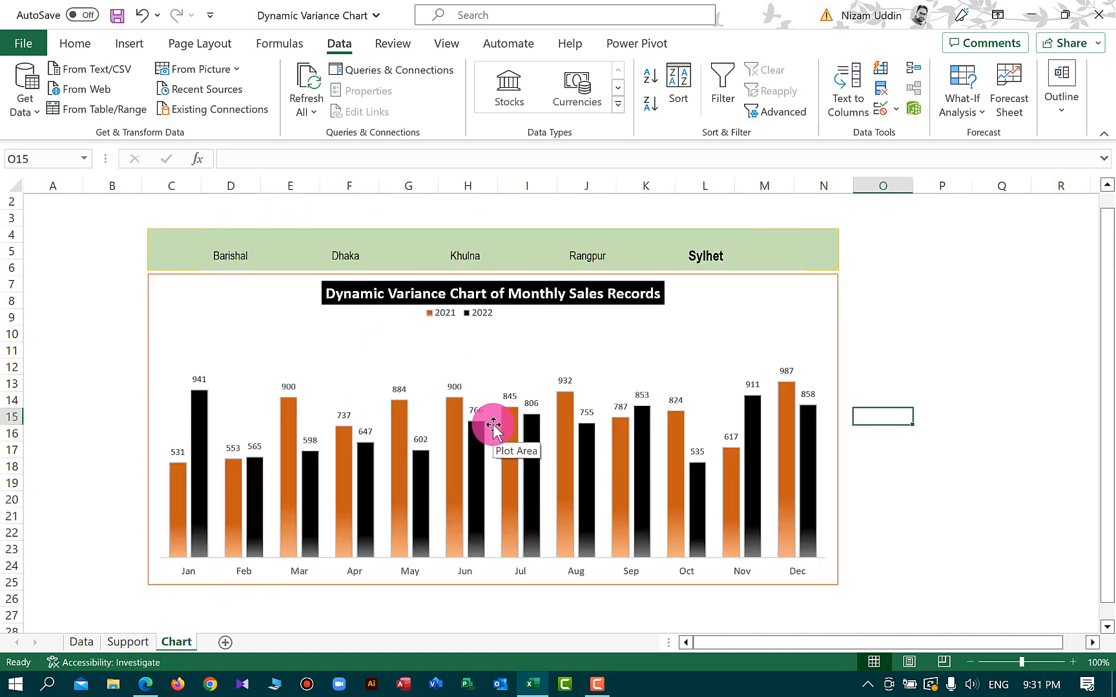
click(127, 642)
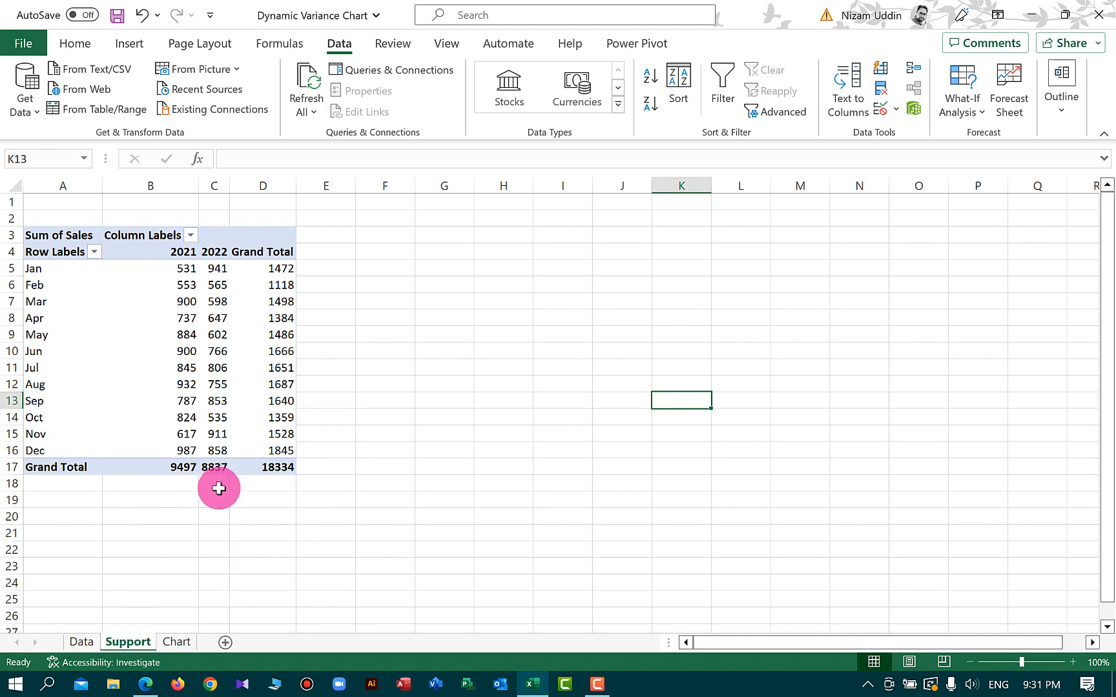
click(82, 642)
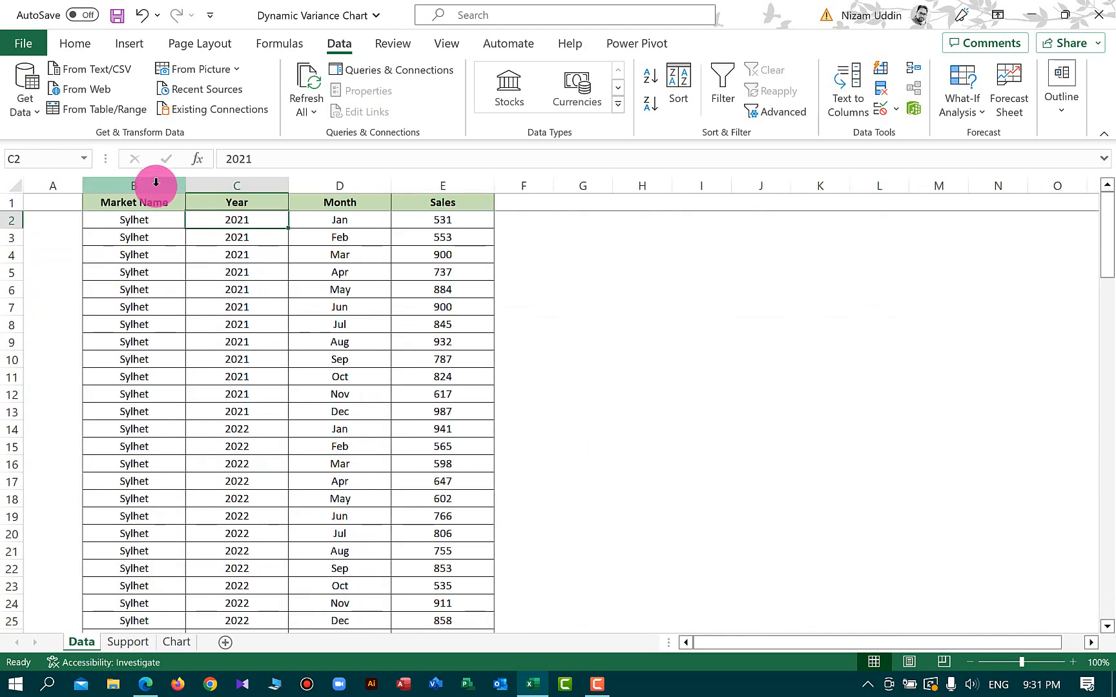
Copy columns B to E from the Data sheet and insert them as copied cells into column B of a new workbook
drag(150, 185, 431, 180)
right_click(349, 187)
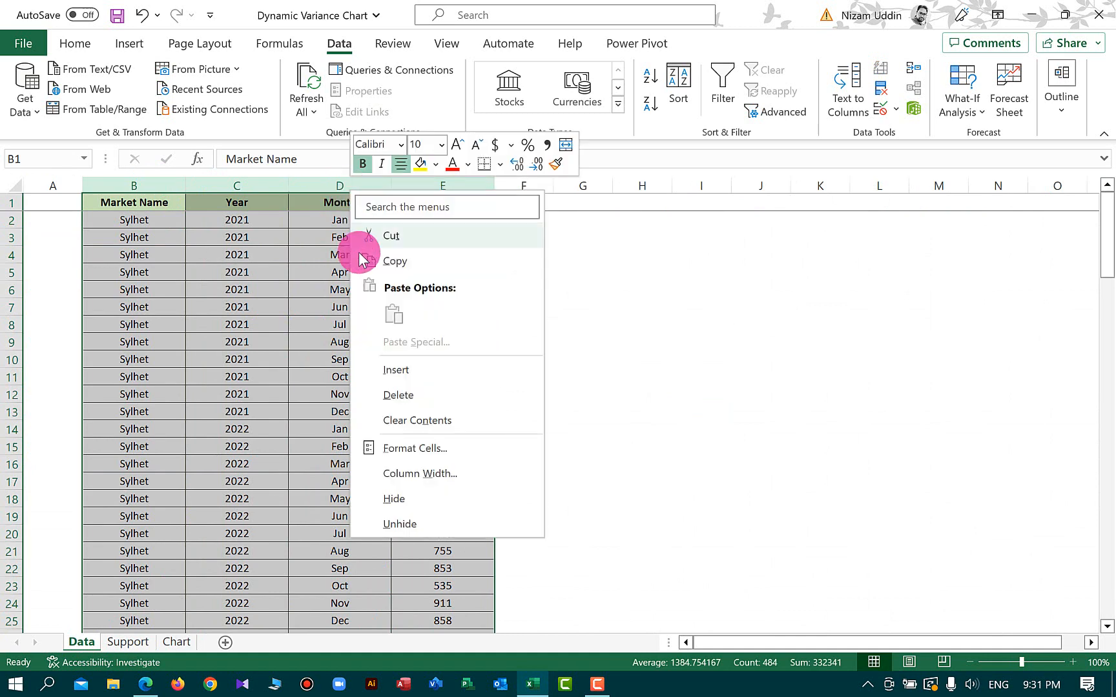
click(408, 263)
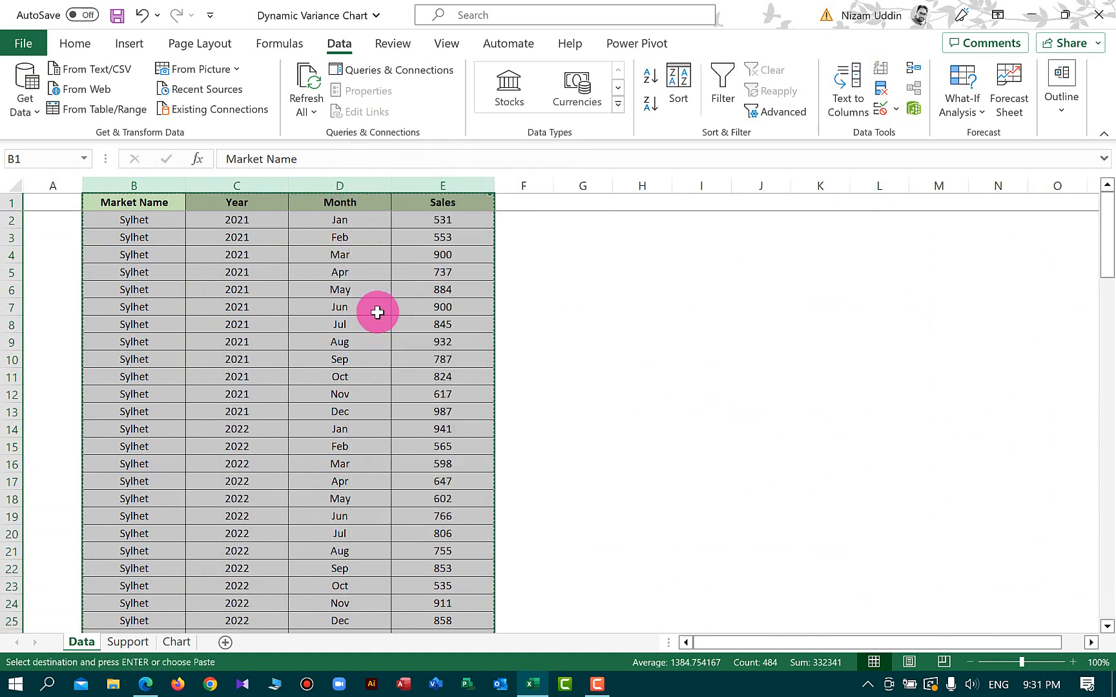
key(ctrl+n)
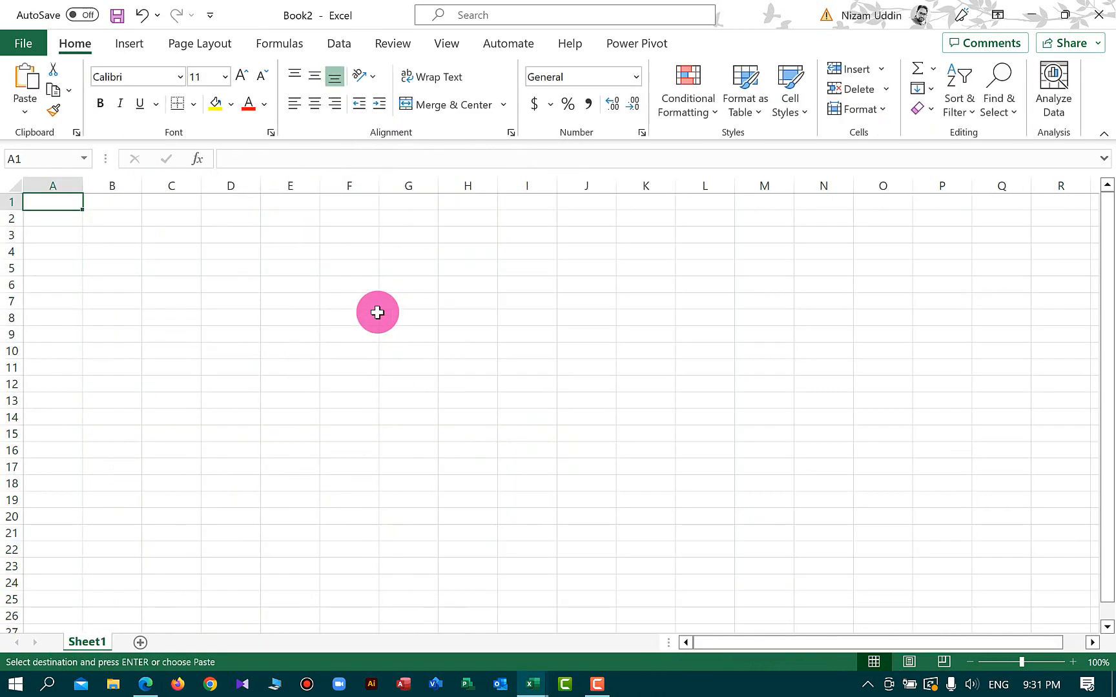
click(110, 193)
right_click(110, 193)
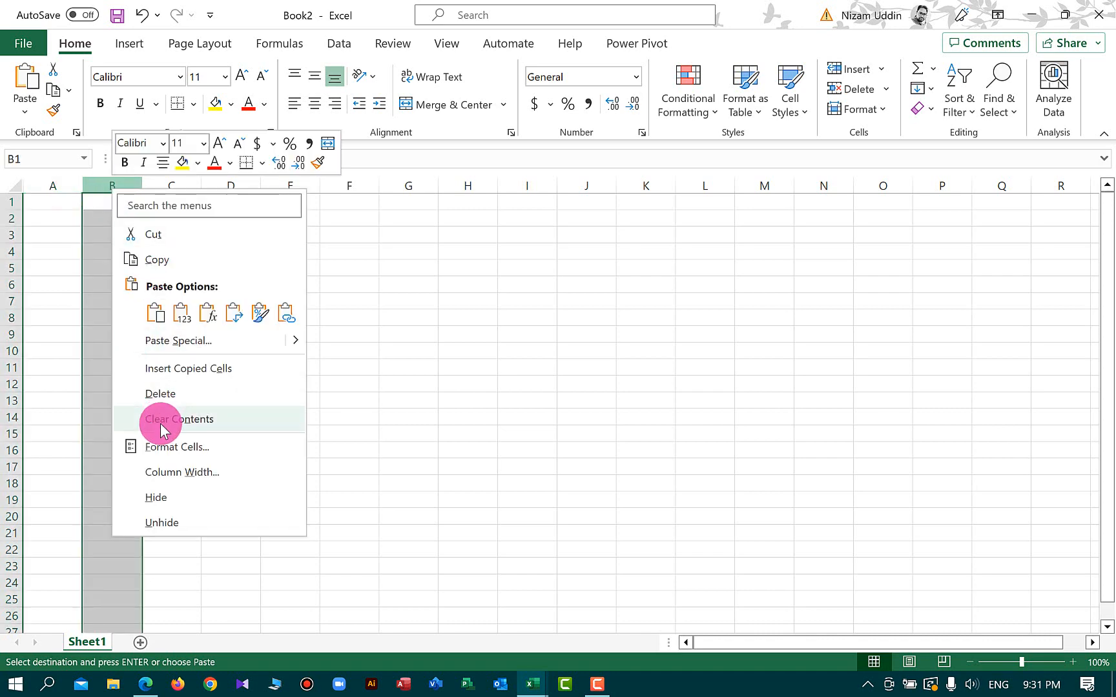
click(164, 367)
click(703, 308)
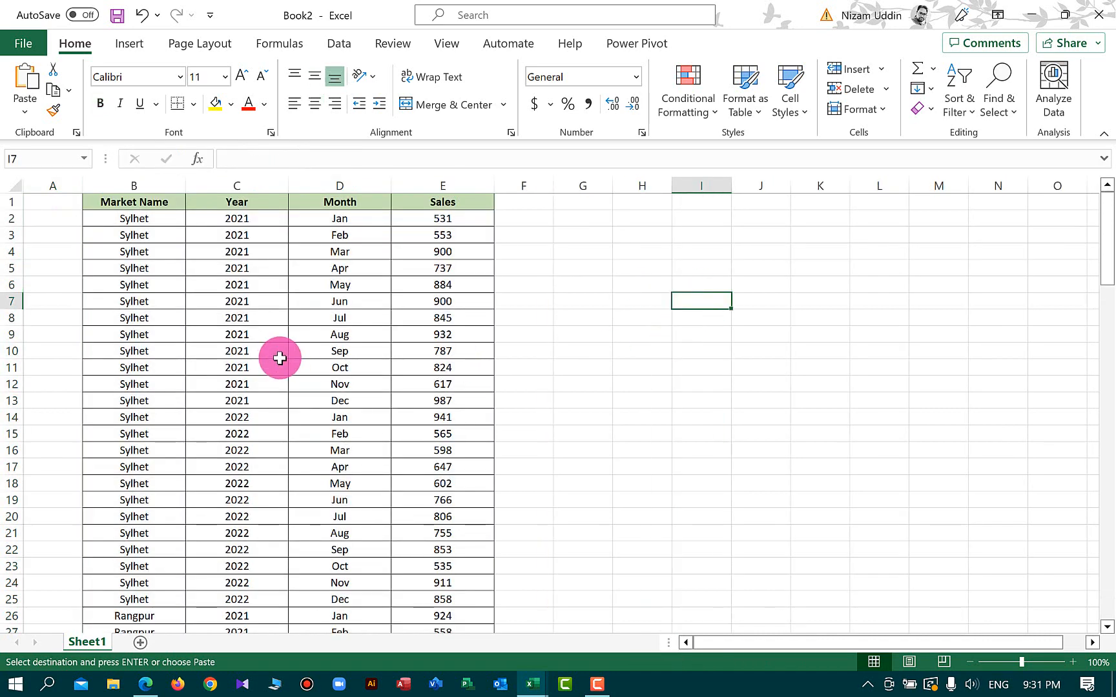
Insert a PivotTable from the sales data onto a new worksheet
click(165, 286)
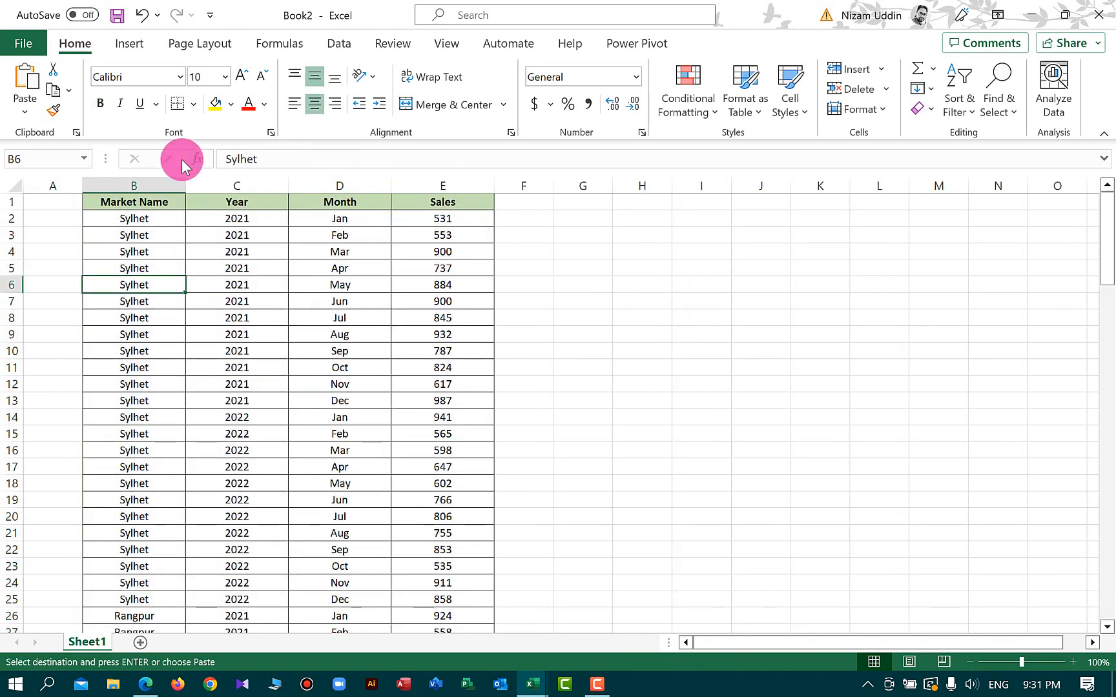
click(131, 42)
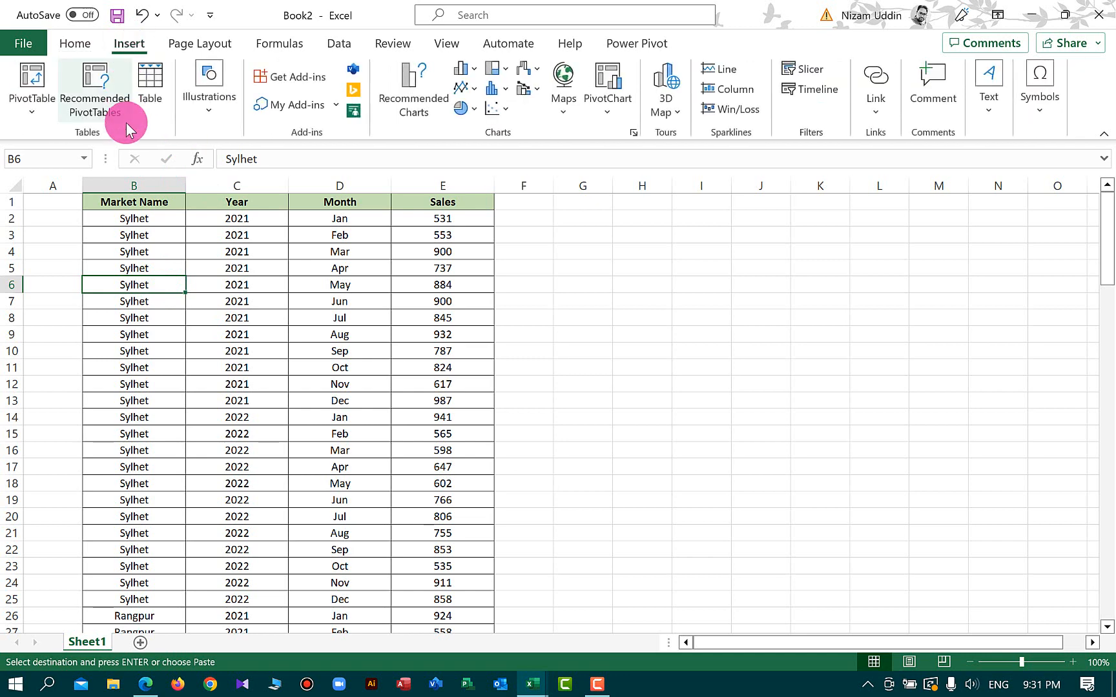
click(32, 79)
click(585, 575)
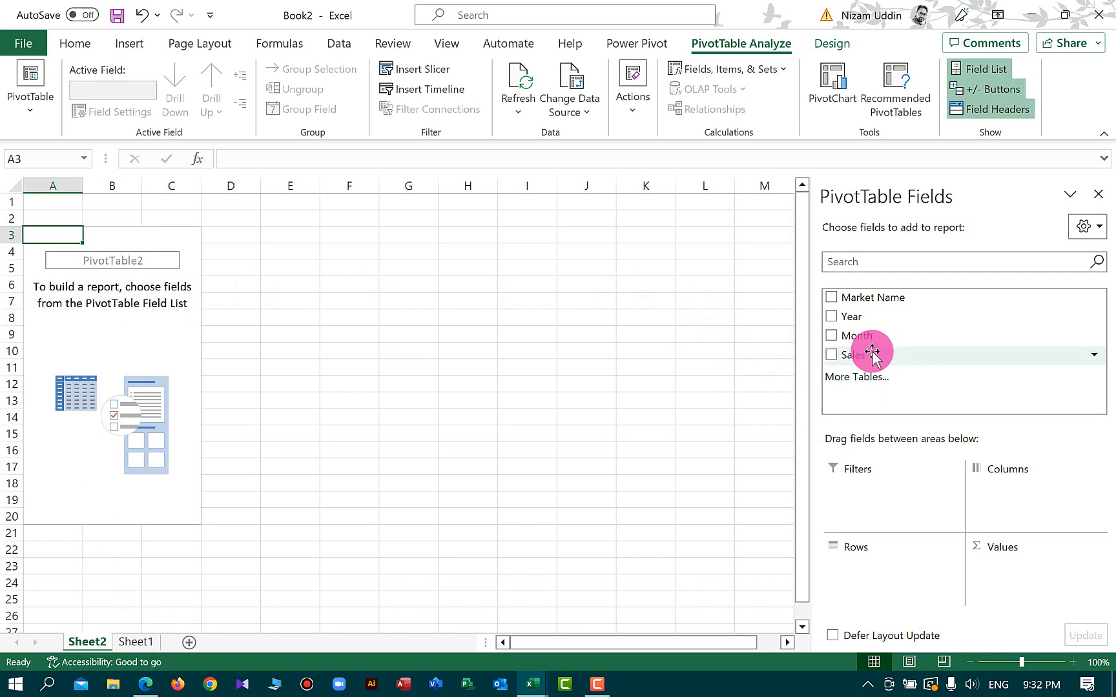
Place Month in Rows, Sales in Values and Year in Columns of the PivotTable
drag(872, 338, 893, 585)
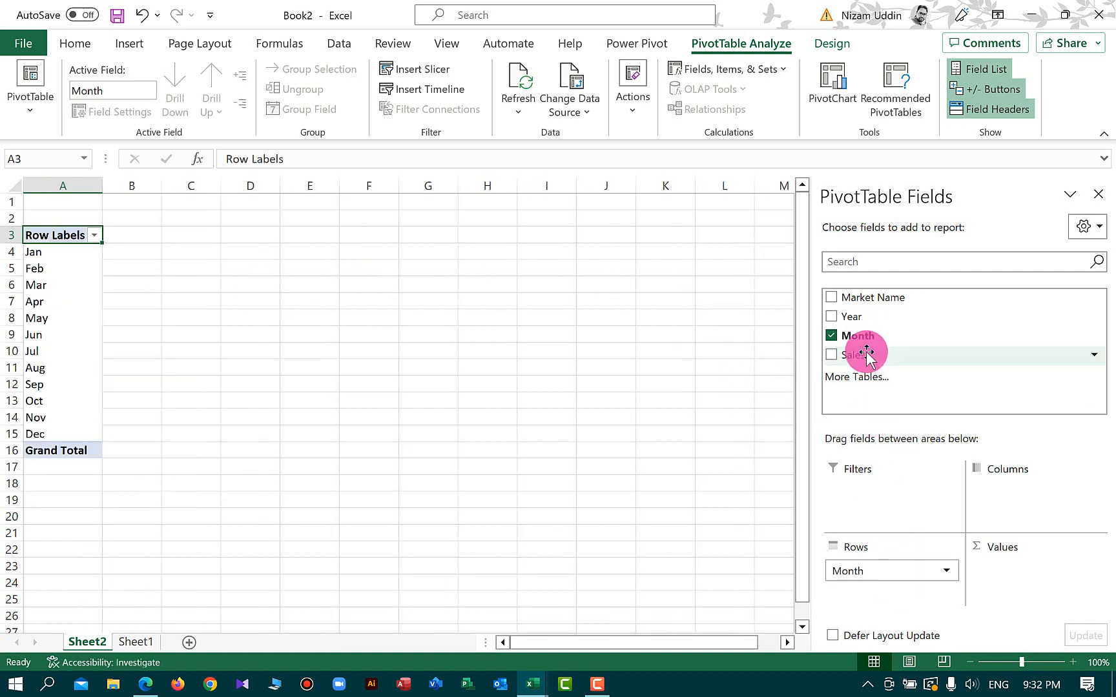
drag(866, 355, 1005, 571)
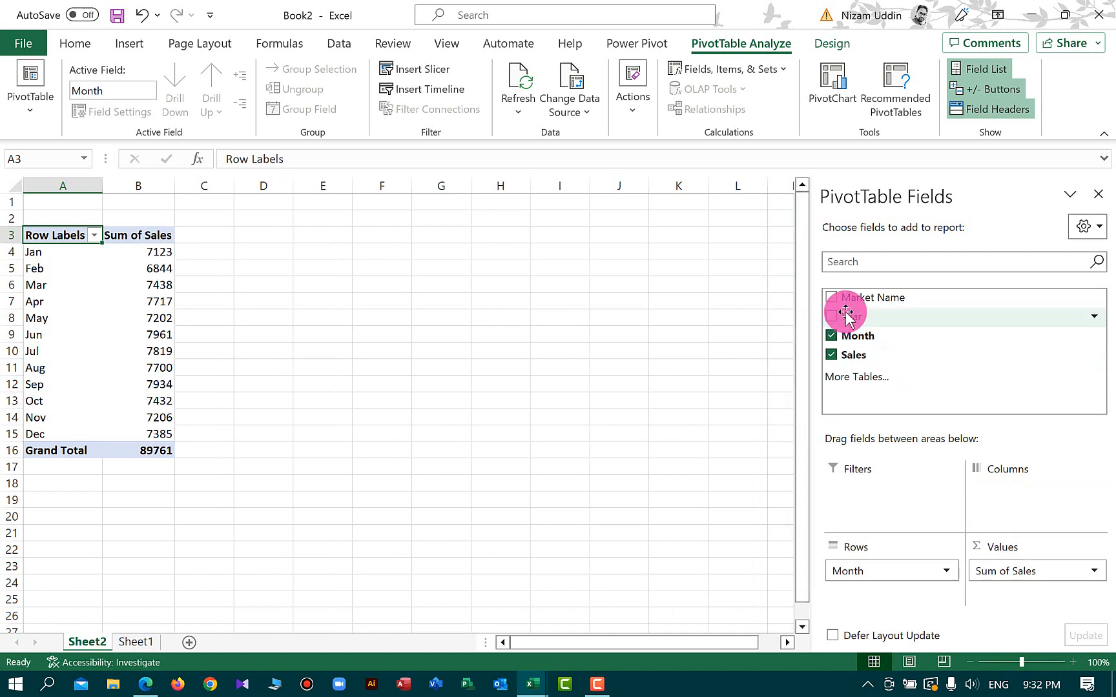
drag(846, 313, 1059, 500)
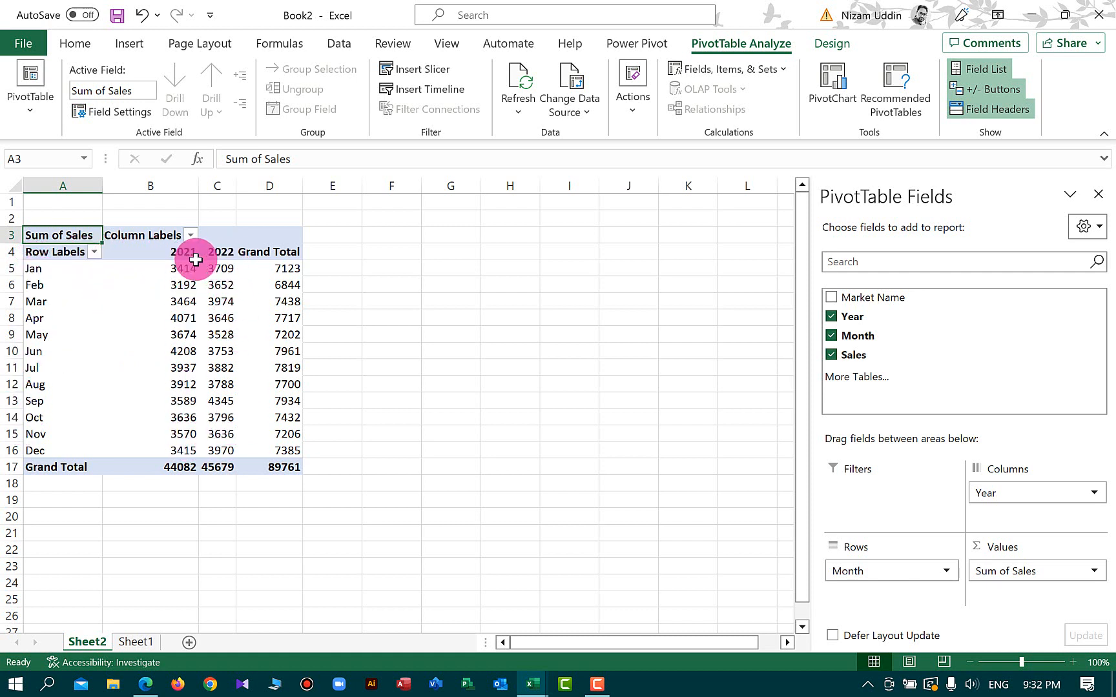
click(421, 348)
Insert a Market Name slicer for the PivotTable and move it beside the table
click(139, 302)
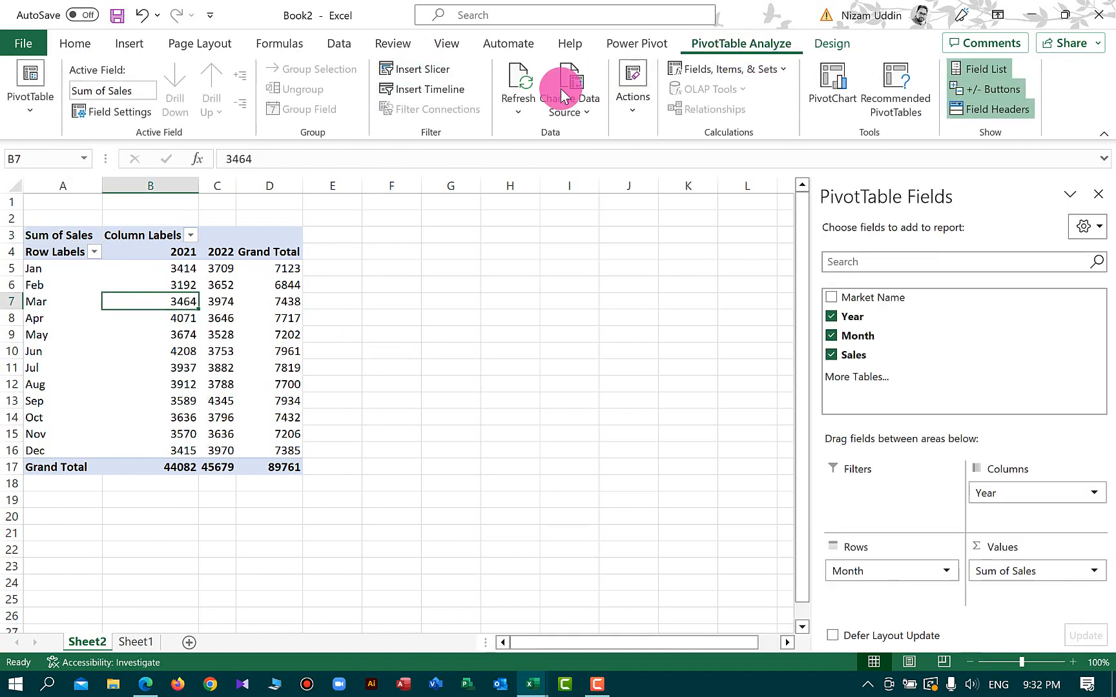
click(419, 73)
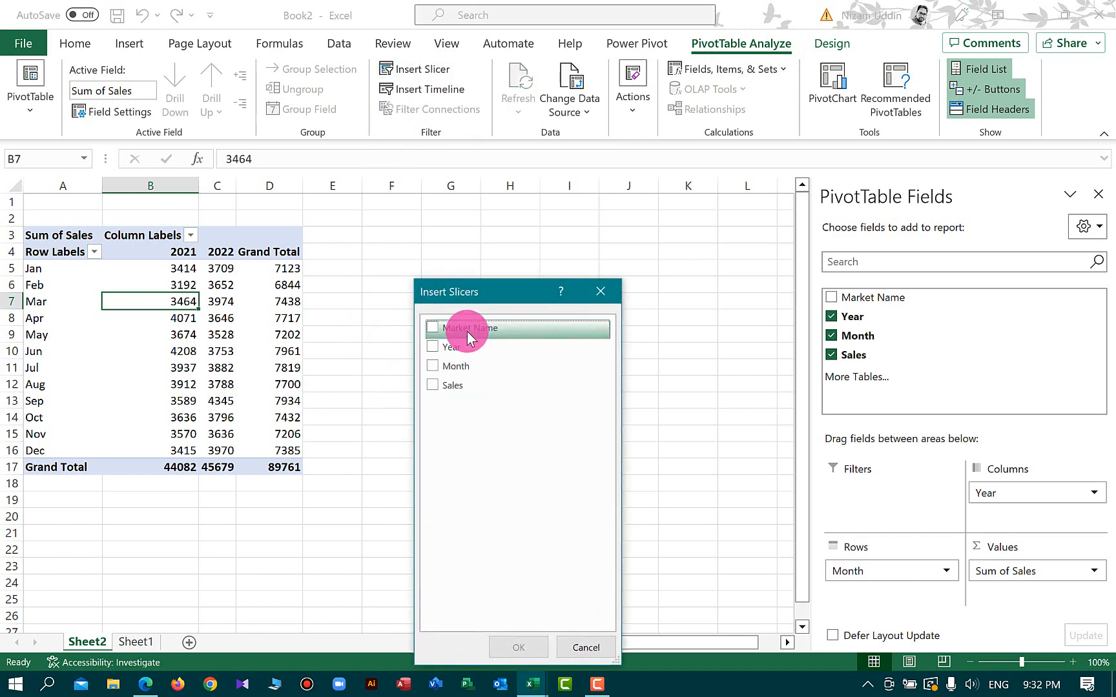
click(434, 329)
click(517, 647)
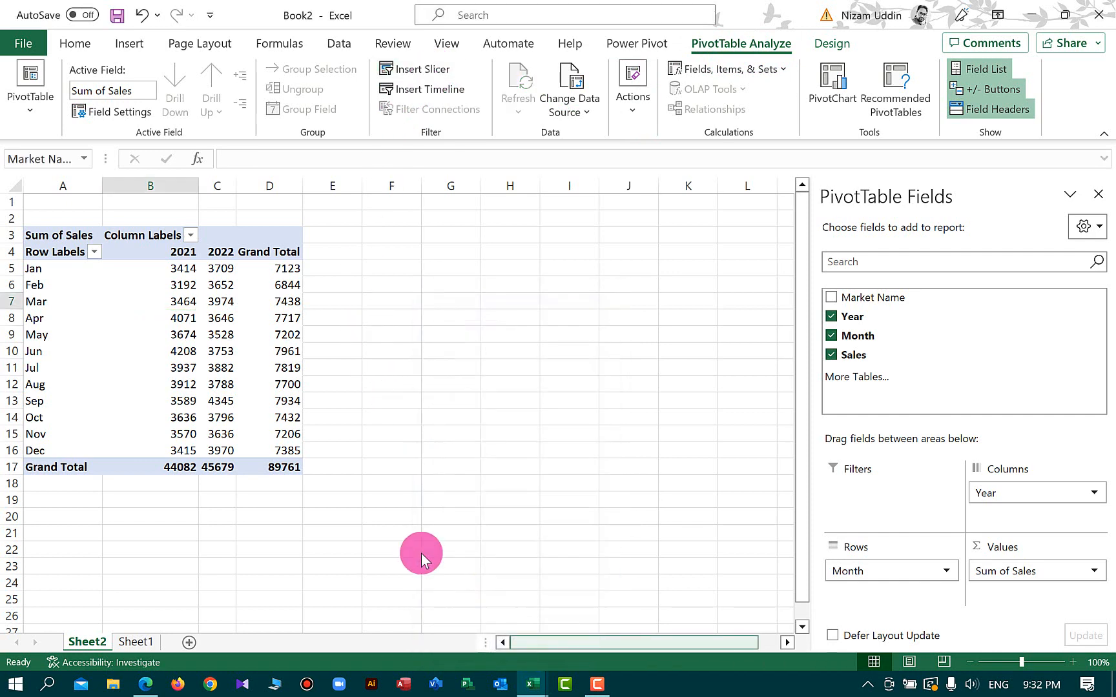
mouse_move(427, 465)
mouse_down()
mouse_move(430, 453)
mouse_move(429, 464)
mouse_up()
drag(436, 306, 462, 229)
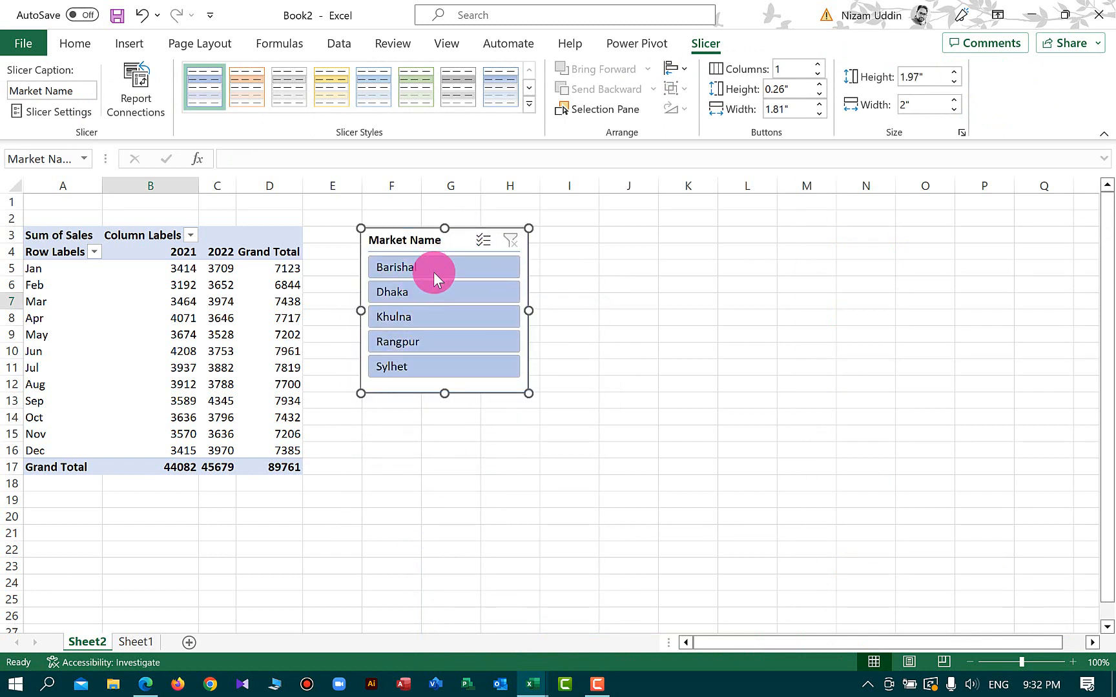
Set the slicer to 5 columns and resize it to about 0.86 by 4.4 inches so markets sit in one row
click(819, 65)
click(818, 65)
click(819, 65)
click(819, 65)
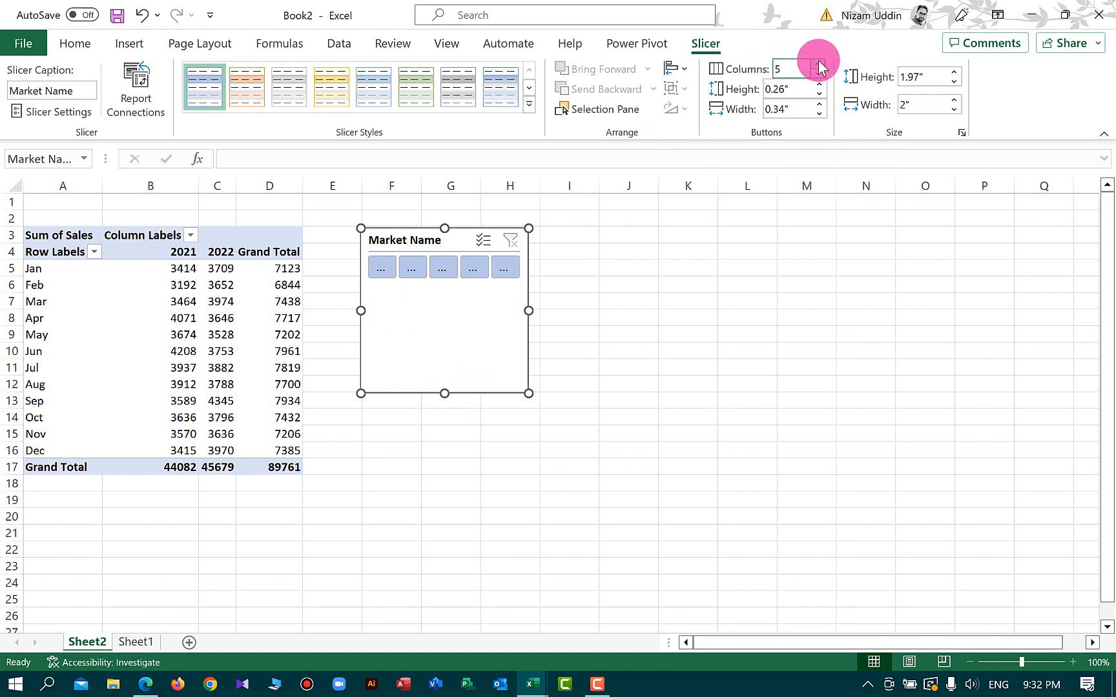
drag(445, 393, 444, 301)
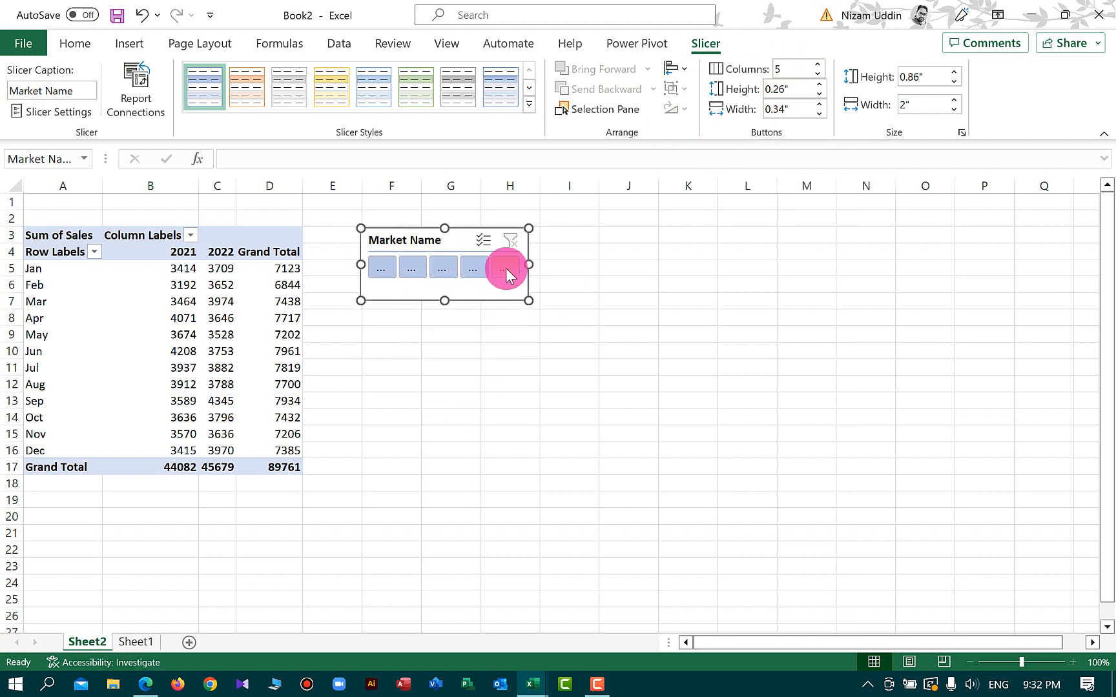
drag(527, 262, 725, 274)
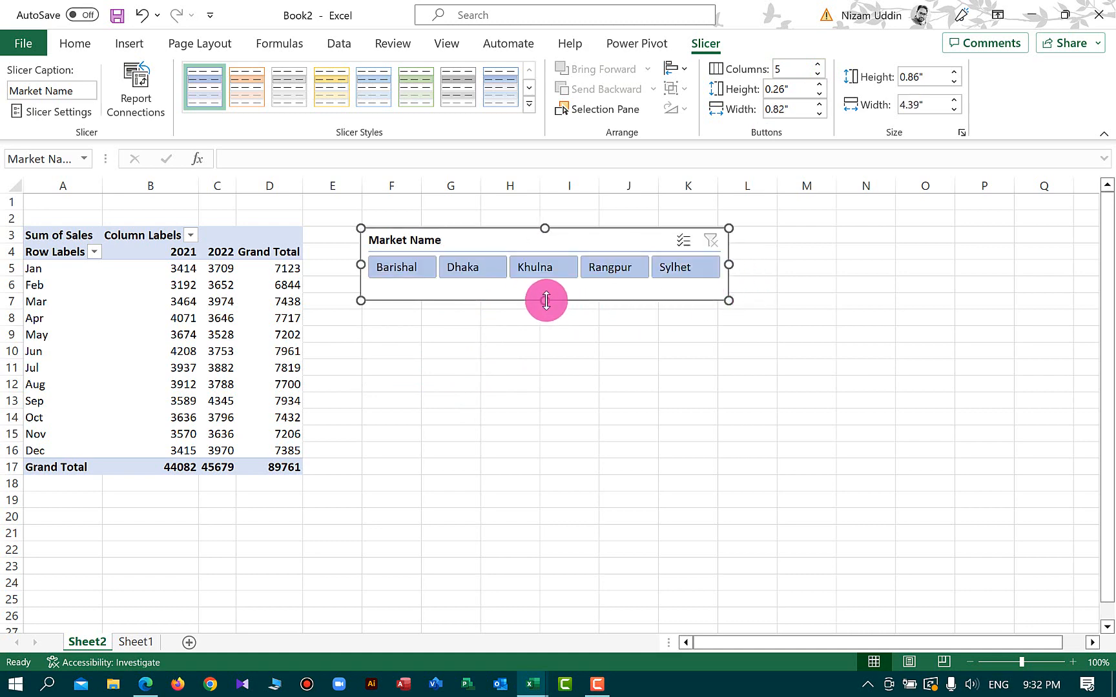
drag(544, 301, 546, 290)
click(372, 386)
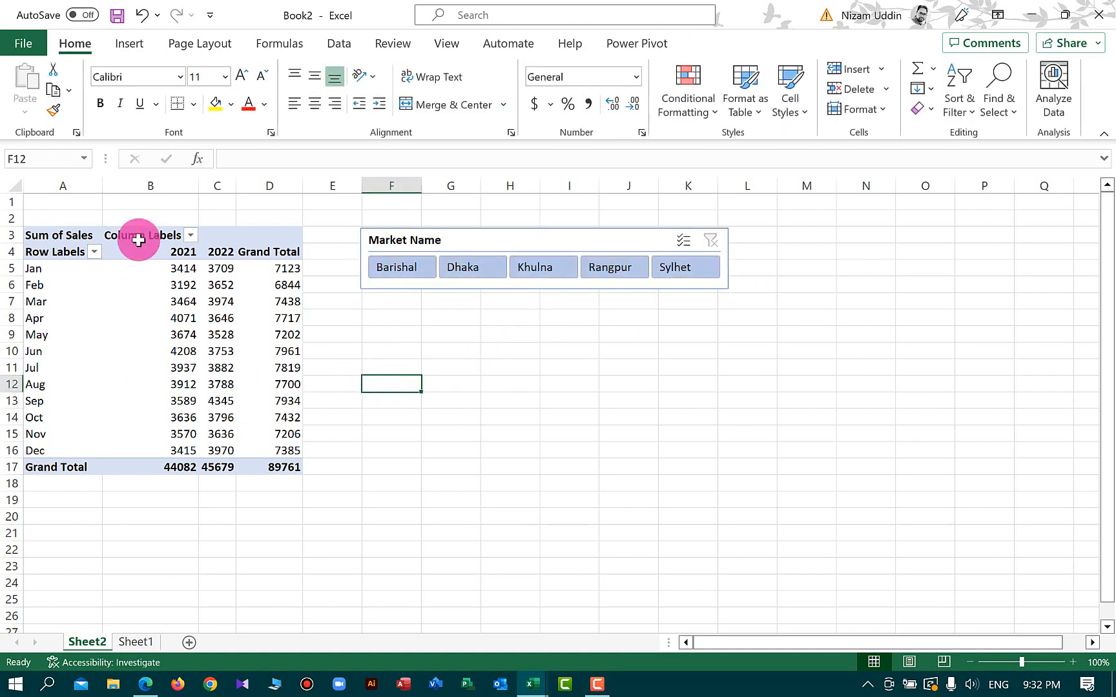
Insert a 2-D clustered column pivot chart from the monthly 2021 and 2022 sales values
drag(36, 254, 211, 447)
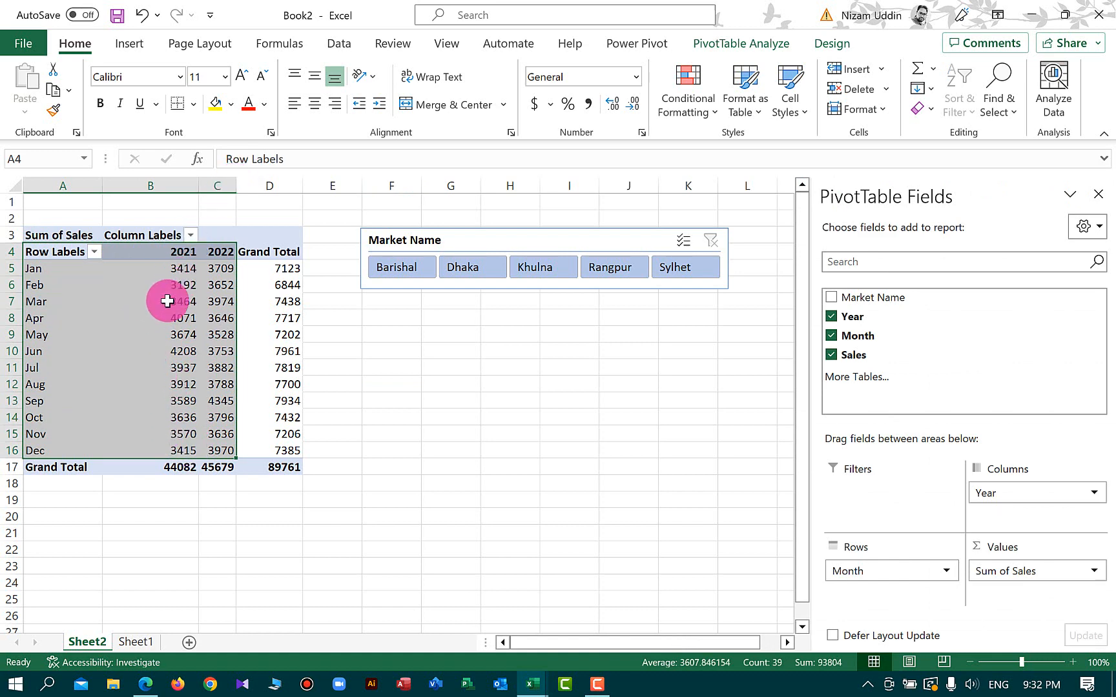
click(133, 45)
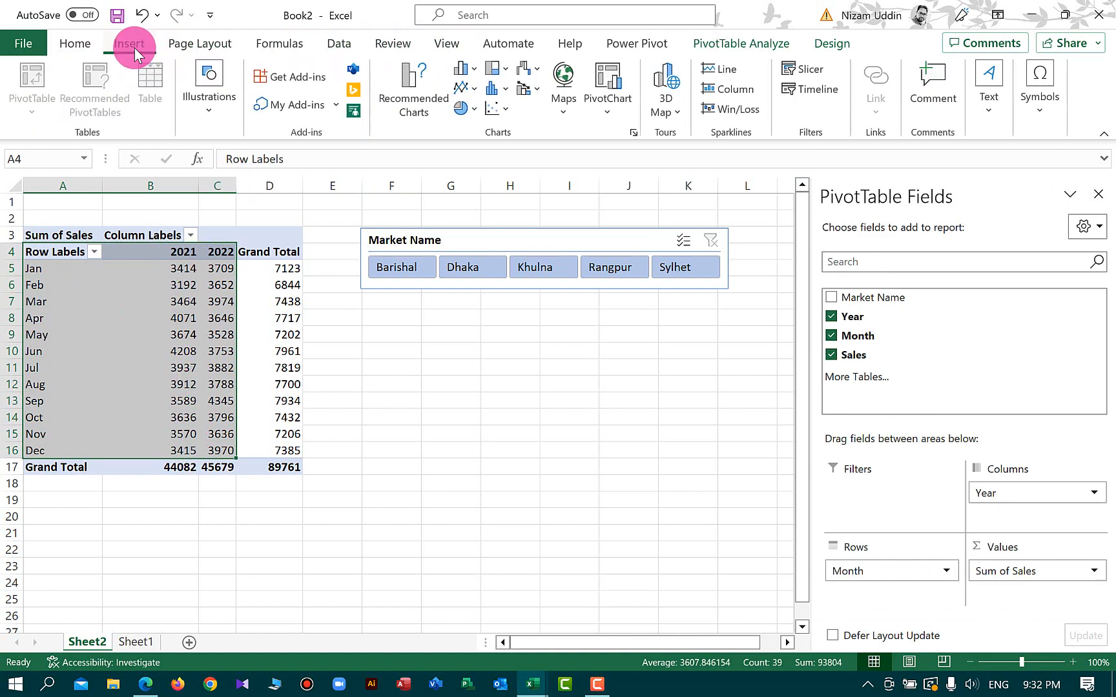
click(474, 76)
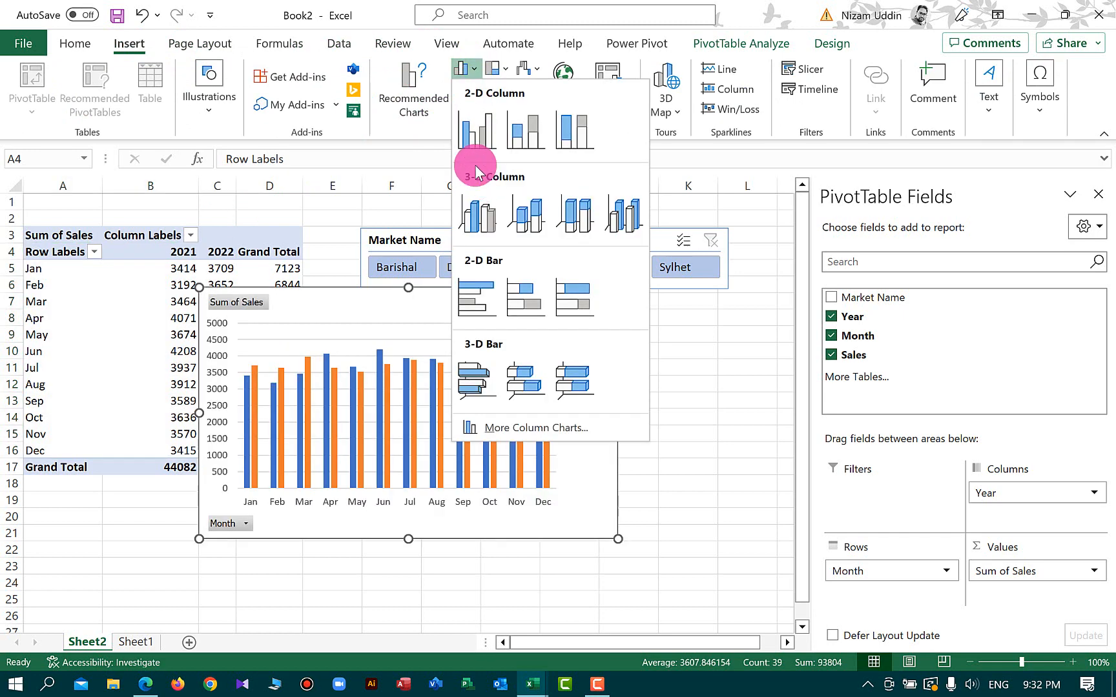
click(481, 124)
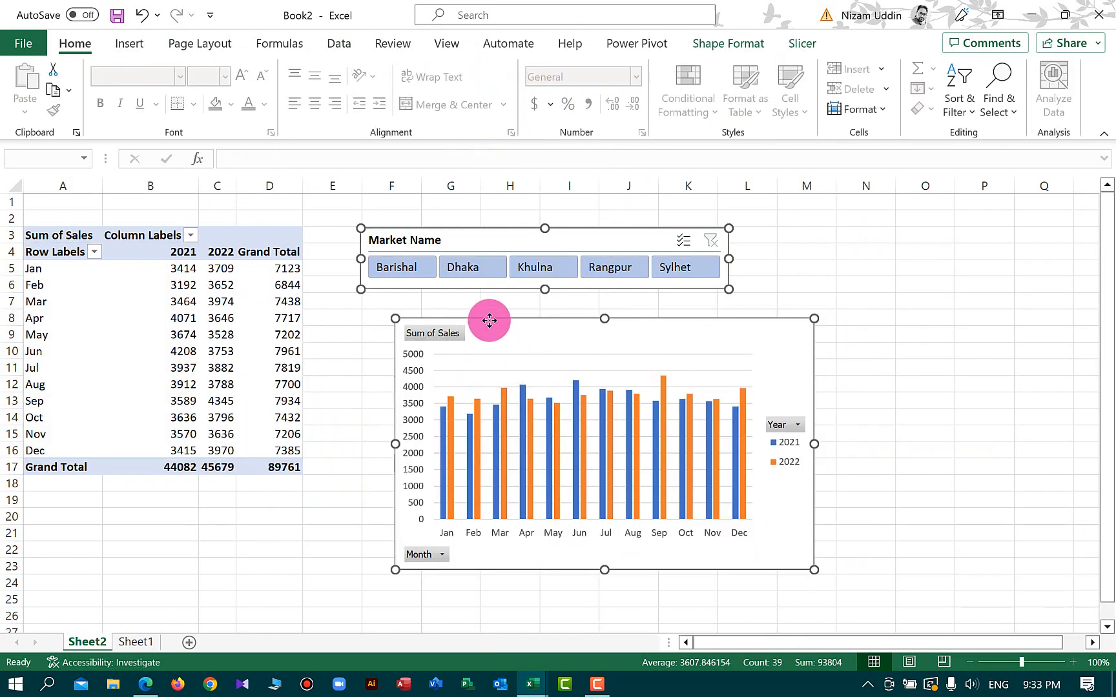
Cut the slicer and pivot chart and paste them onto a new worksheet
key(ctrl+x)
click(188, 642)
key(ctrl+v)
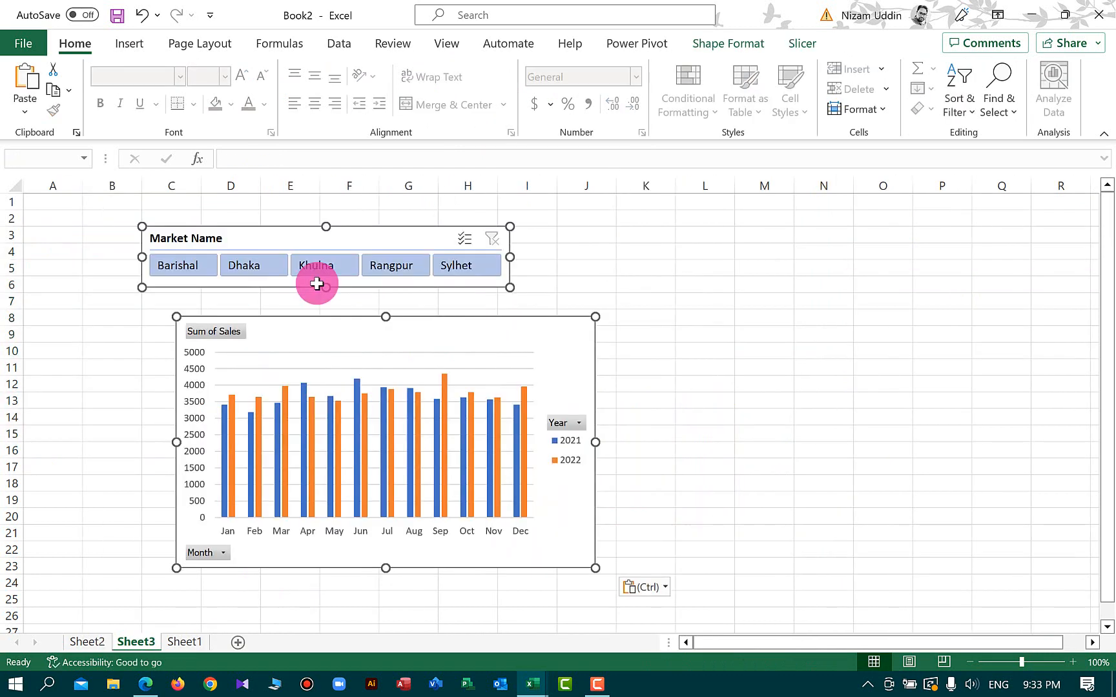
Reposition the Market Name slicer above the pivot chart and deselect it
mouse_move(544, 335)
mouse_down()
mouse_move(451, 341)
mouse_move(585, 343)
mouse_move(508, 334)
mouse_move(530, 331)
mouse_up()
click(789, 368)
click(797, 312)
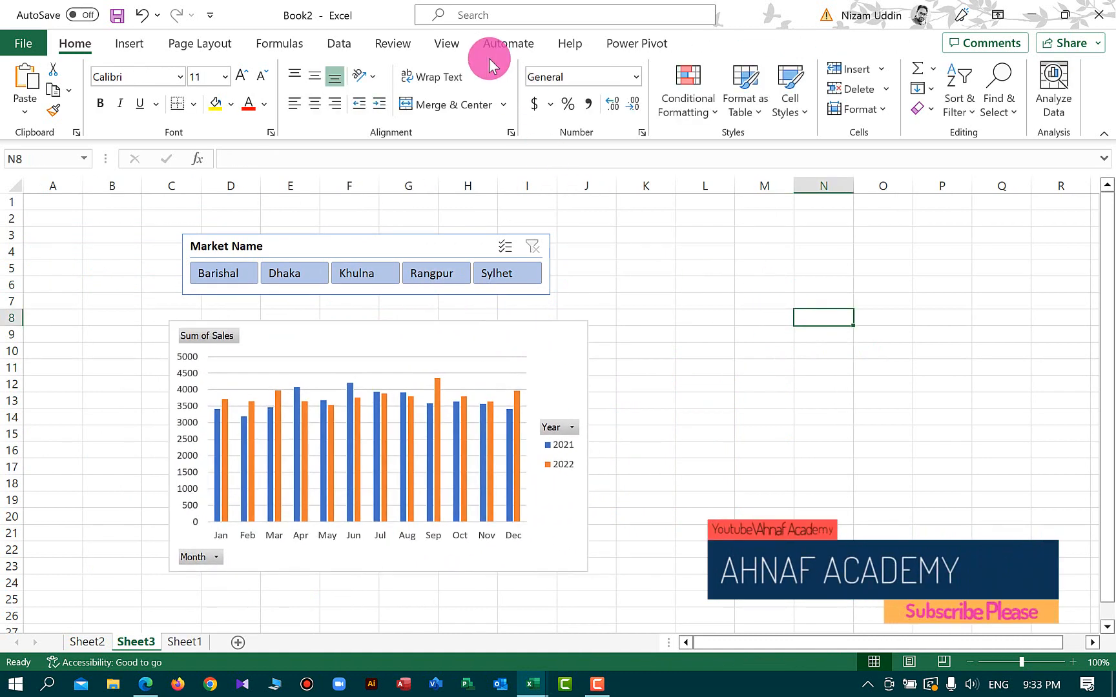
Turn off the worksheet gridlines
click(446, 44)
click(481, 104)
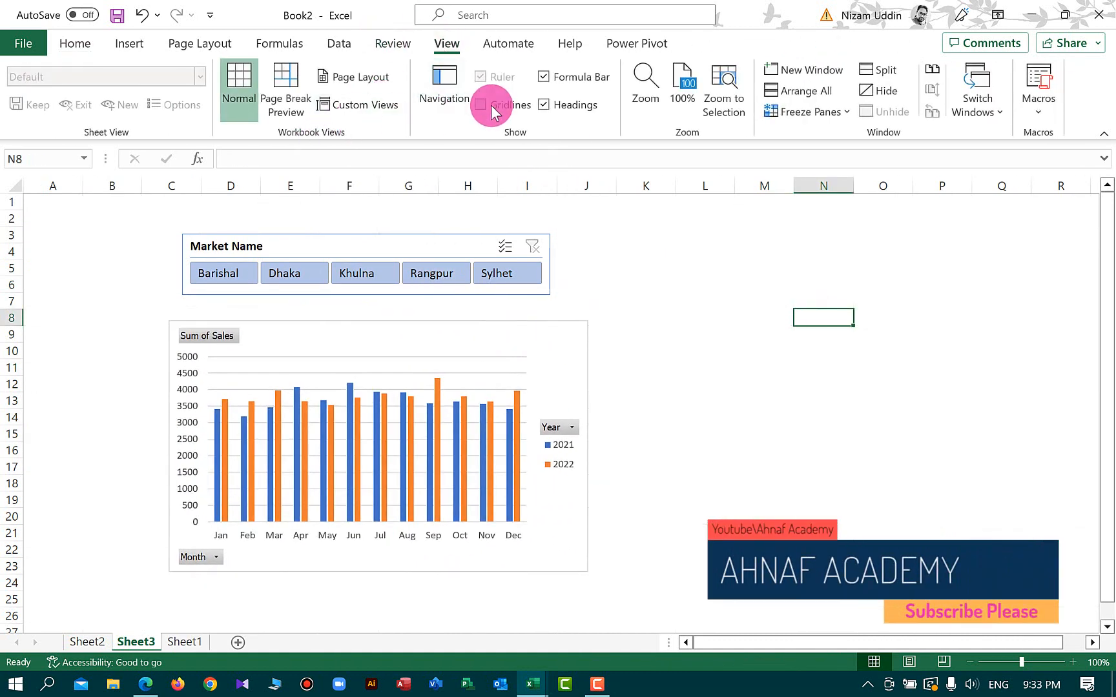
click(705, 318)
Widen the pivot chart by stretching both its right and left edges
click(516, 361)
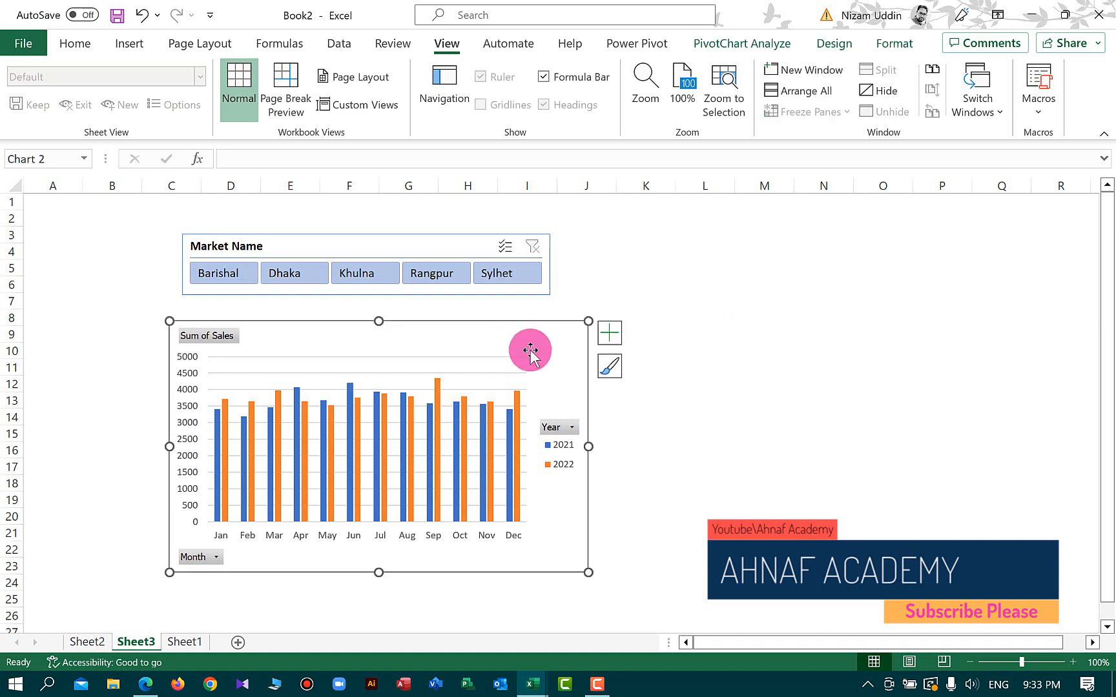
drag(588, 448, 859, 491)
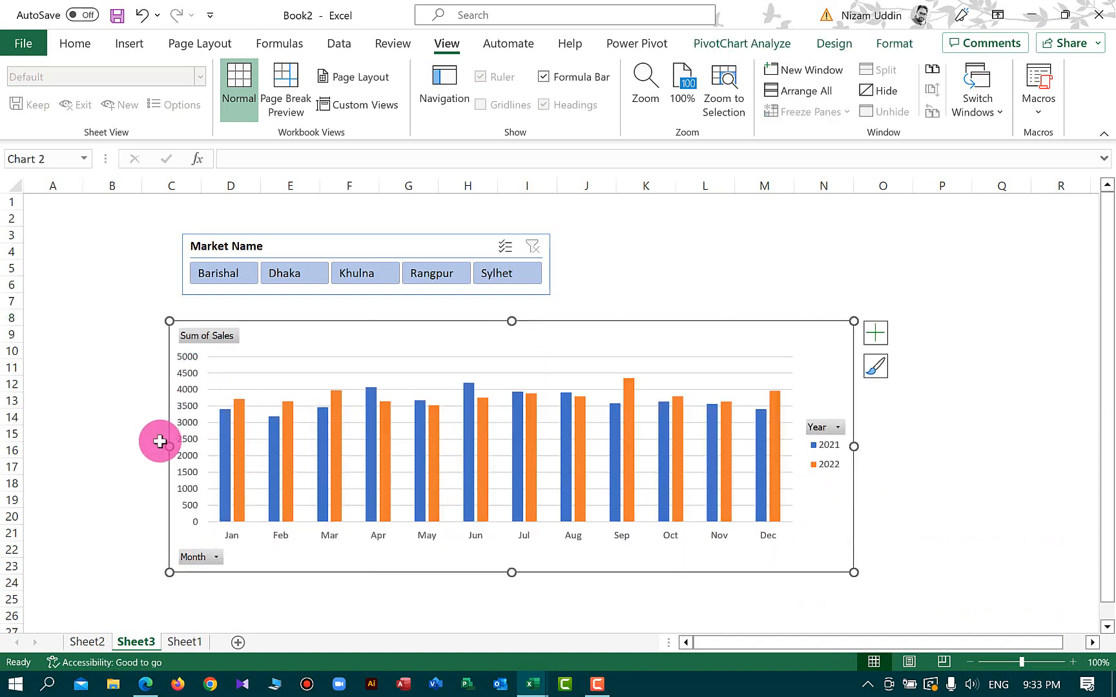
drag(167, 447, 116, 446)
Hide all field buttons on the chart and delete the vertical value axis
right_click(140, 337)
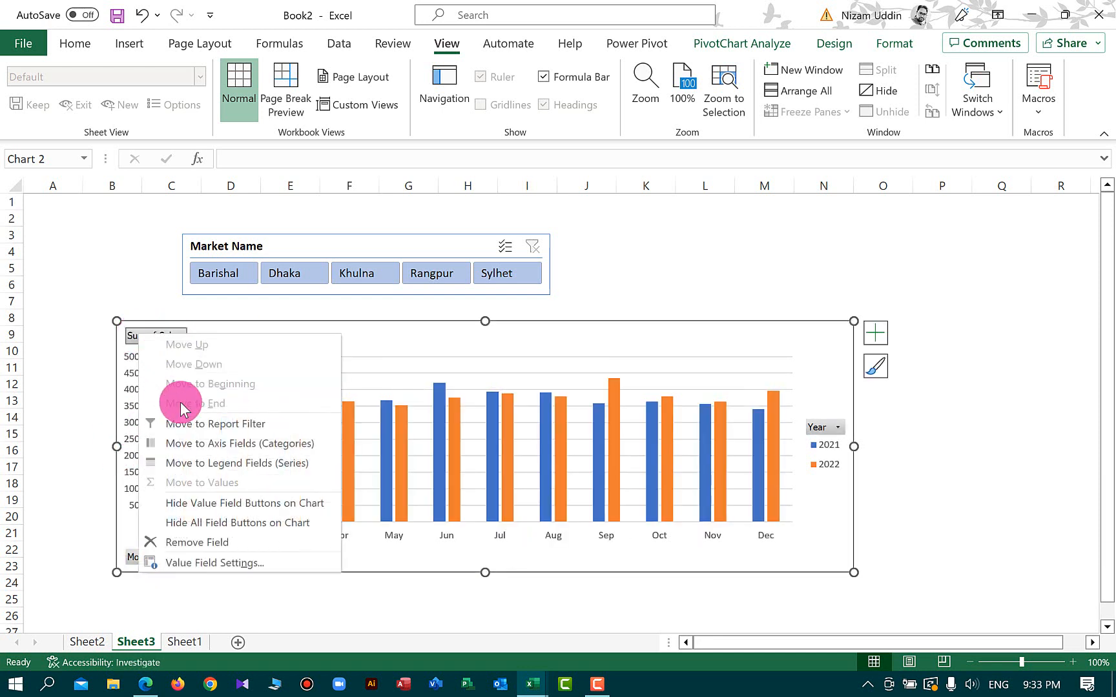
click(252, 524)
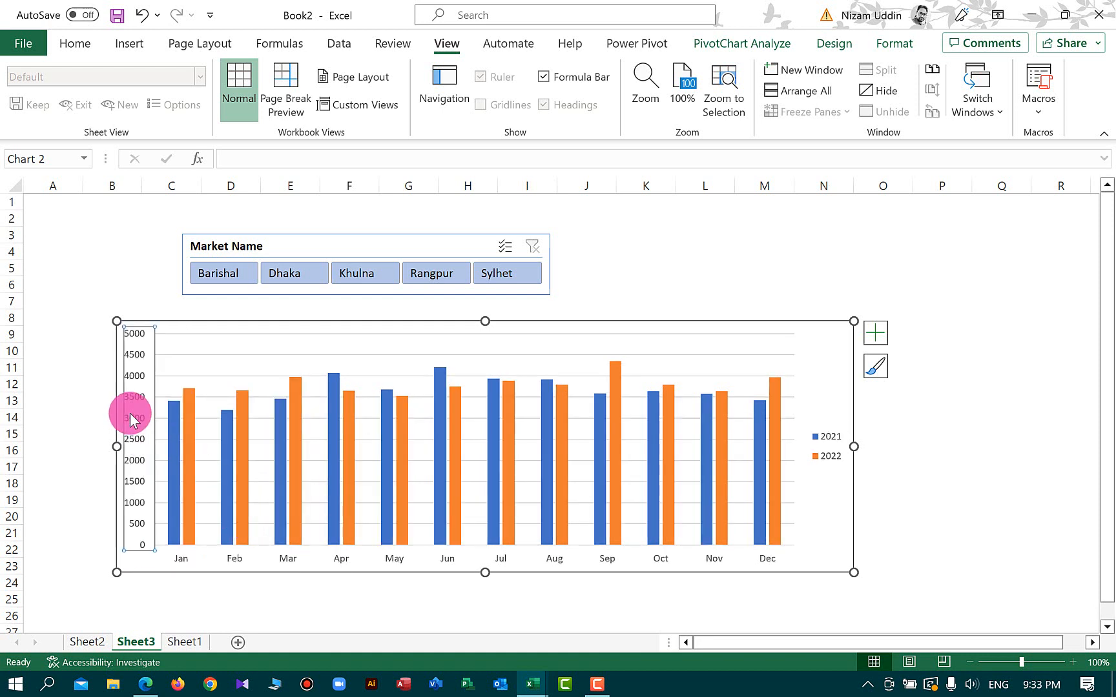
key(Delete)
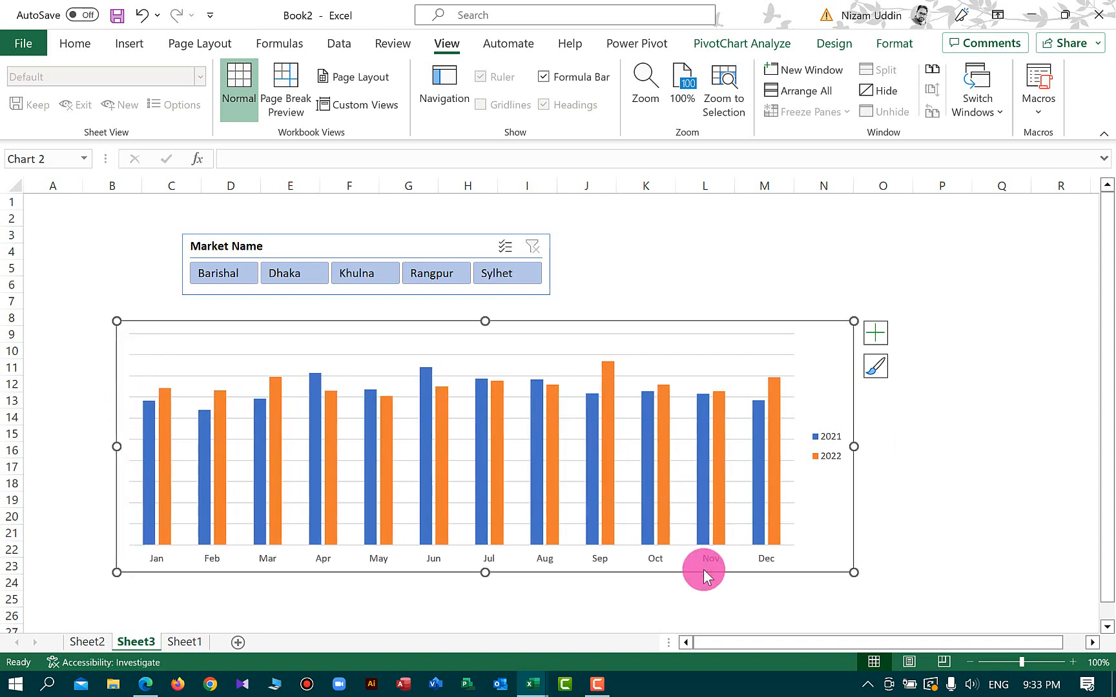
Widen the chart a little more and remove its gridlines
drag(854, 446, 898, 446)
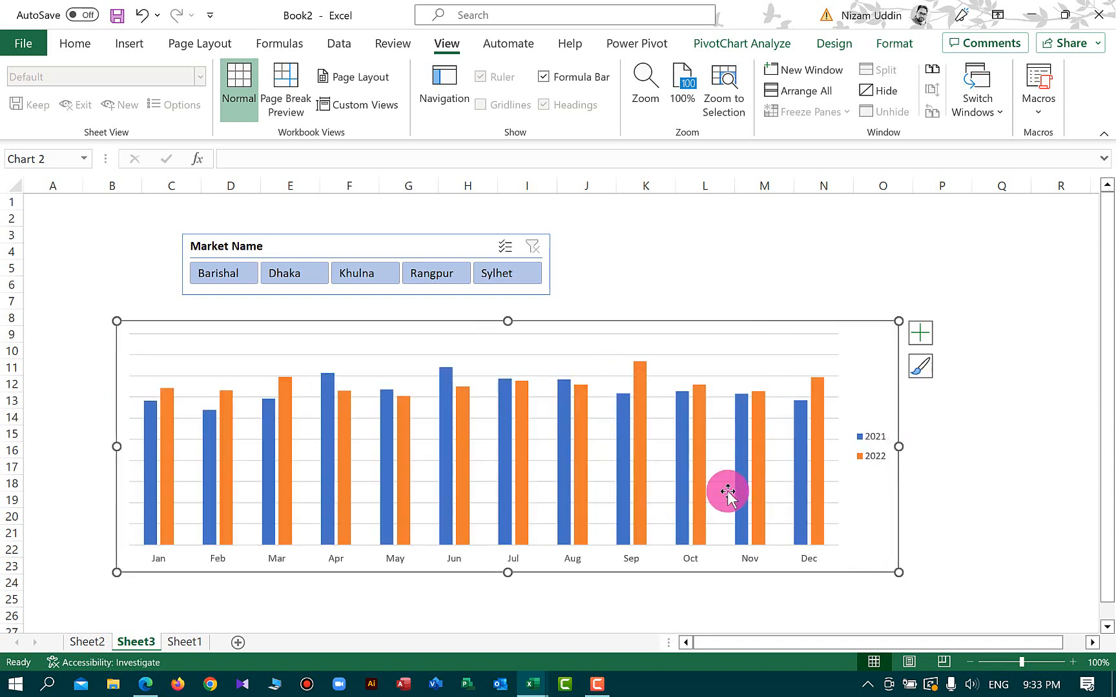
click(918, 331)
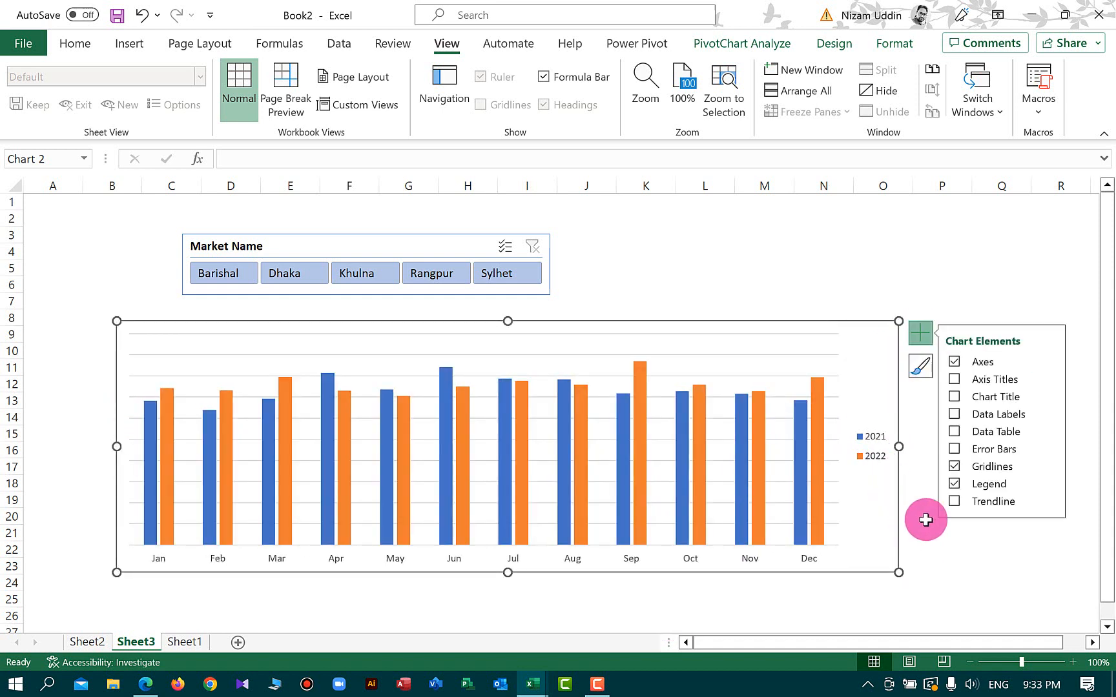
click(955, 466)
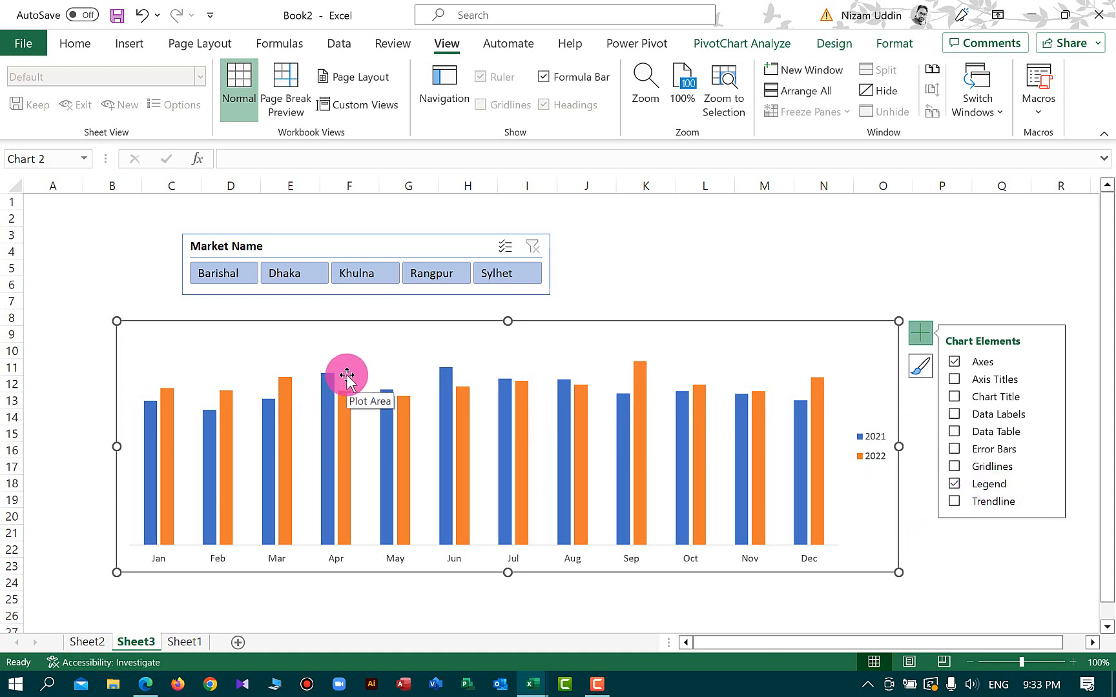
Open Format Data Series for the 2021 series and apply a gradient fill
click(148, 492)
right_click(148, 494)
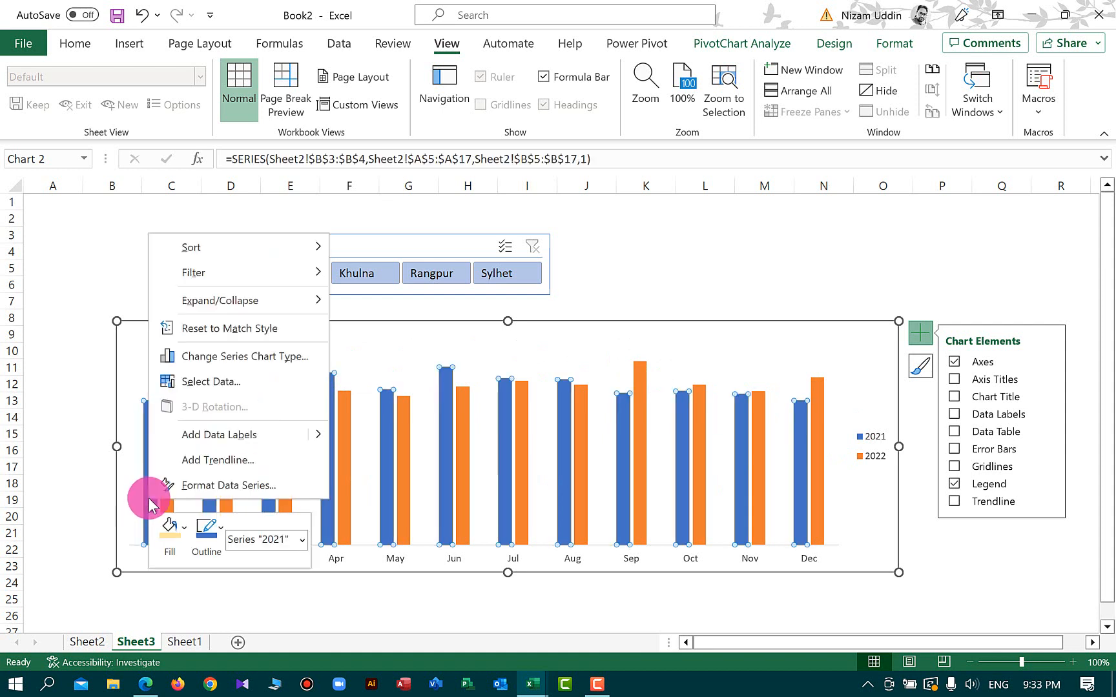
click(219, 485)
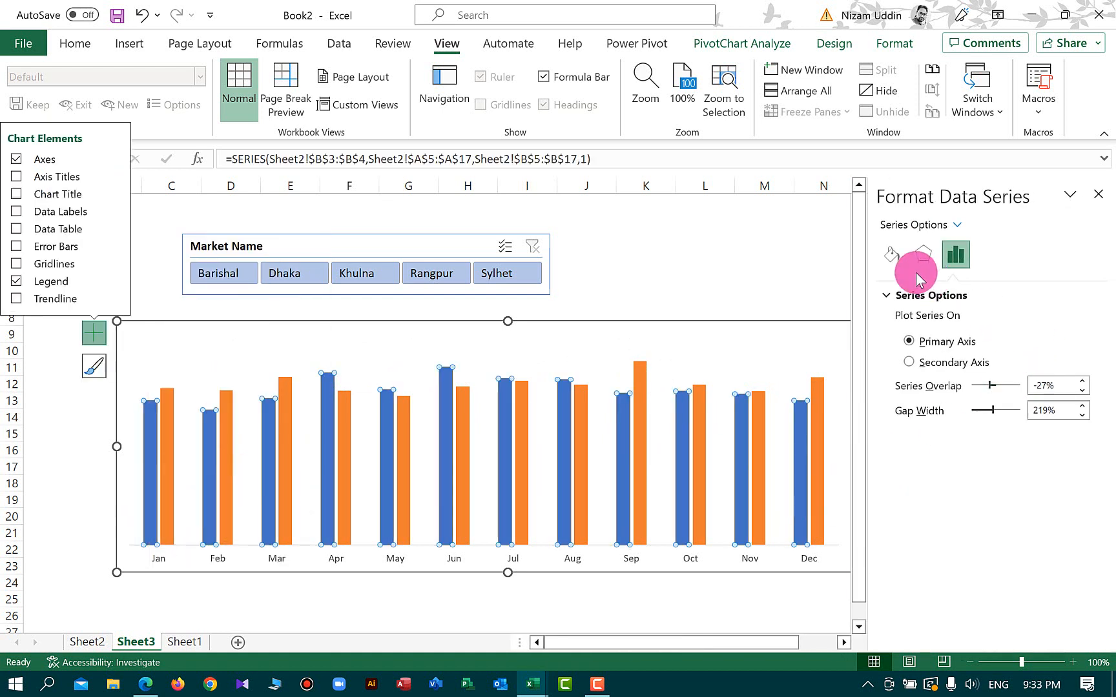
click(891, 253)
click(902, 296)
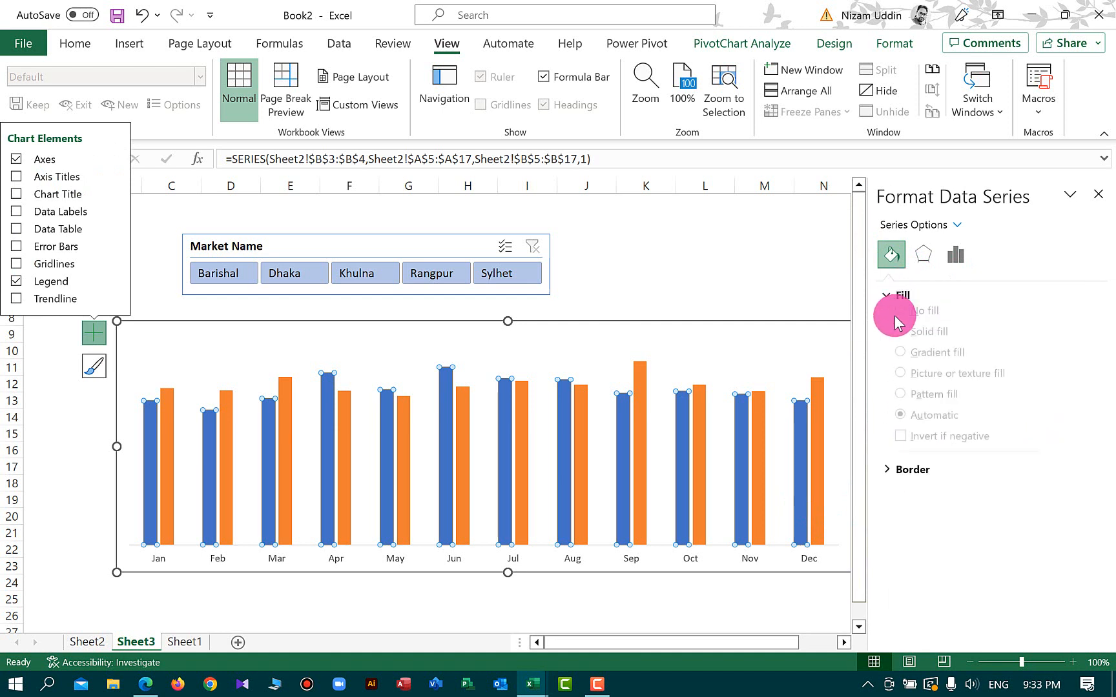
click(903, 363)
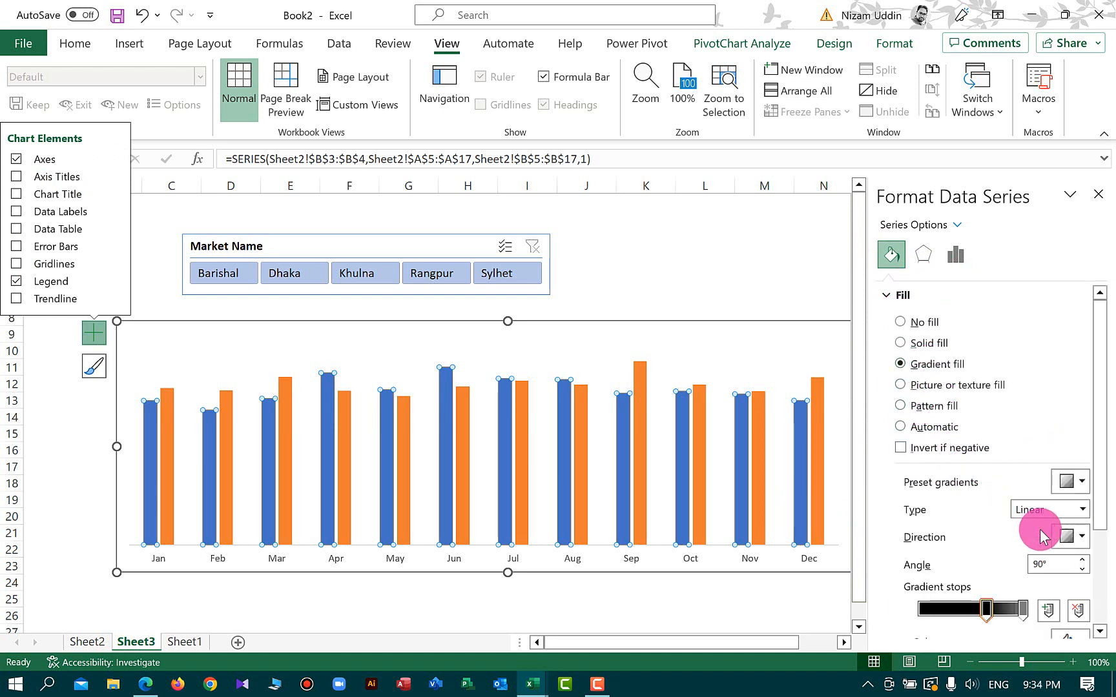
Color the 2021 series' gradient stops orange and a lighter orange
drag(1105, 445, 1067, 516)
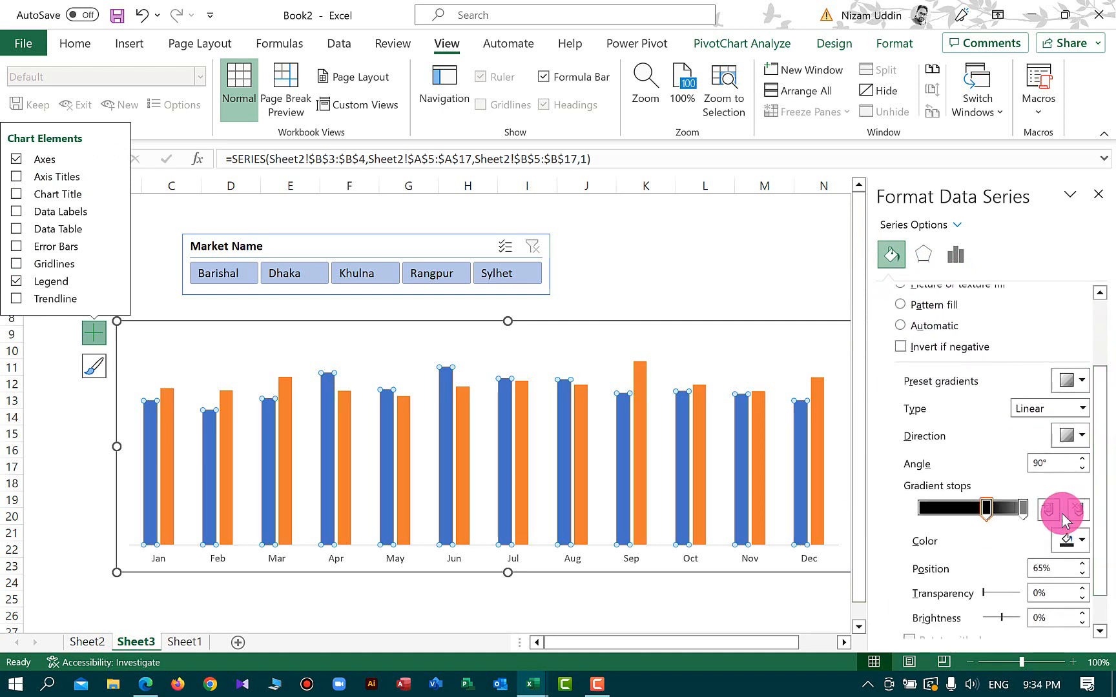
click(986, 507)
click(1083, 548)
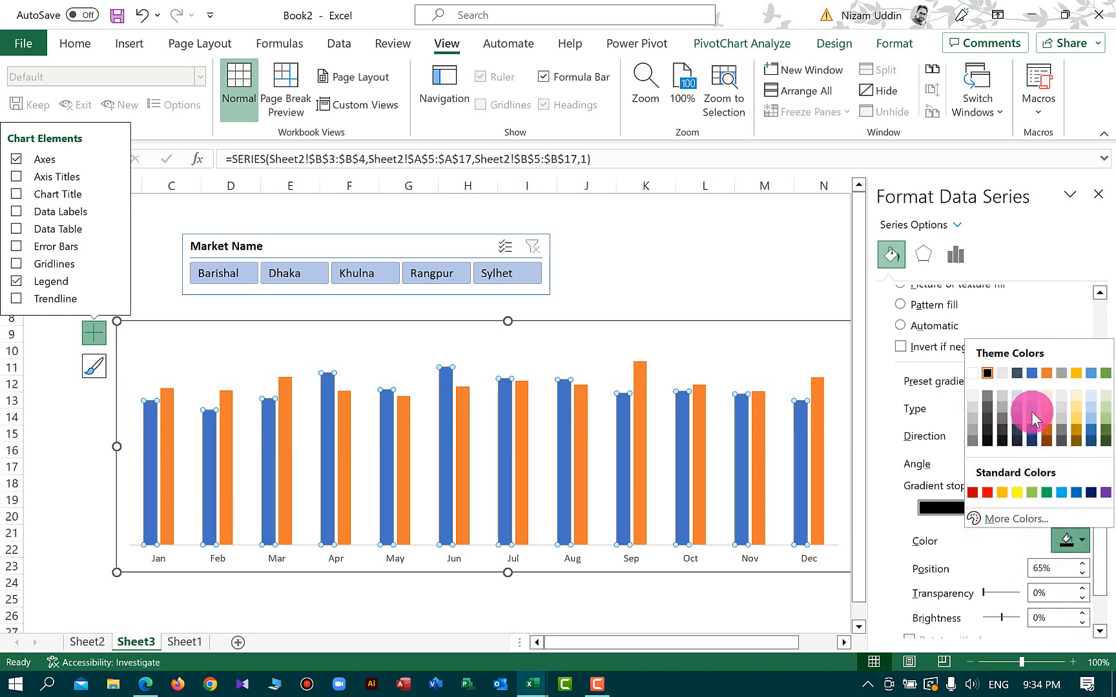
click(1049, 373)
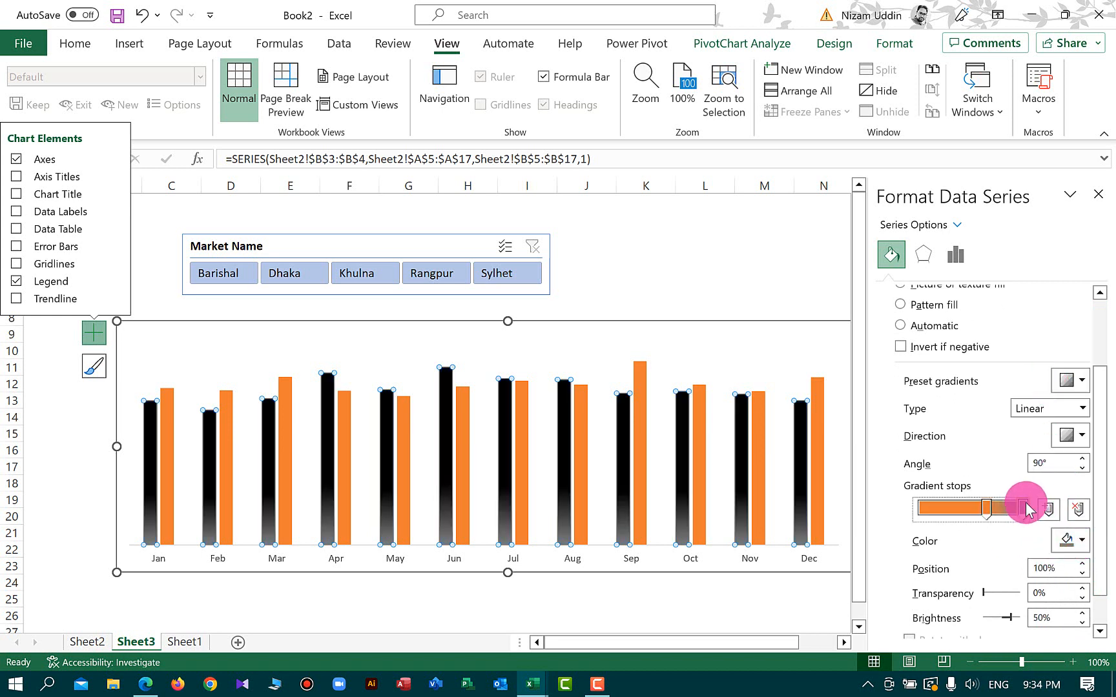
click(1025, 508)
click(1082, 541)
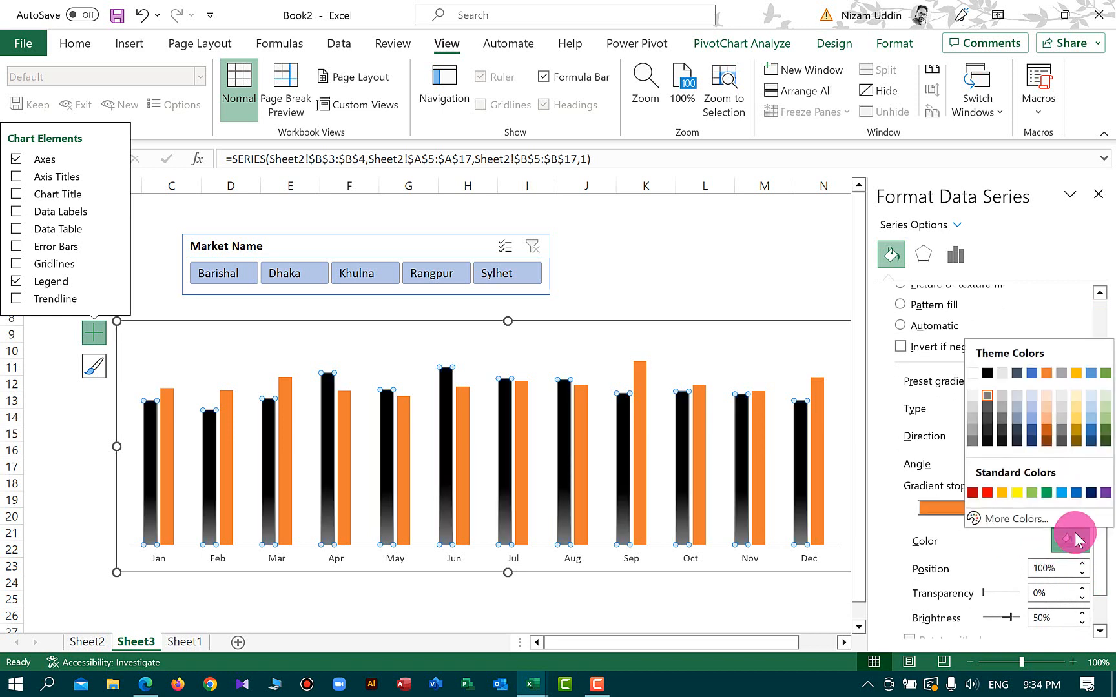
click(1051, 411)
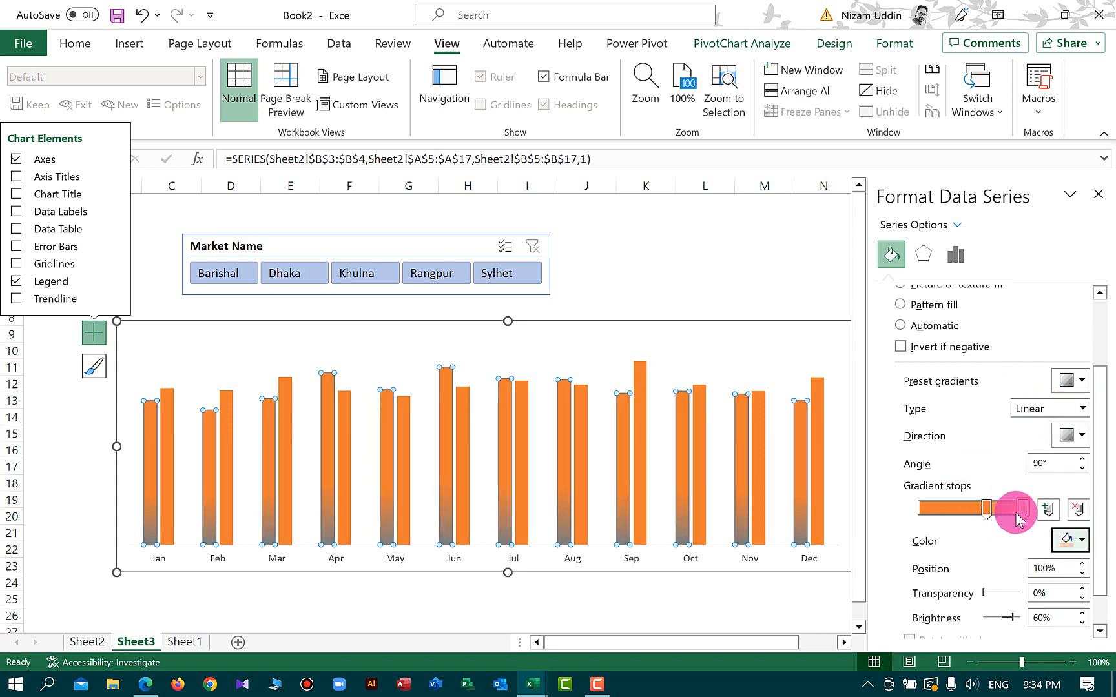
Reposition the gradient stops and set the selected stop's position to 65%
mouse_move(1021, 507)
mouse_down()
mouse_move(971, 511)
mouse_move(1014, 515)
mouse_up()
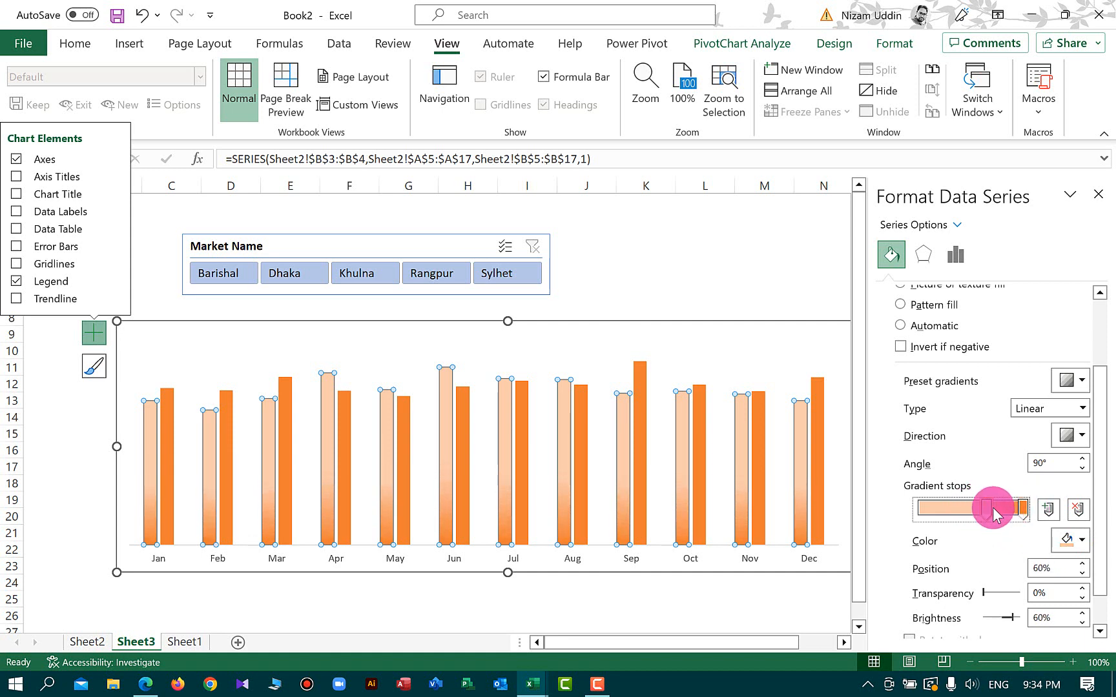
mouse_move(1013, 512)
mouse_down()
mouse_move(986, 510)
mouse_move(1029, 513)
mouse_up()
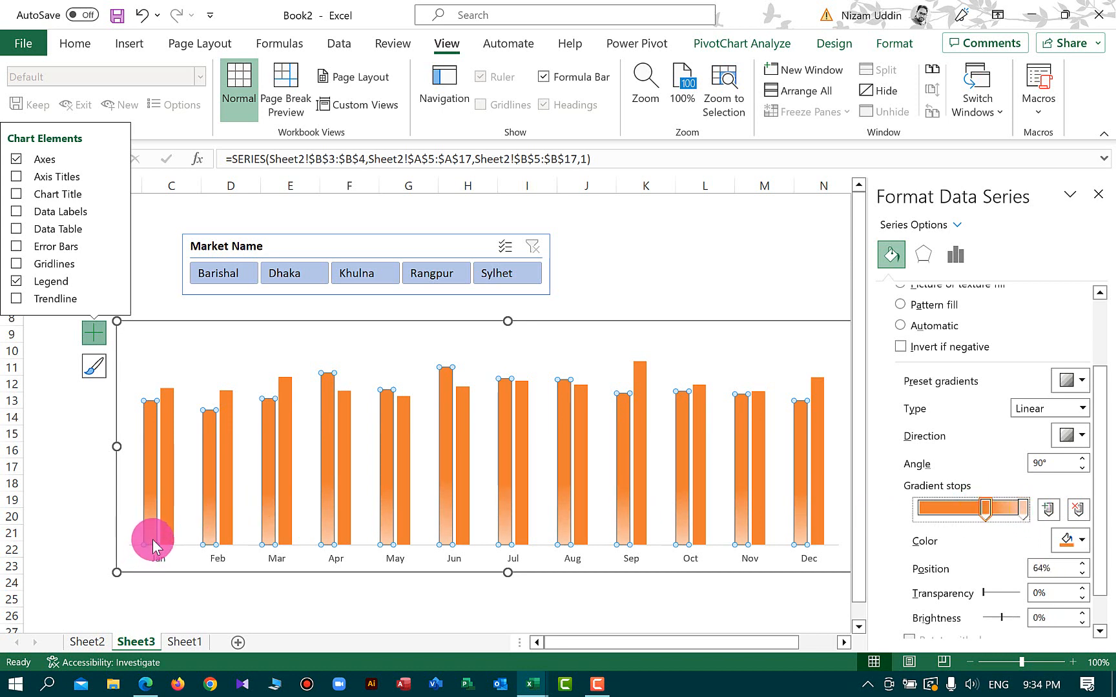
mouse_move(150, 536)
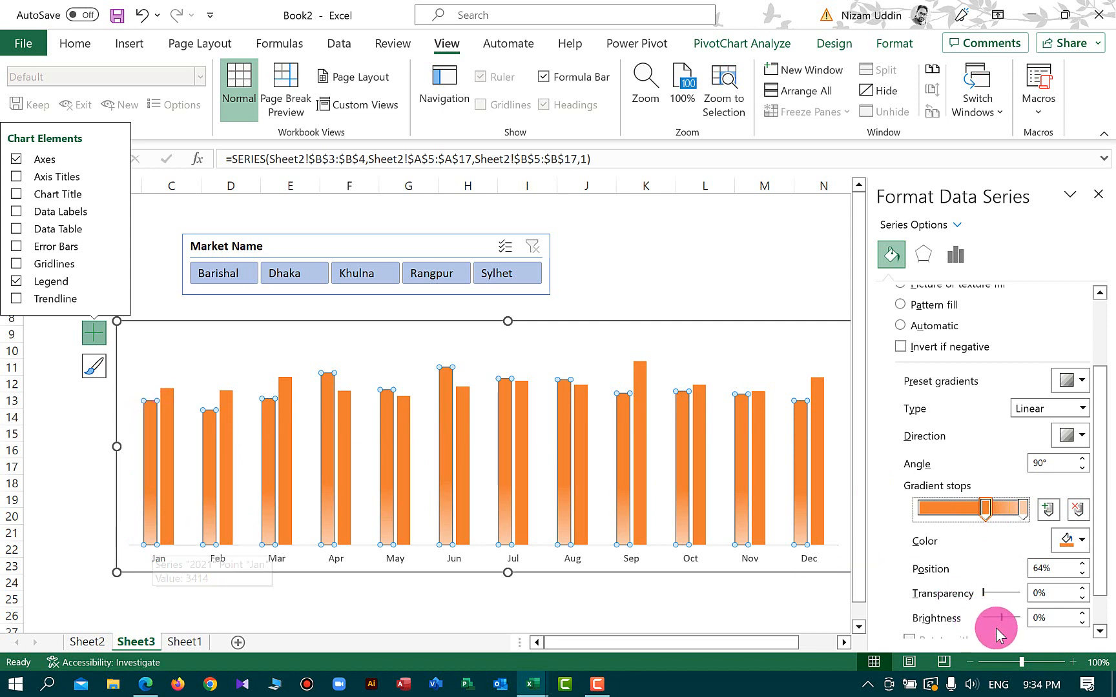
click(1078, 567)
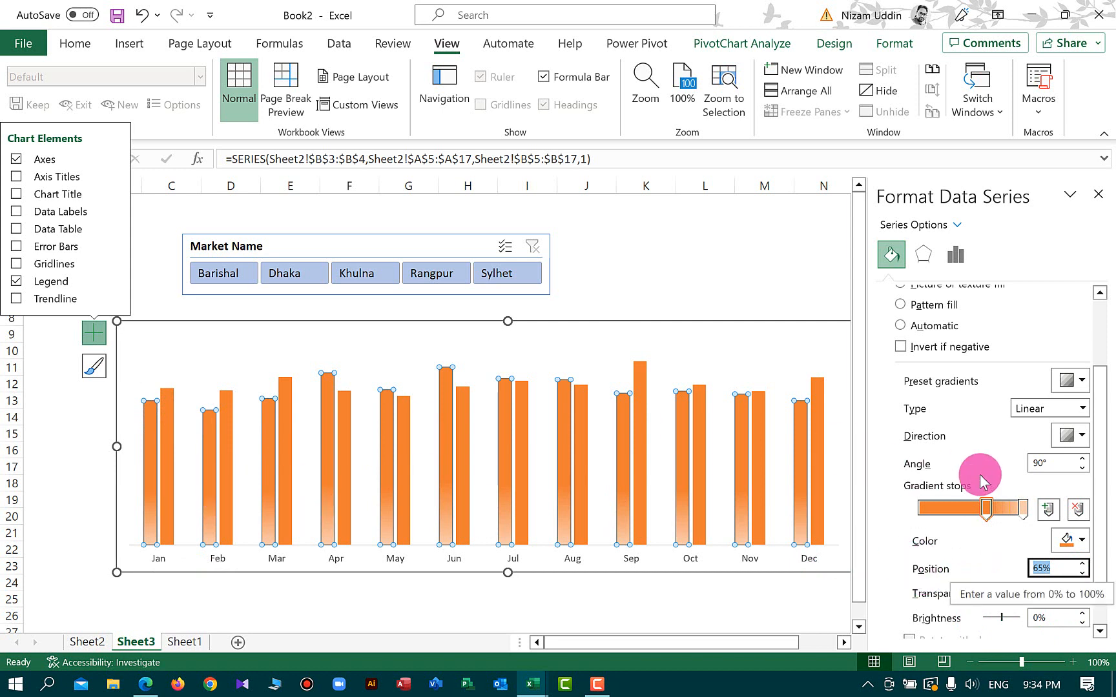
Give the 2021 series a solid grey border line
click(164, 476)
click(151, 468)
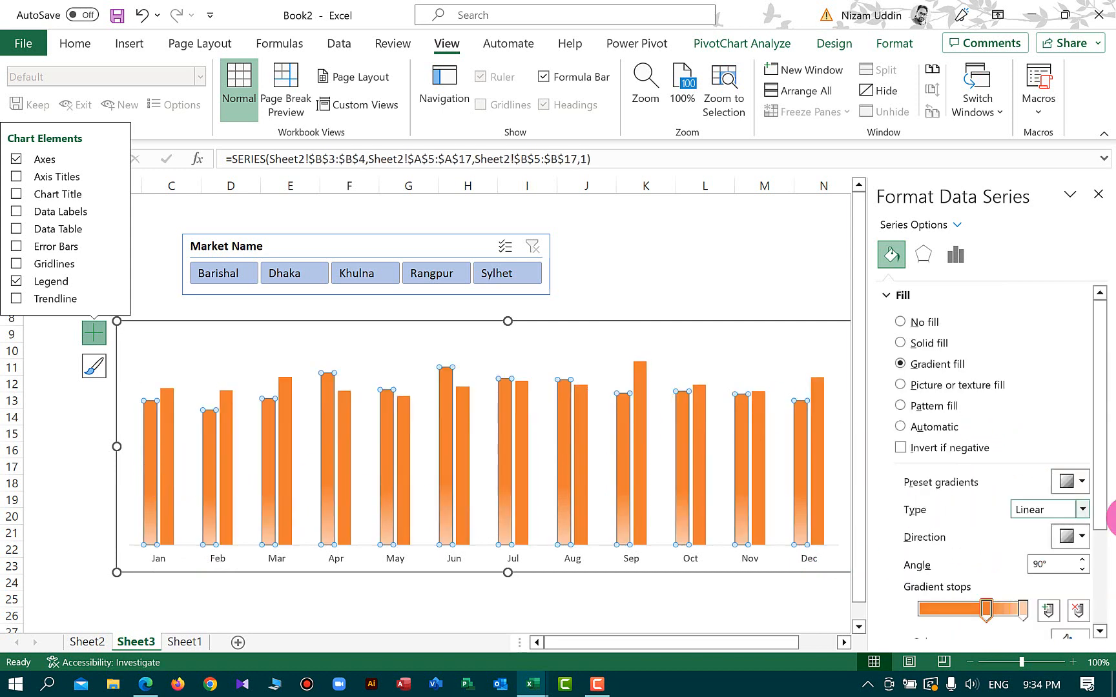
drag(1104, 481, 1105, 617)
click(888, 630)
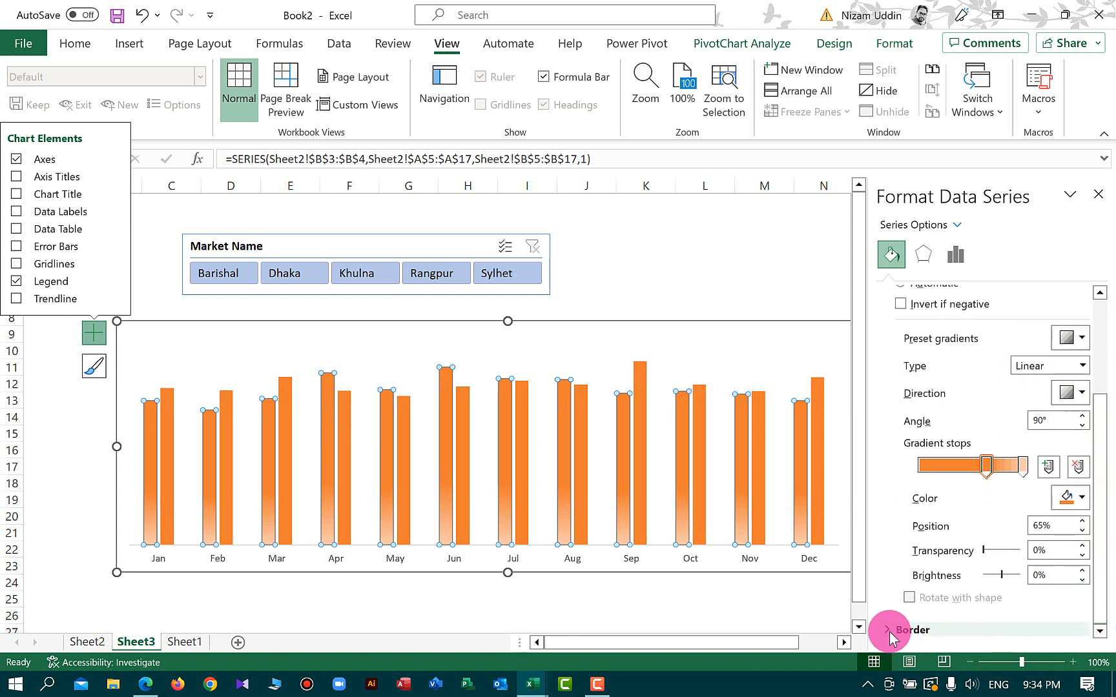
drag(1106, 478, 1099, 565)
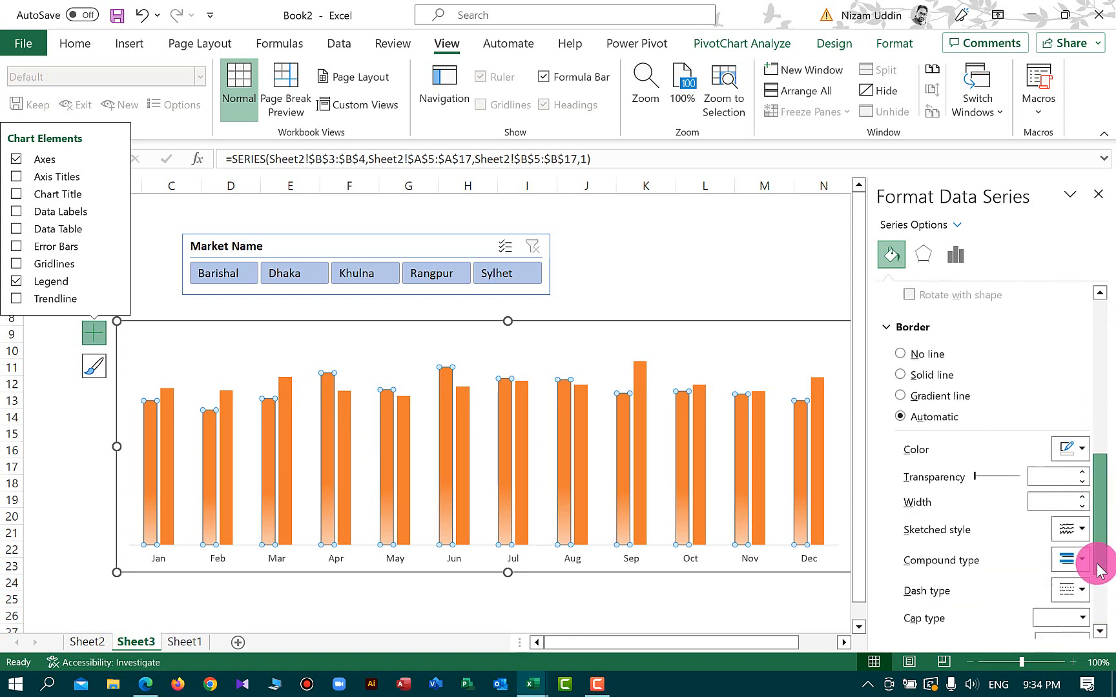
click(1081, 447)
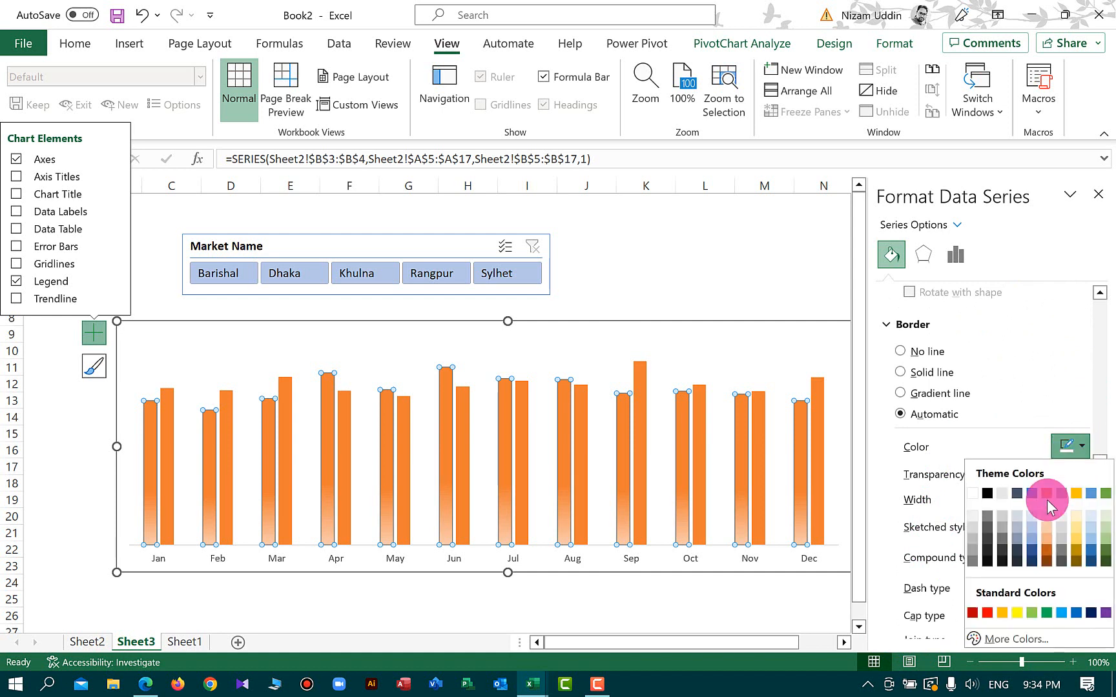
click(972, 544)
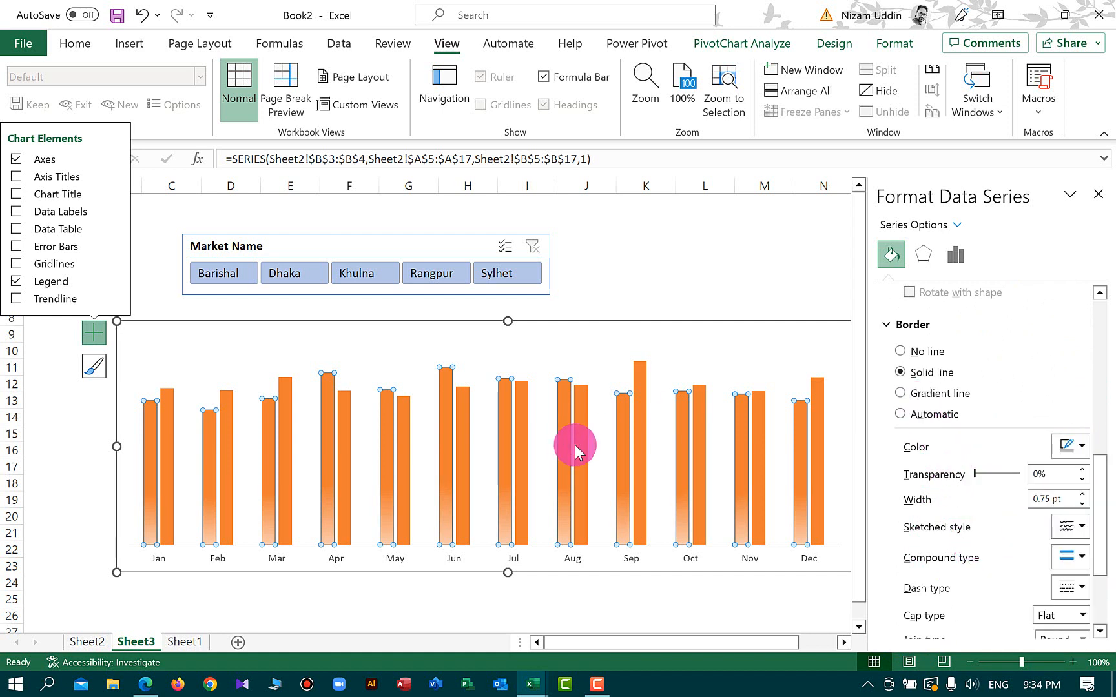
Reselect the 2021 series and change its border line to a different grey theme color
click(197, 603)
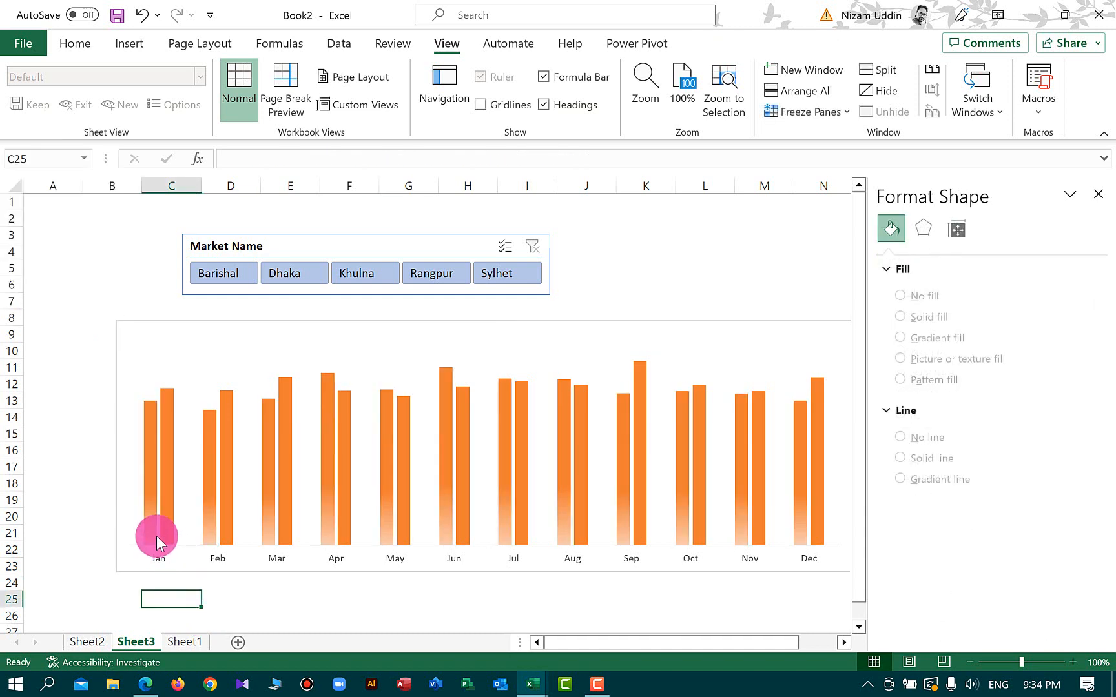
click(149, 501)
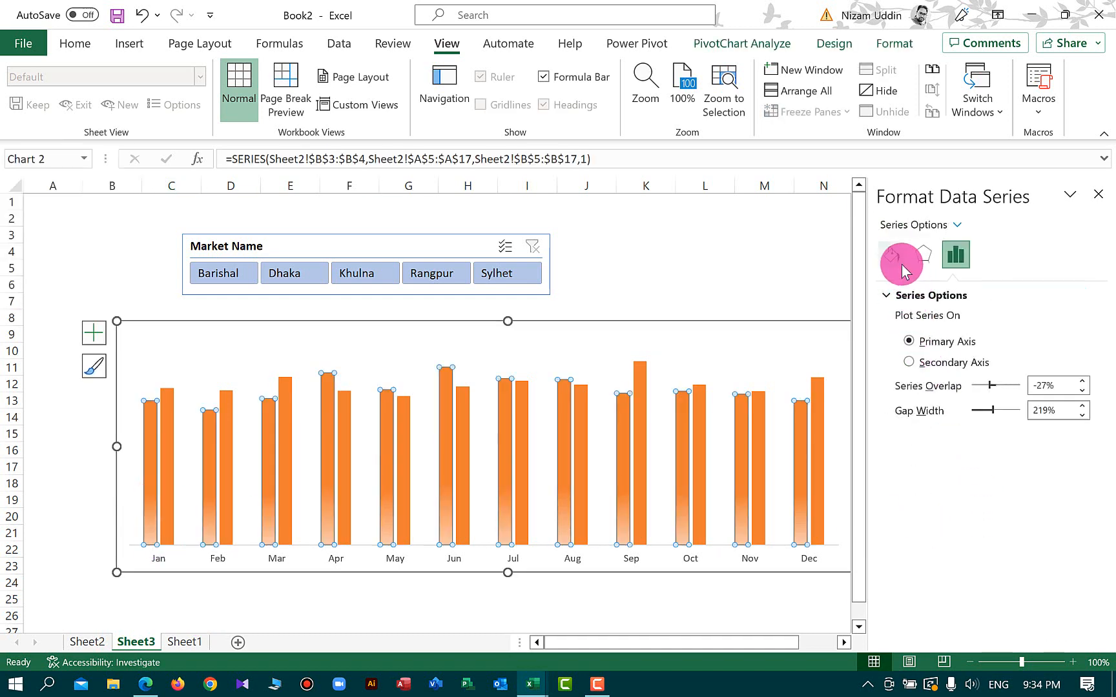
click(891, 254)
drag(1096, 368, 1101, 533)
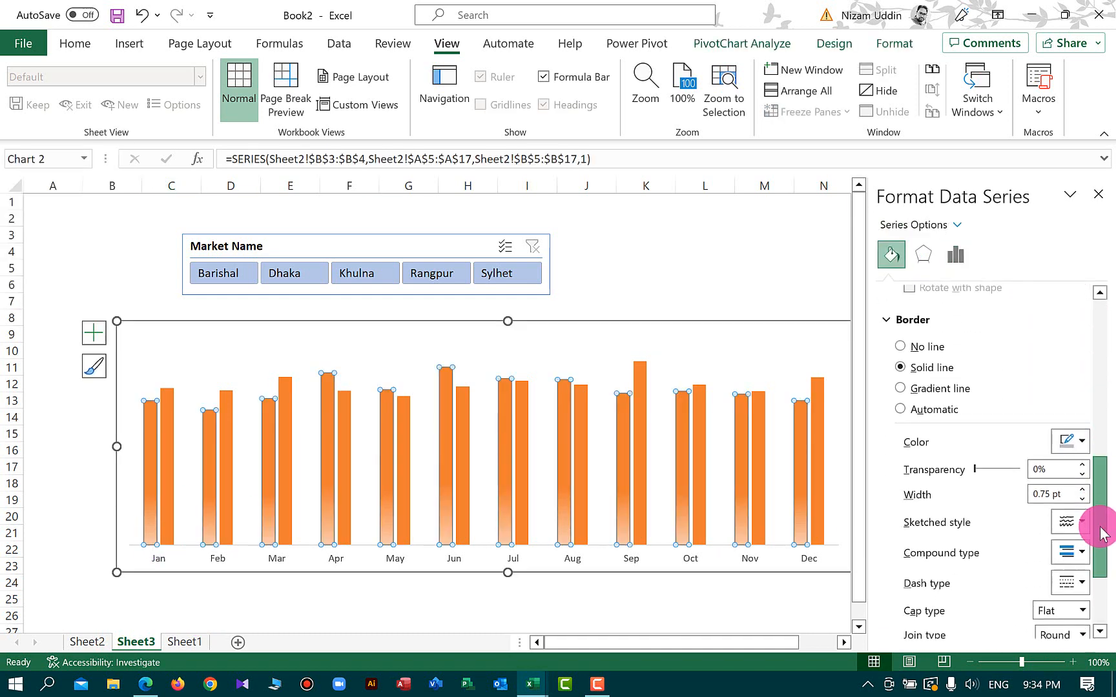
click(1082, 443)
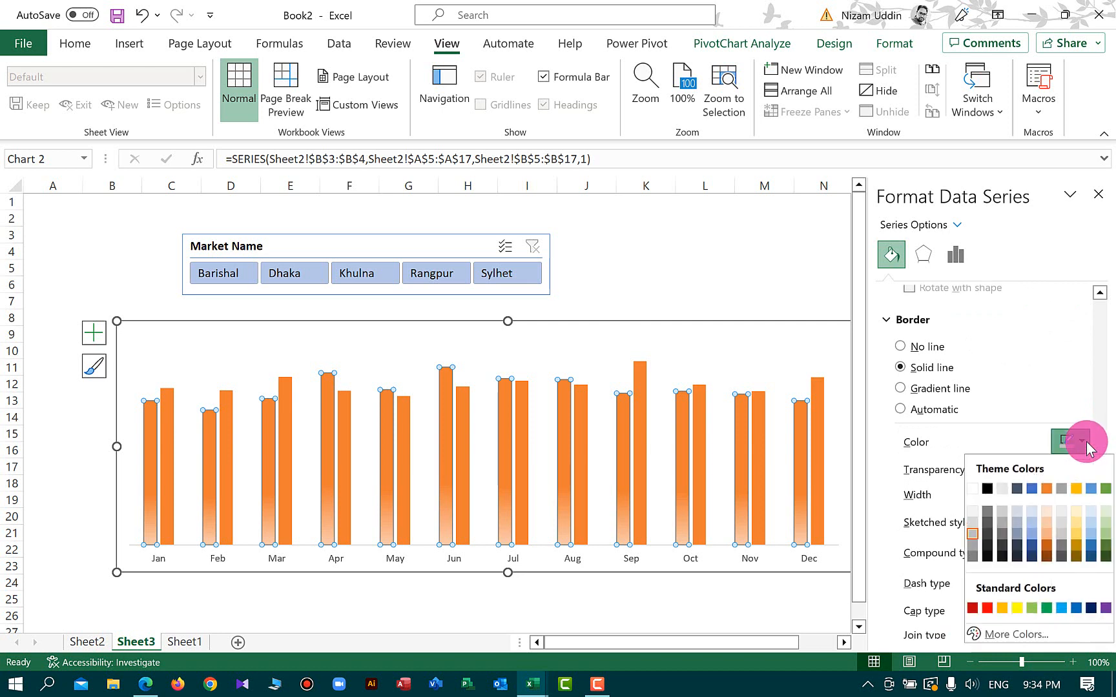
click(1003, 540)
click(593, 600)
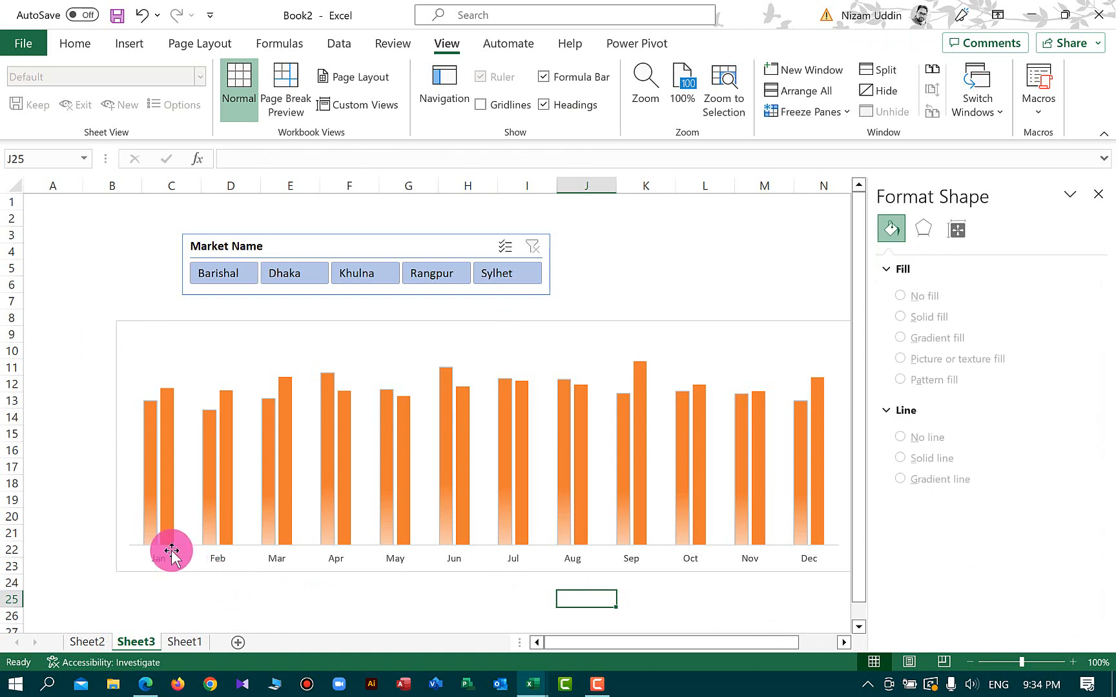
Select the 2022 series and apply a gradient fill to it
click(172, 526)
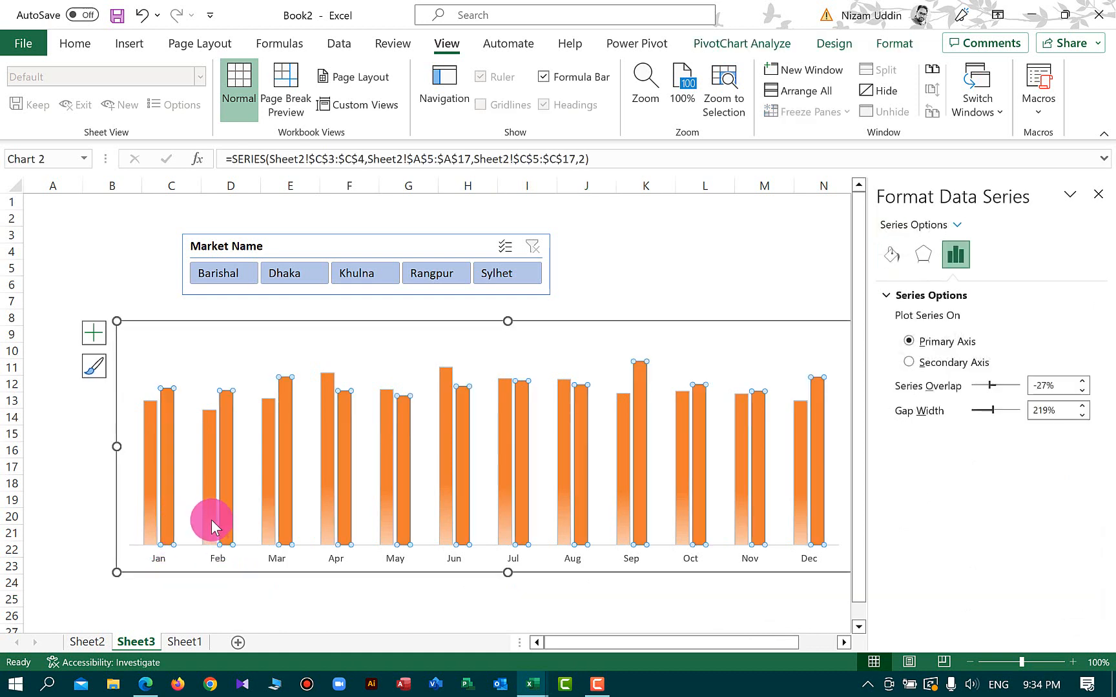
click(892, 254)
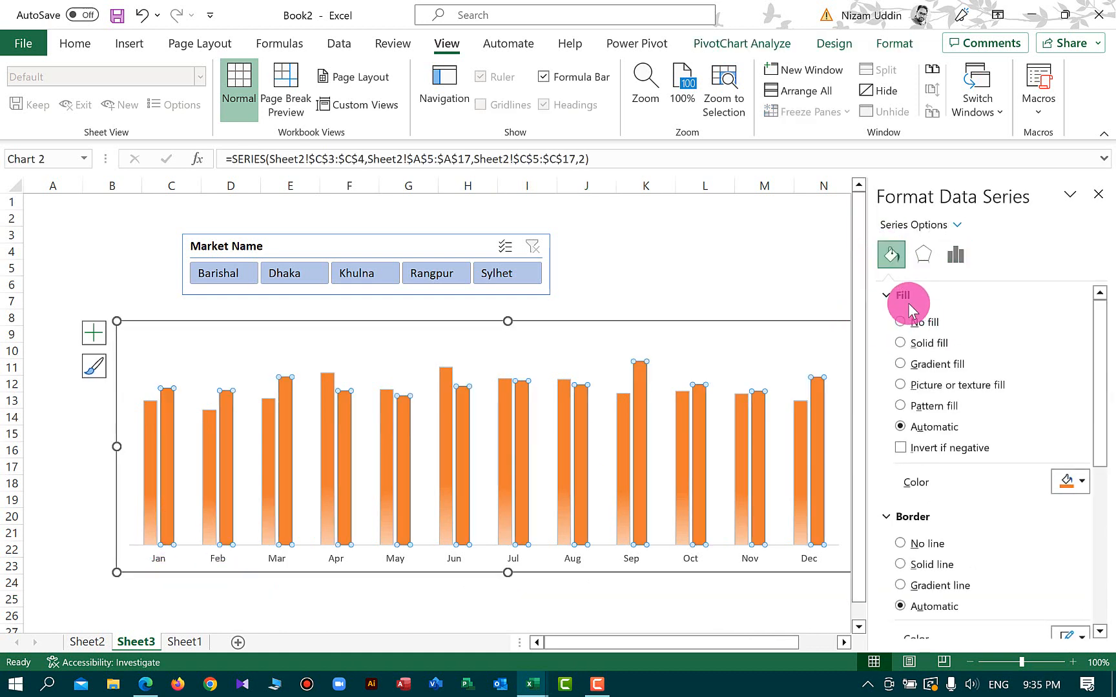
click(934, 365)
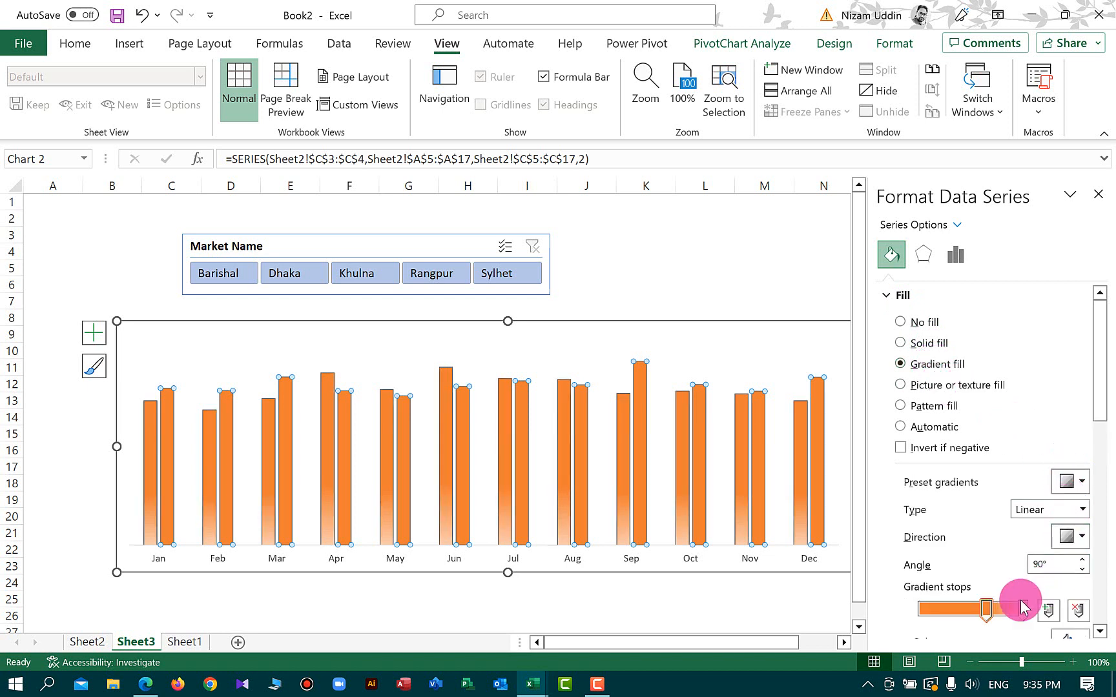
drag(1099, 352, 1096, 424)
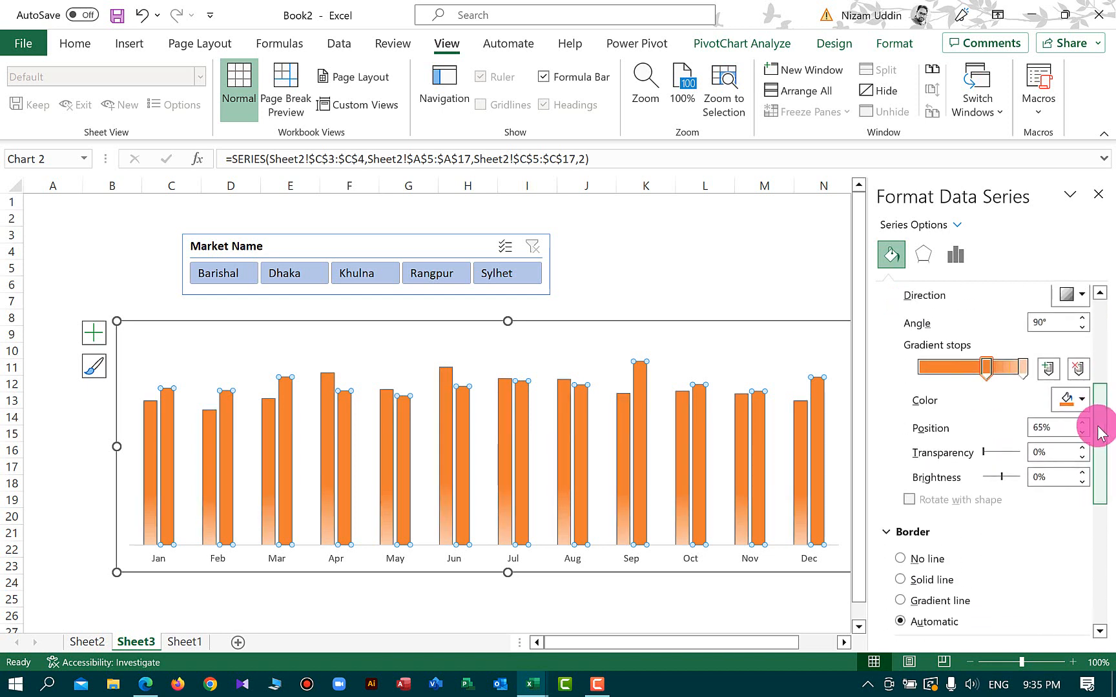
Color the middle gradient stop of the 2022 series black
click(988, 366)
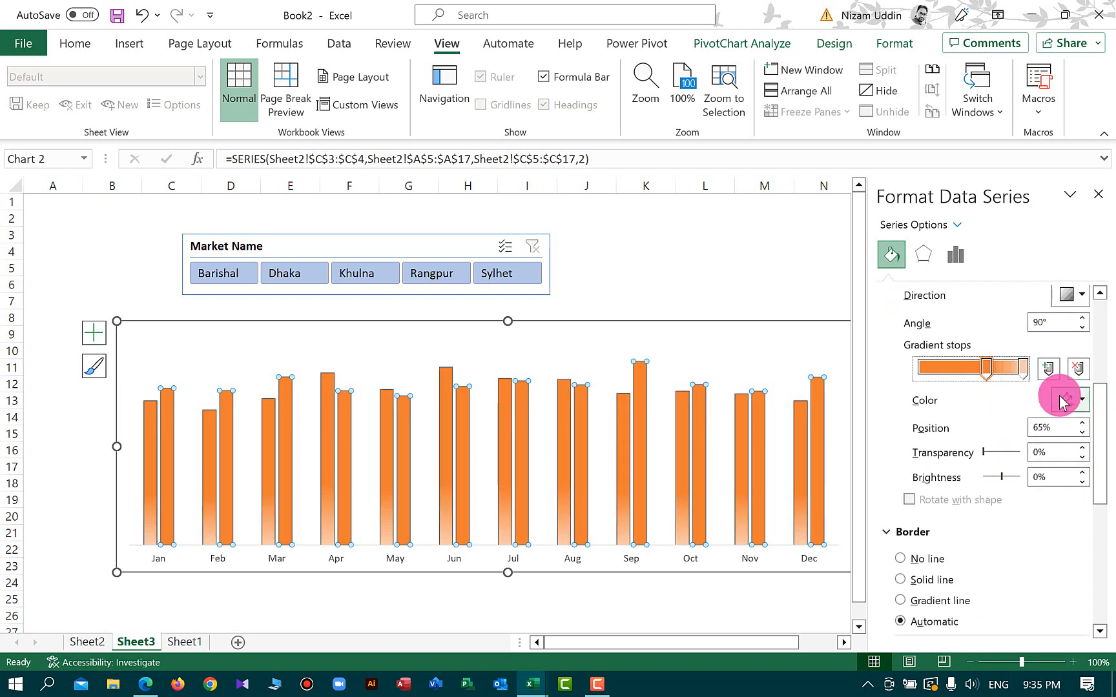
click(1081, 401)
click(987, 447)
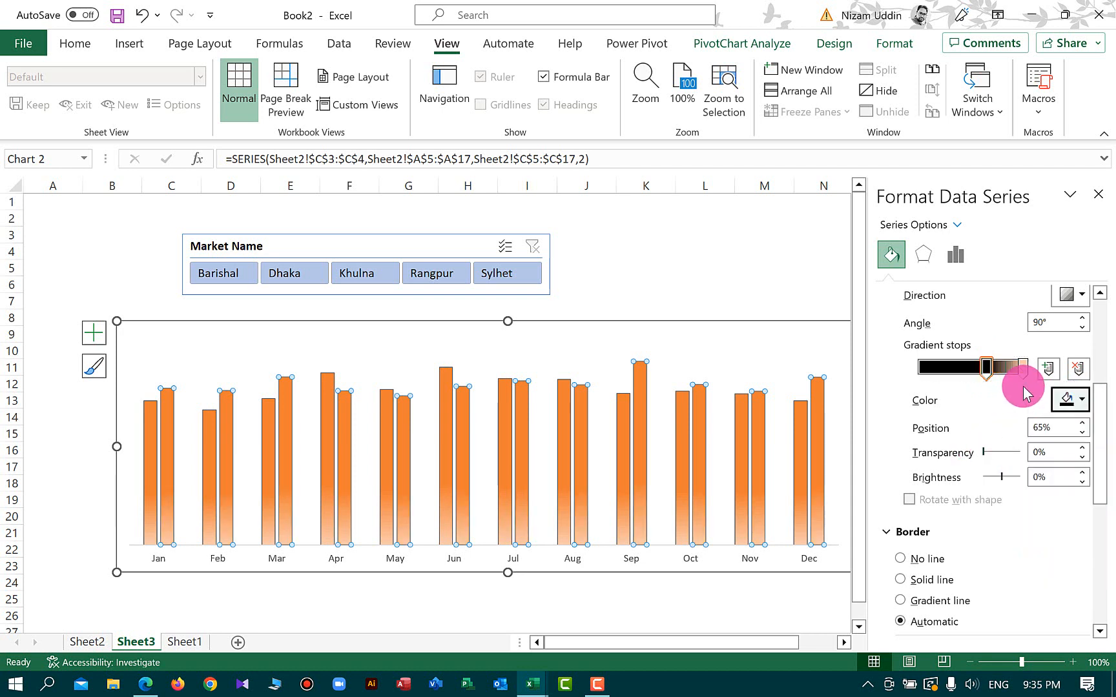
Set the last gradient stop of the 2022 series to a dark grey theme color
click(1023, 368)
click(1081, 400)
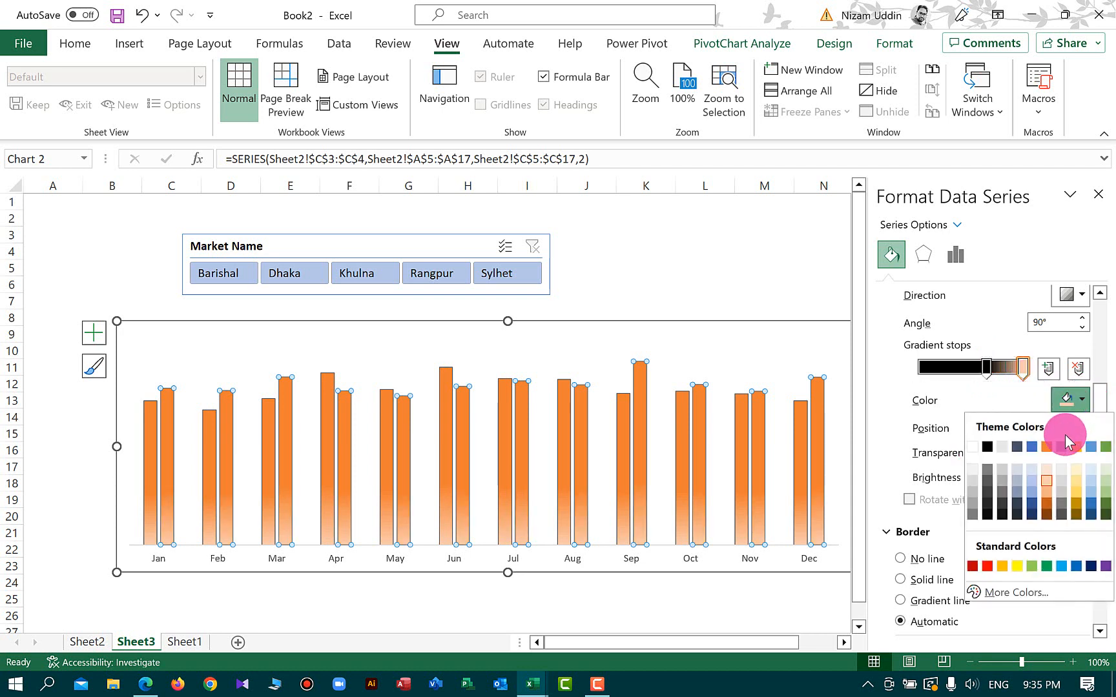
click(988, 470)
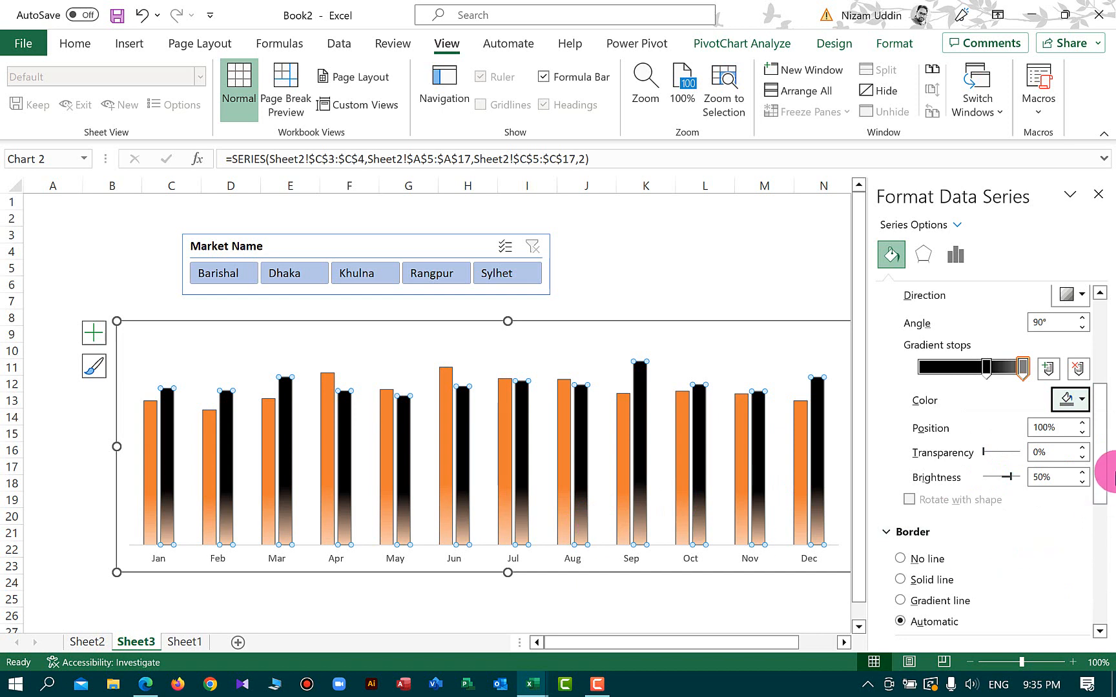
click(1023, 368)
click(1088, 401)
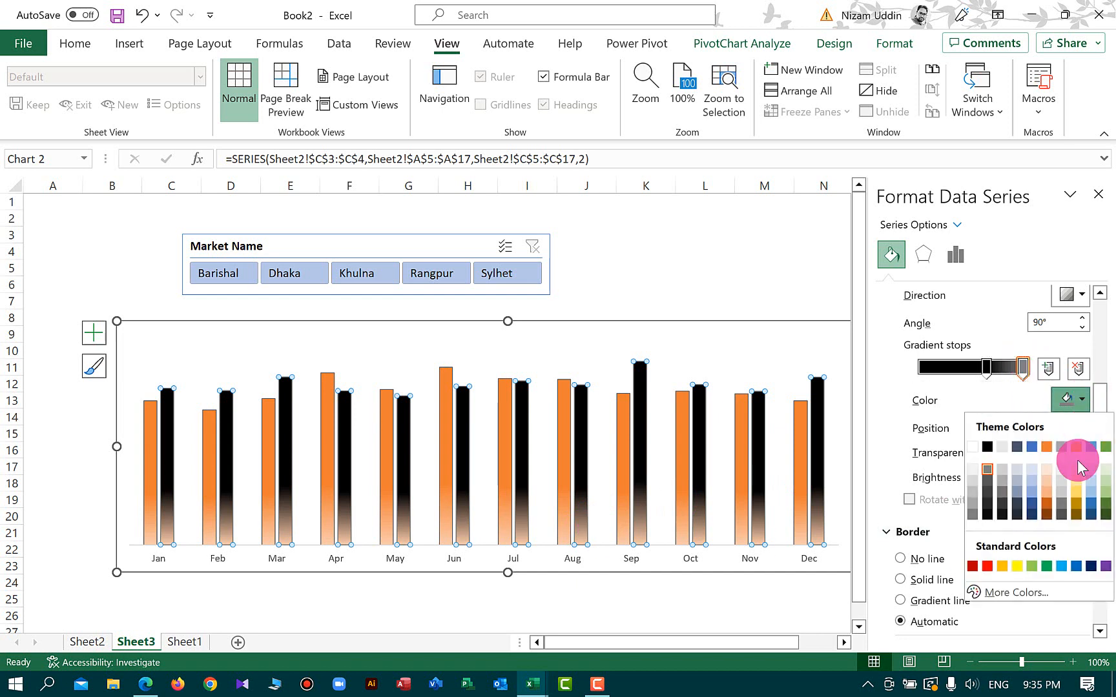
click(989, 479)
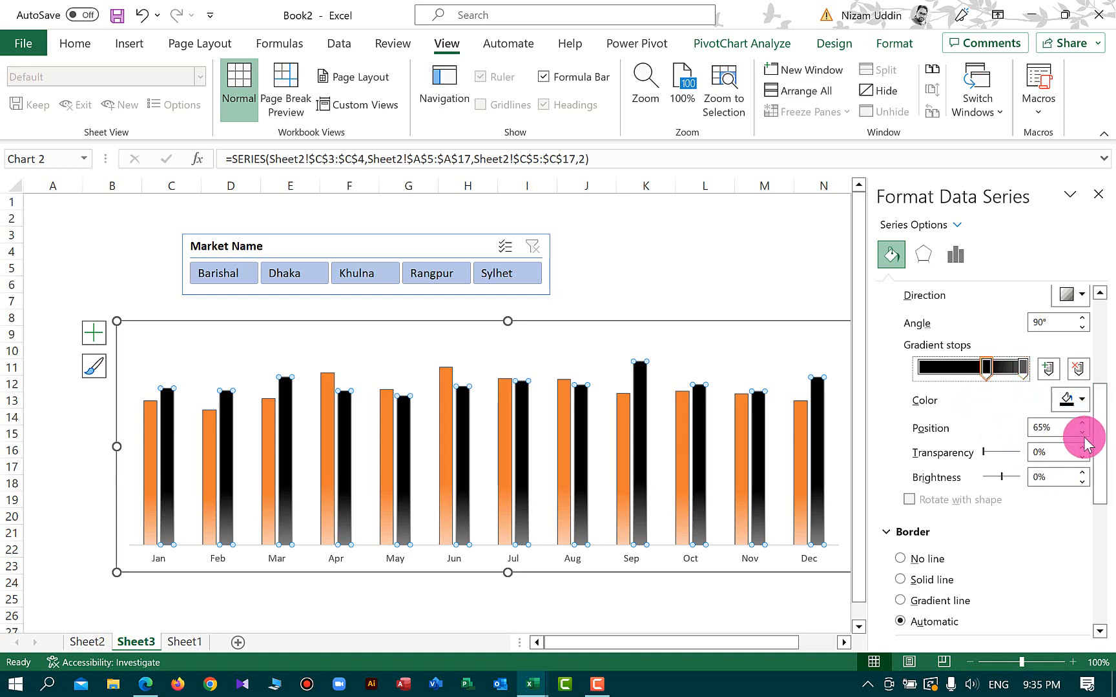
click(1083, 432)
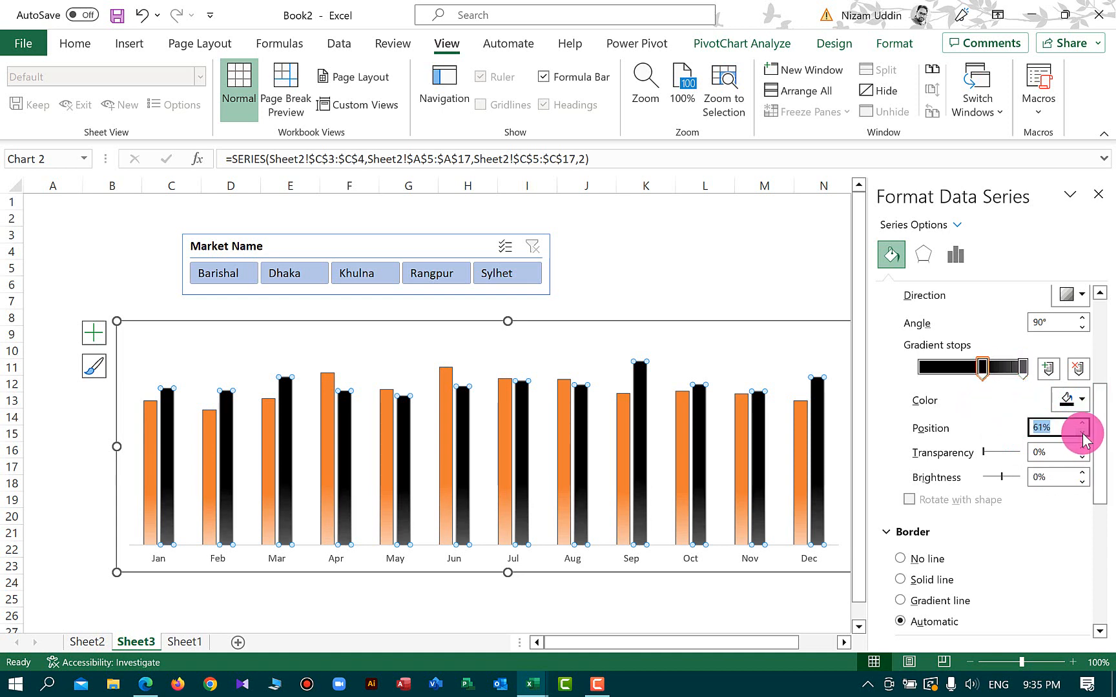
click(1083, 434)
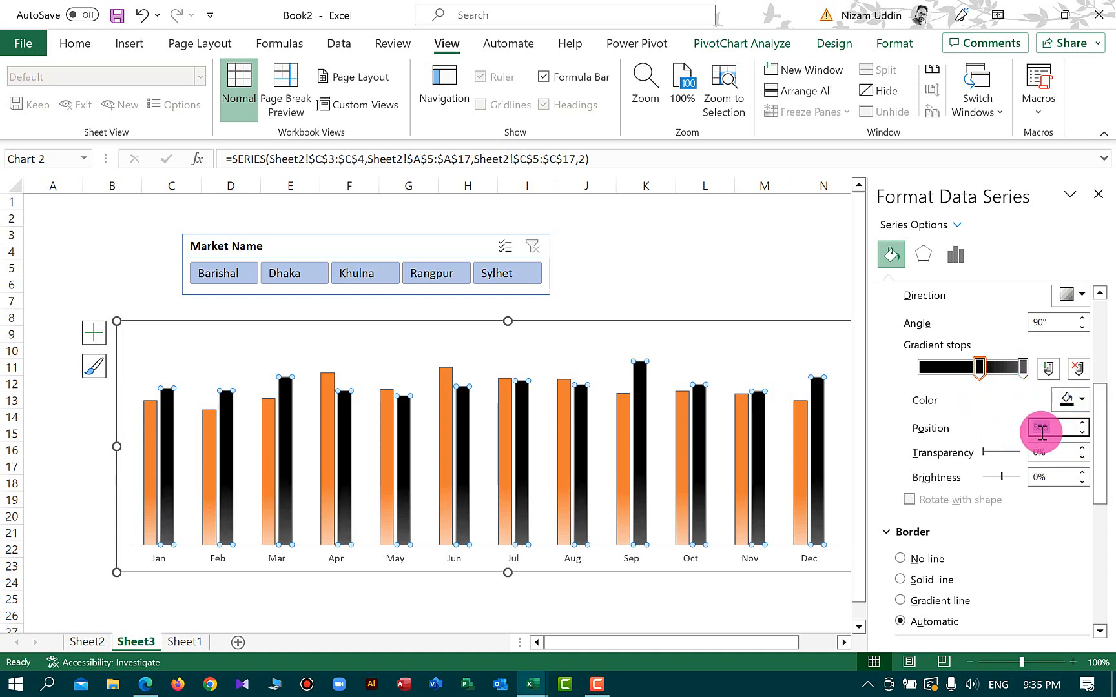
click(1083, 424)
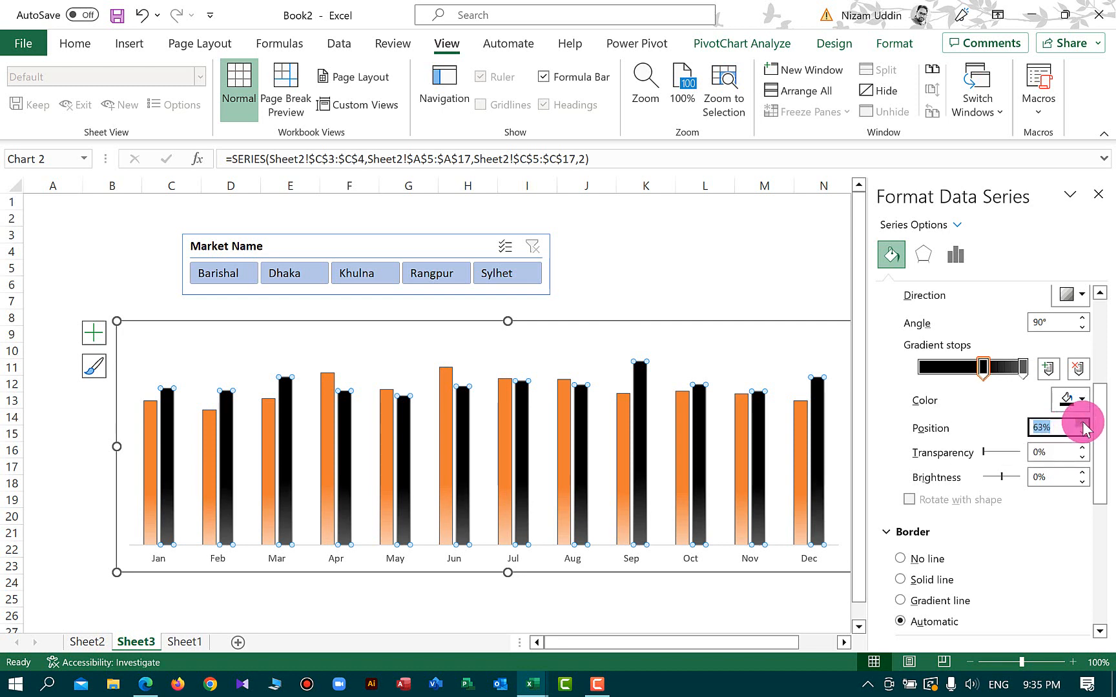
click(1083, 424)
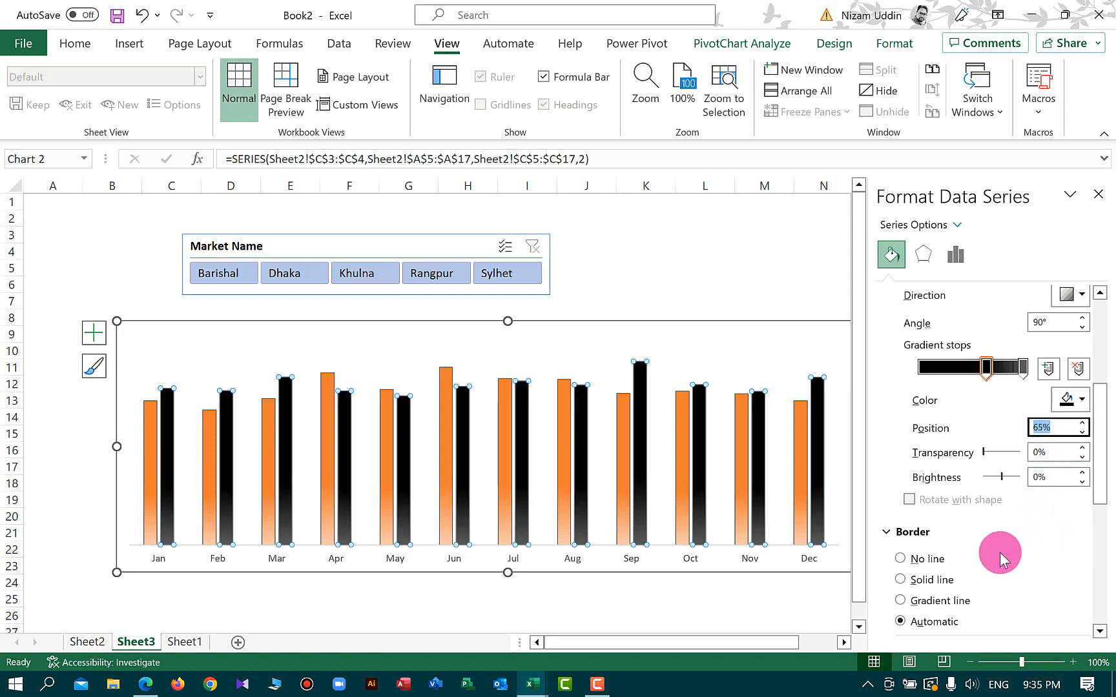
Give the 2022 series a solid dark grey border line and close the formatting pane
click(932, 580)
drag(1105, 500, 1105, 582)
click(1078, 421)
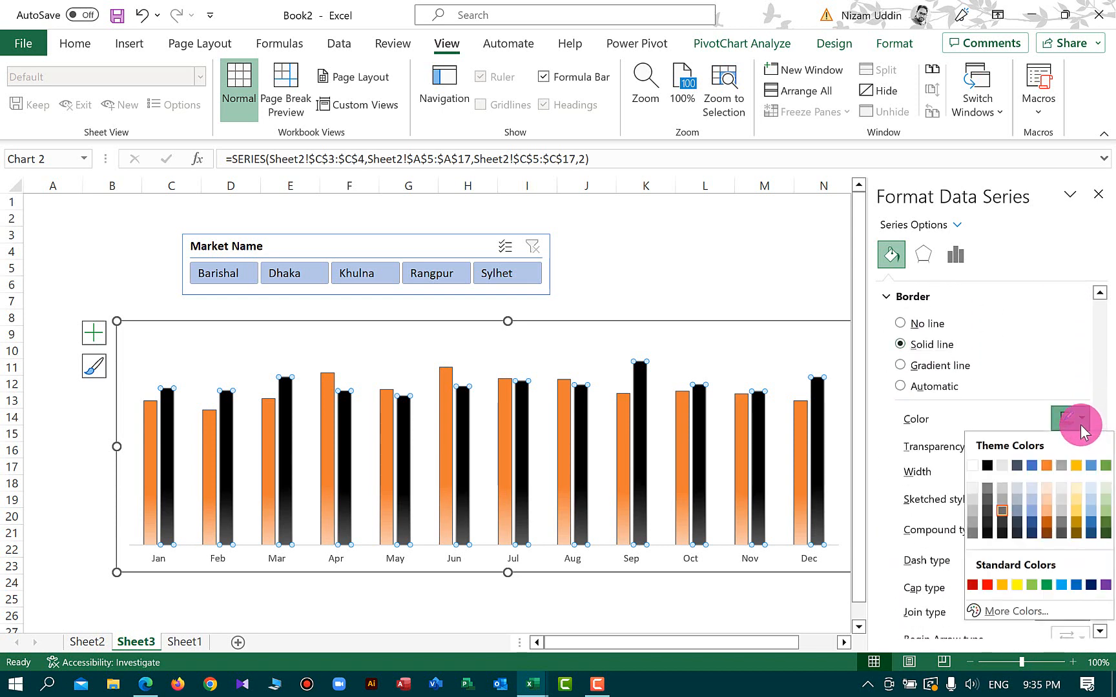
click(1003, 516)
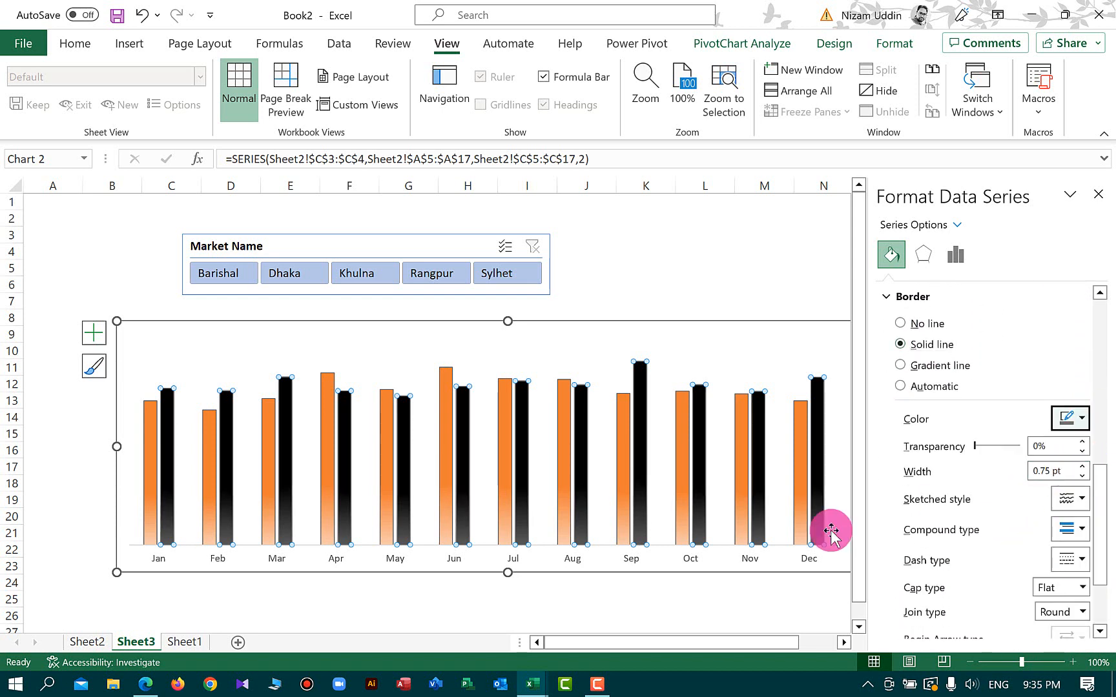
click(388, 620)
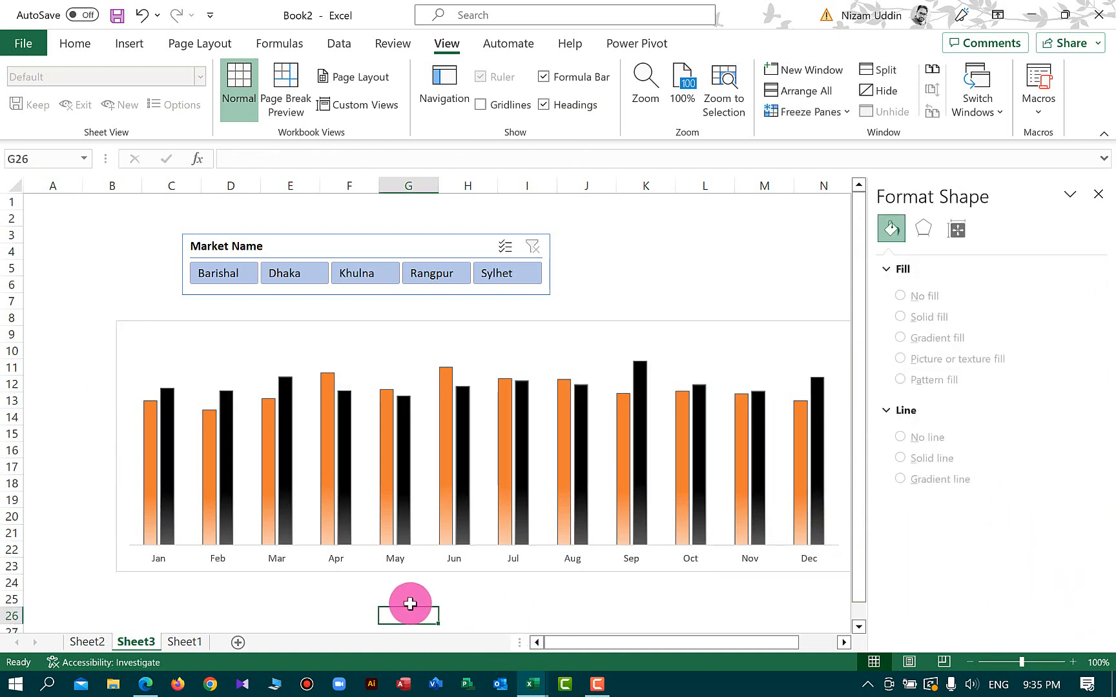
click(1099, 194)
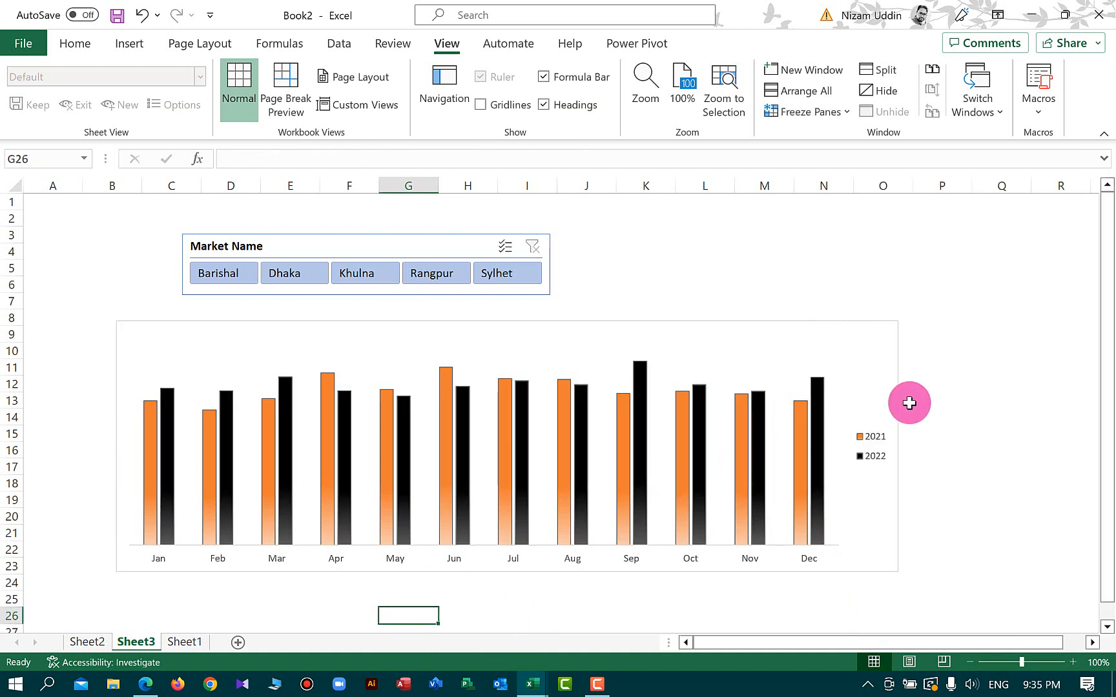
Add a chart title and data labels to the chart
click(630, 430)
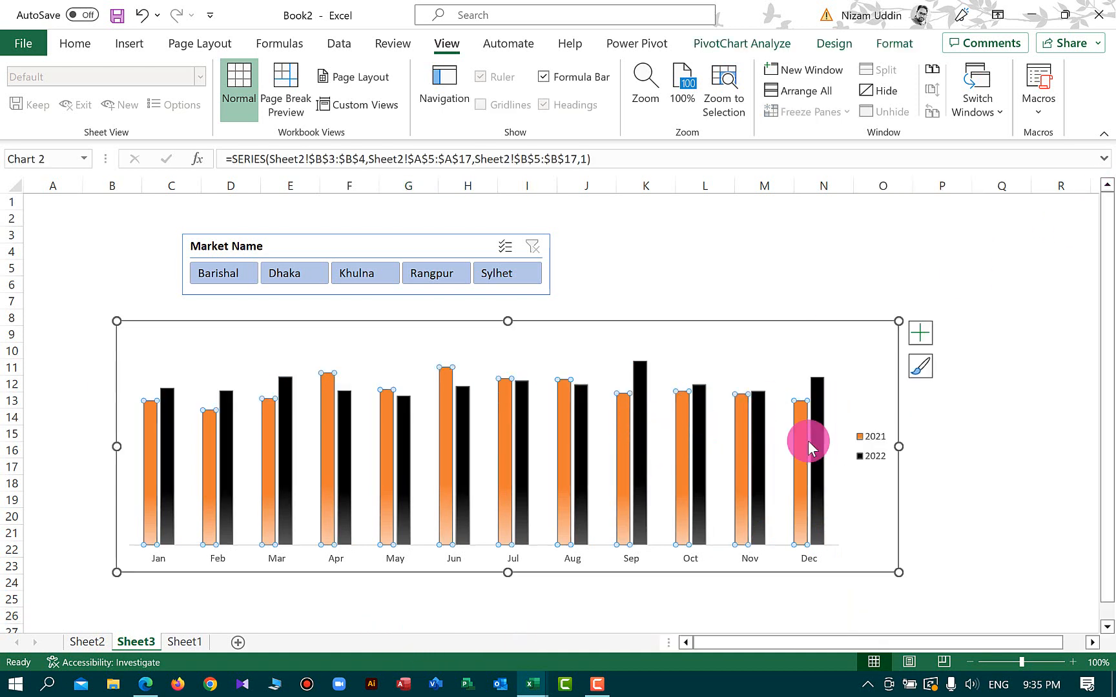
click(920, 333)
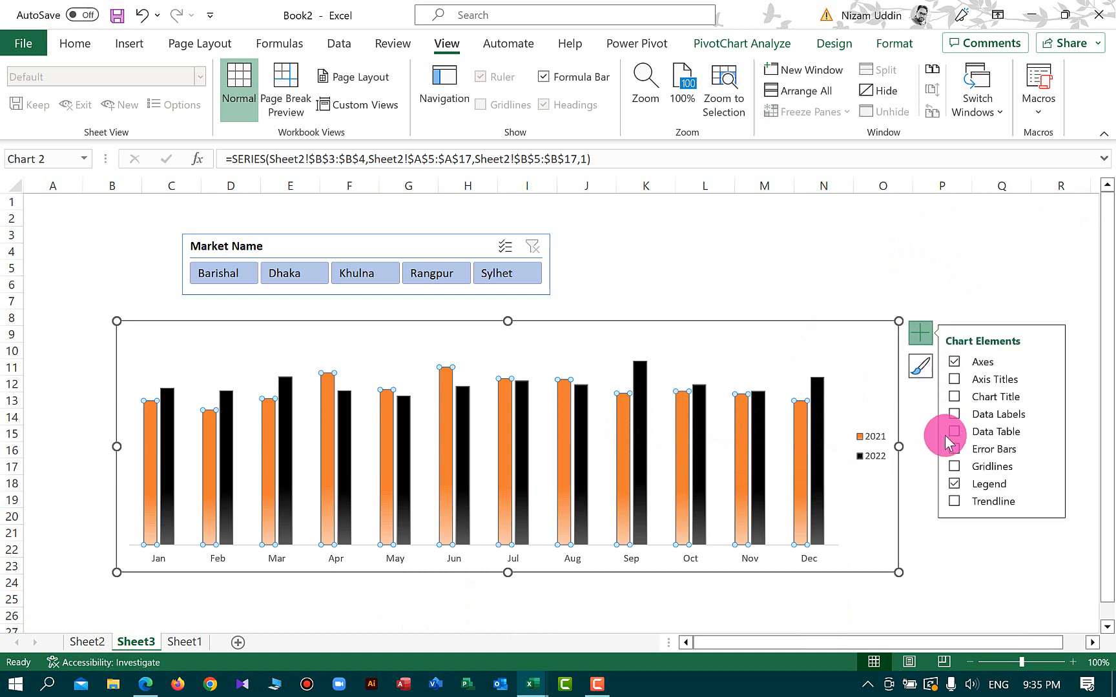
click(974, 383)
click(961, 395)
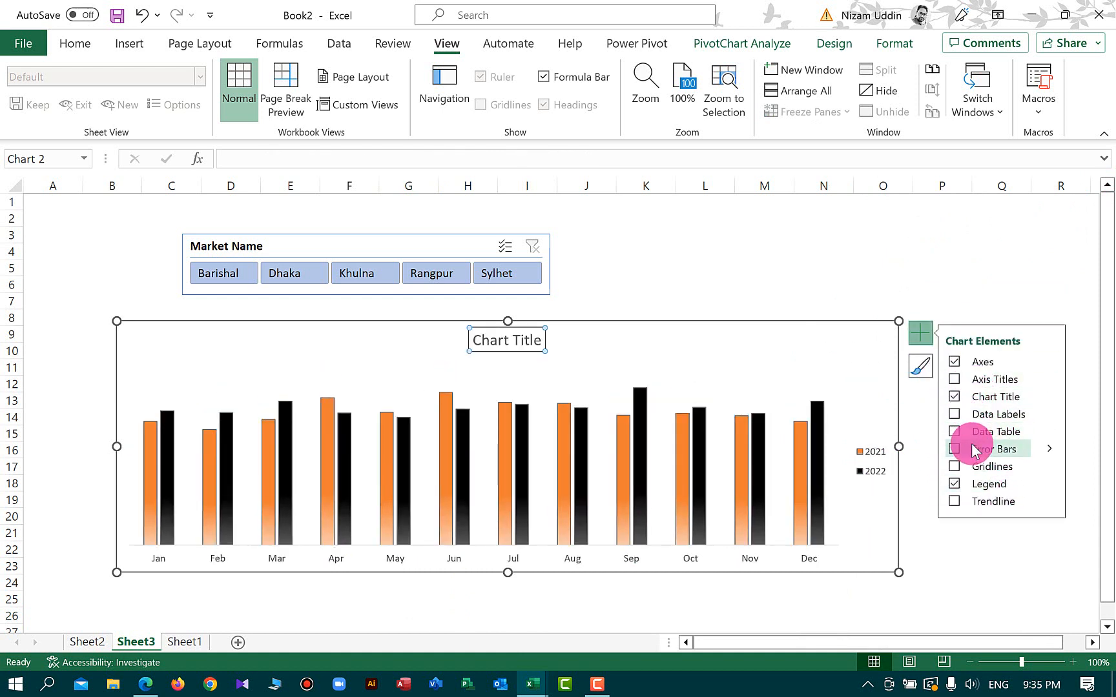
click(956, 431)
click(956, 431)
click(955, 414)
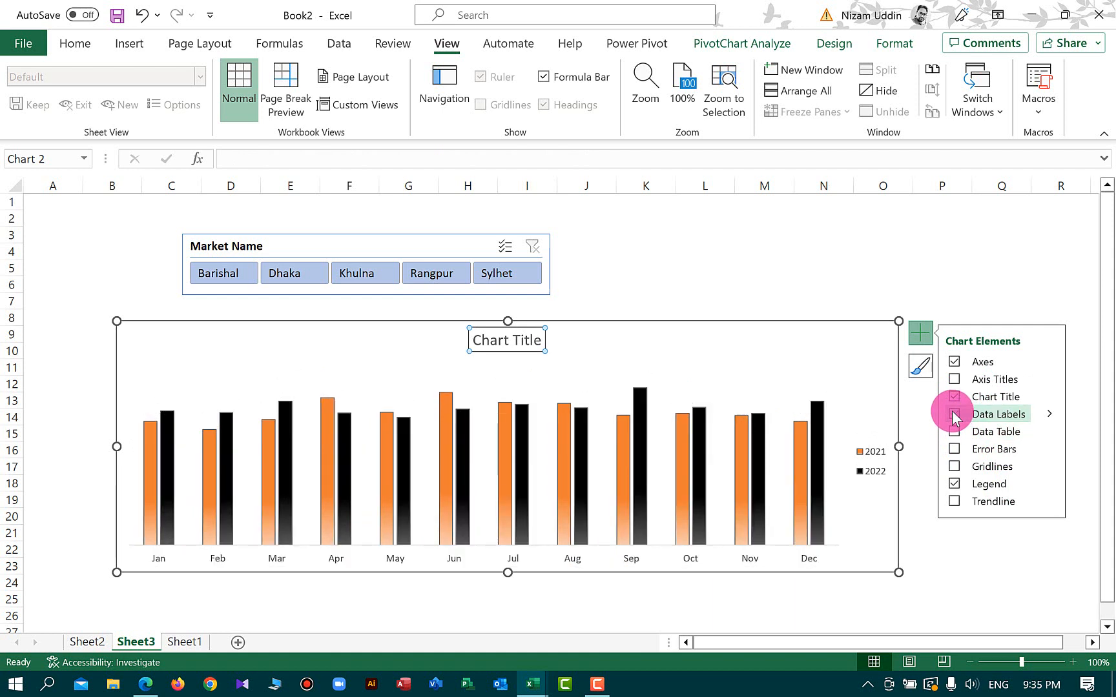
Rename the chart title to Dynamic Variance Chart by Slicer
click(486, 340)
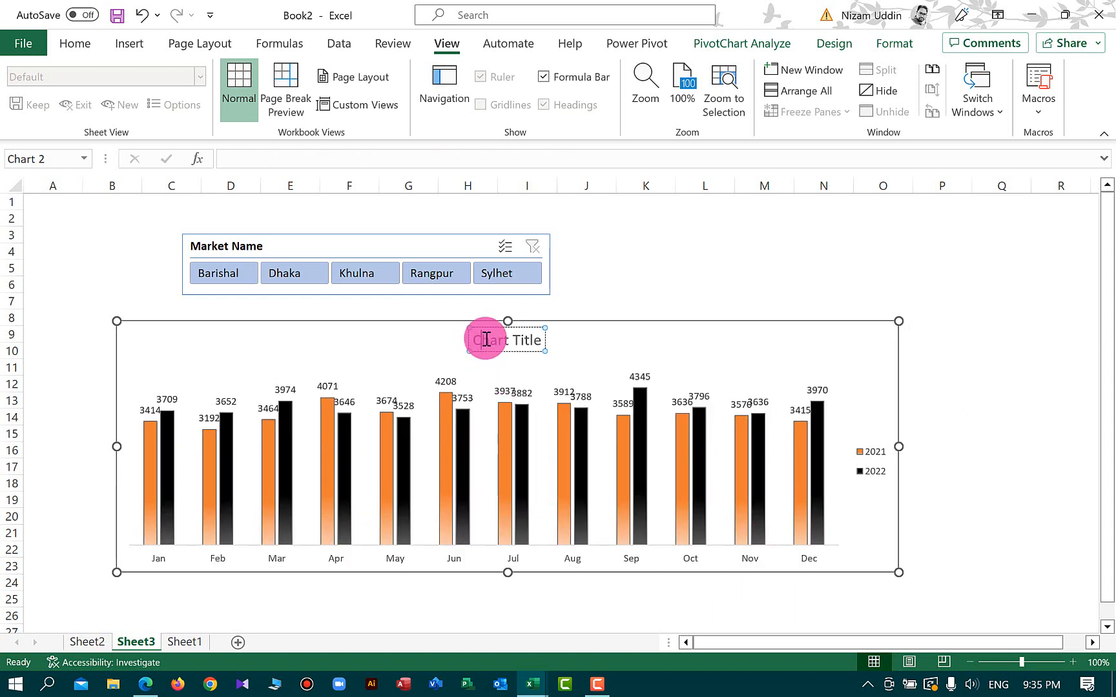
double_click(485, 339)
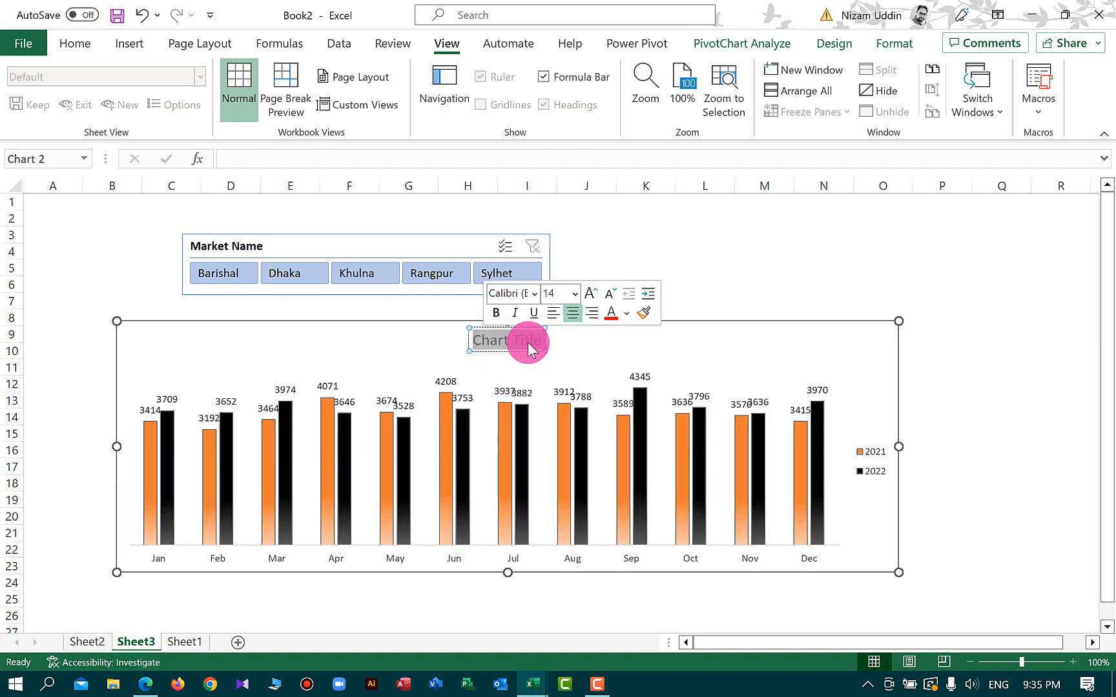
text(Dynamic Varia)
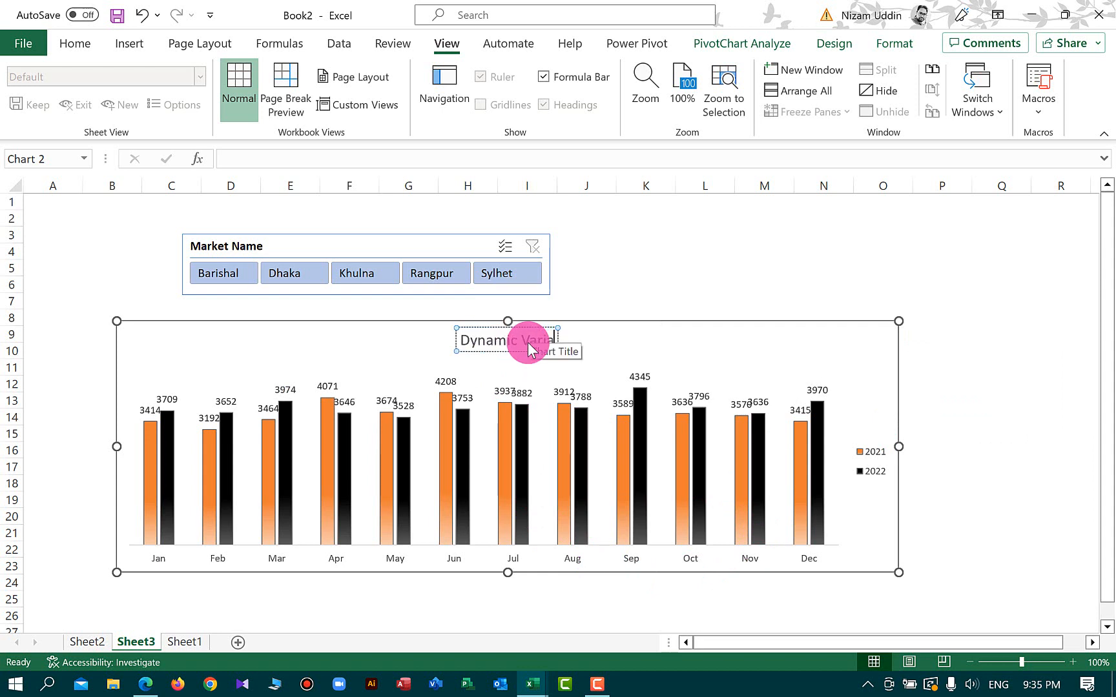
text(nce Chart)
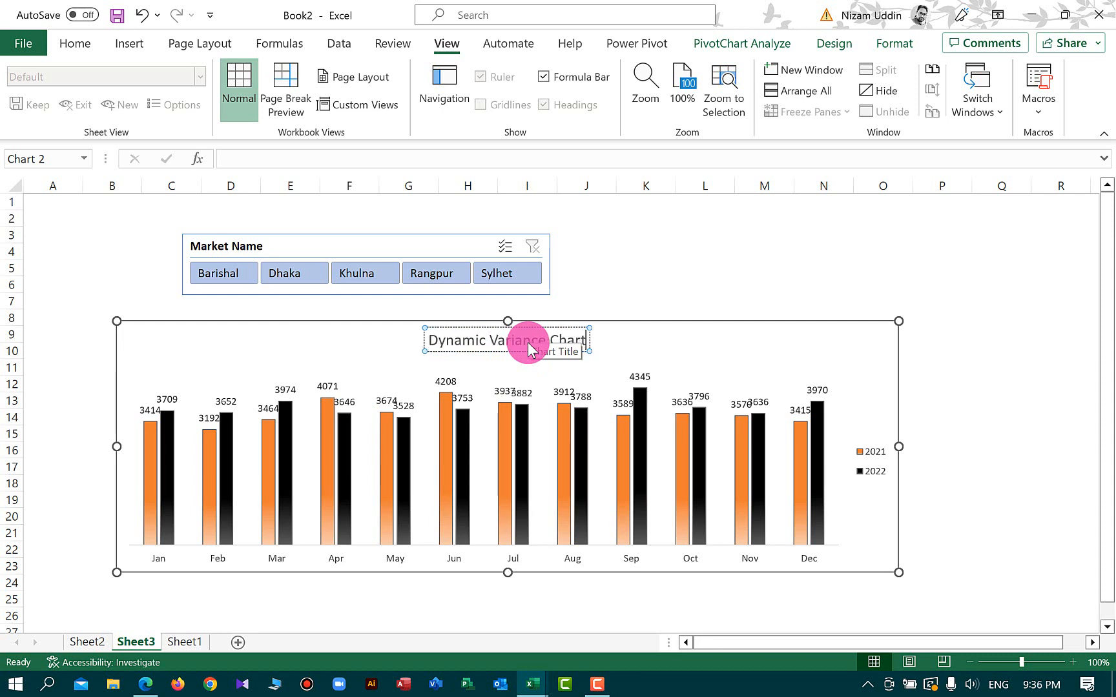
text( by)
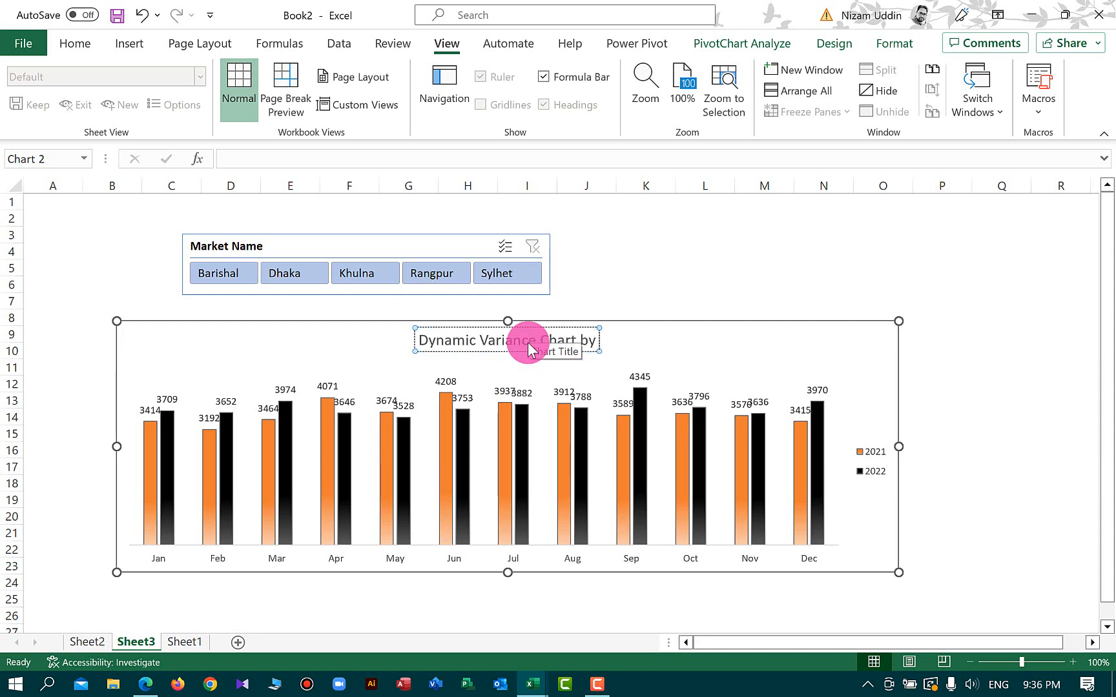
text( Slicer)
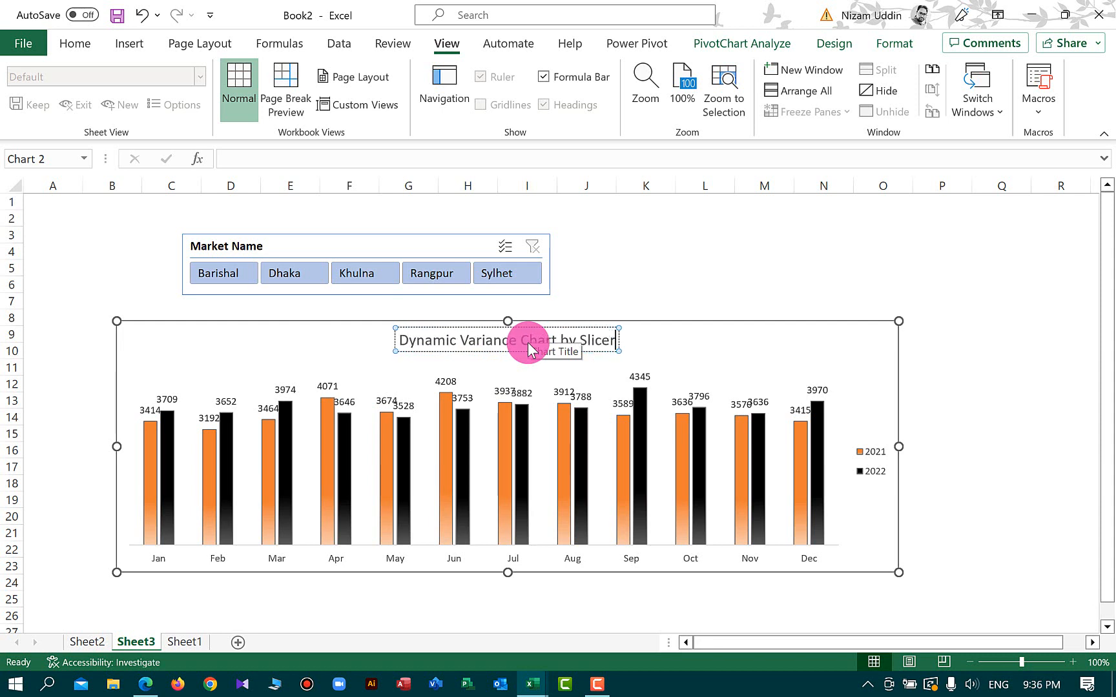
Move the chart legend to the bottom position
right_click(924, 466)
click(955, 652)
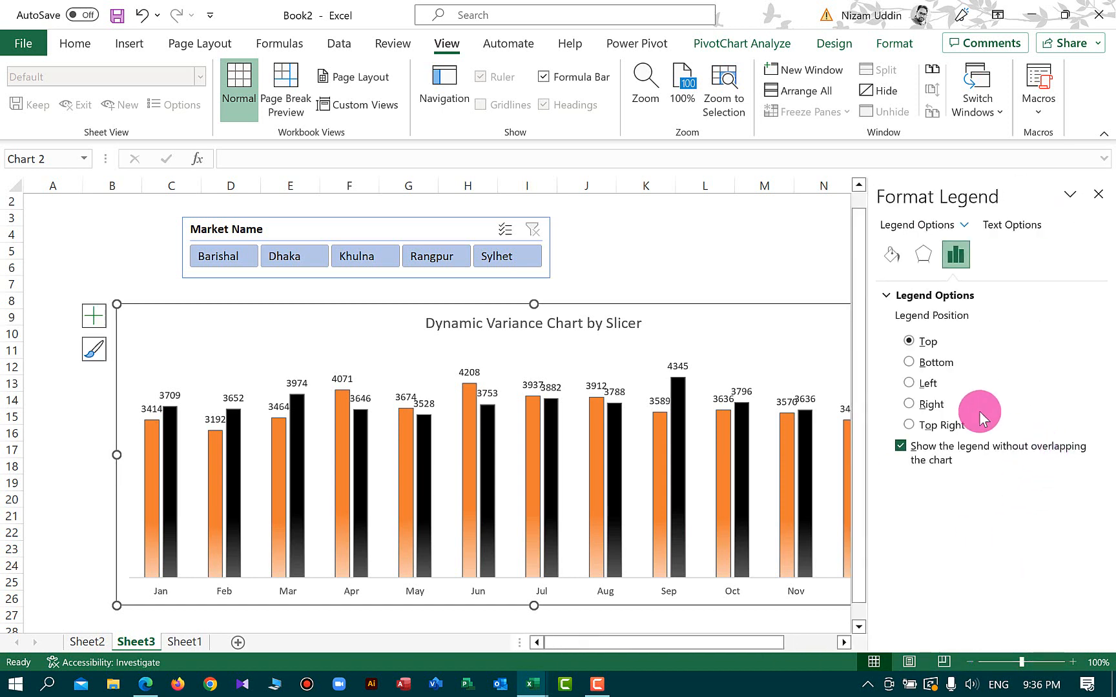
click(930, 362)
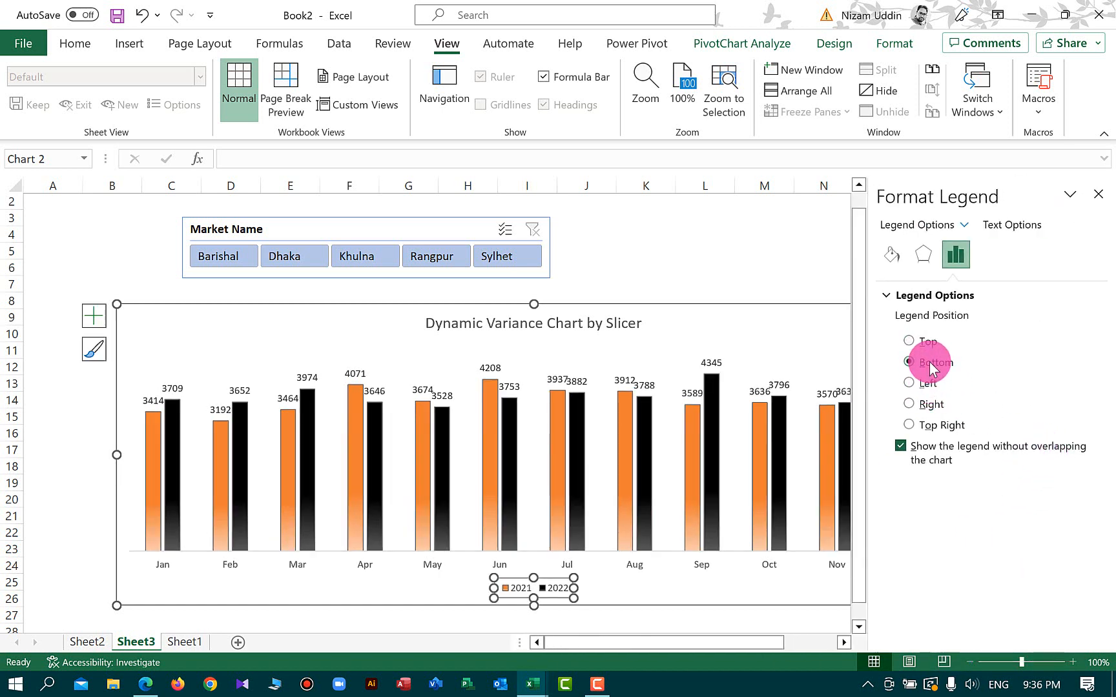
click(1091, 200)
click(1011, 485)
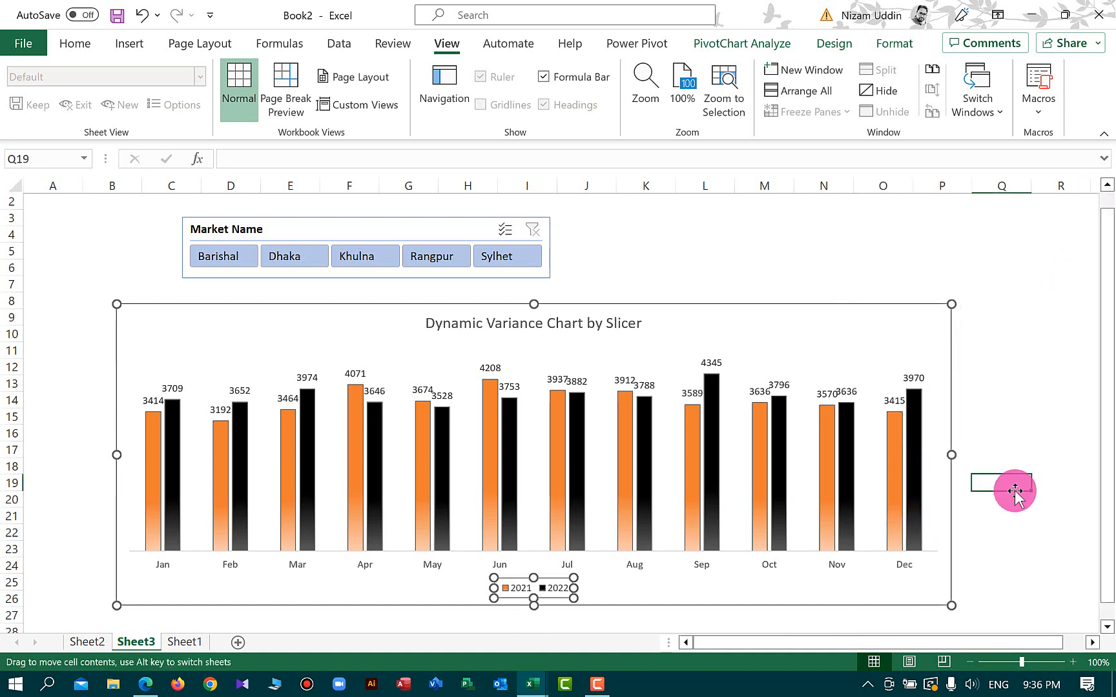
Make the chart title and the month axis labels bold
click(541, 323)
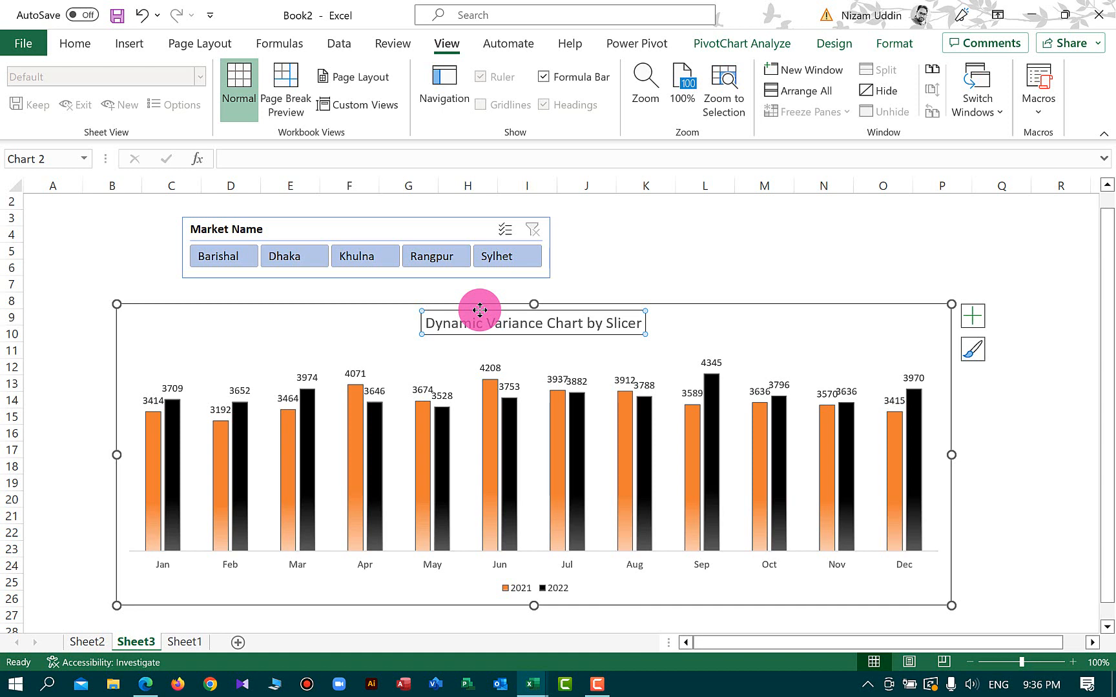
click(226, 567)
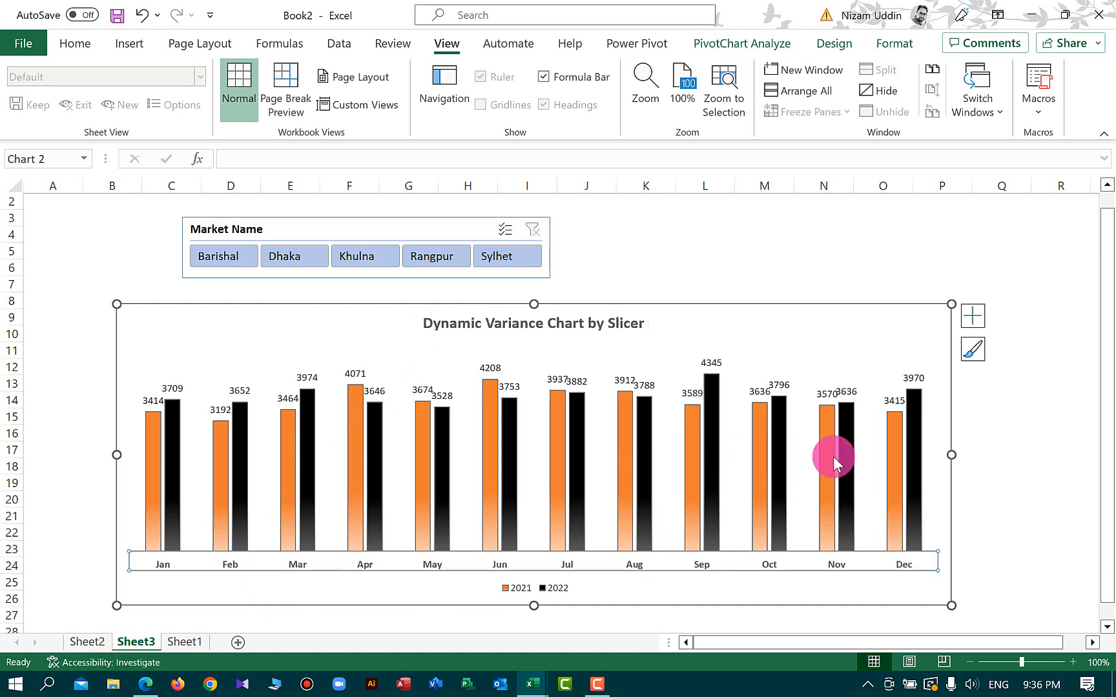
Widen the chart by extending its edge to the right
drag(951, 455, 989, 460)
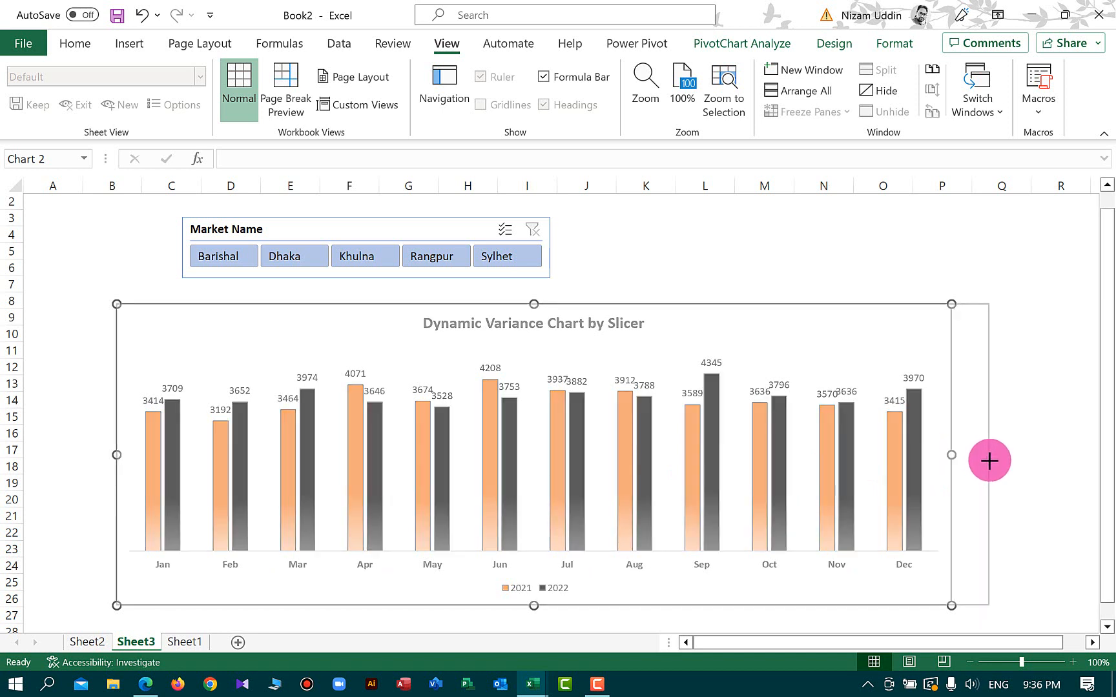
click(1031, 499)
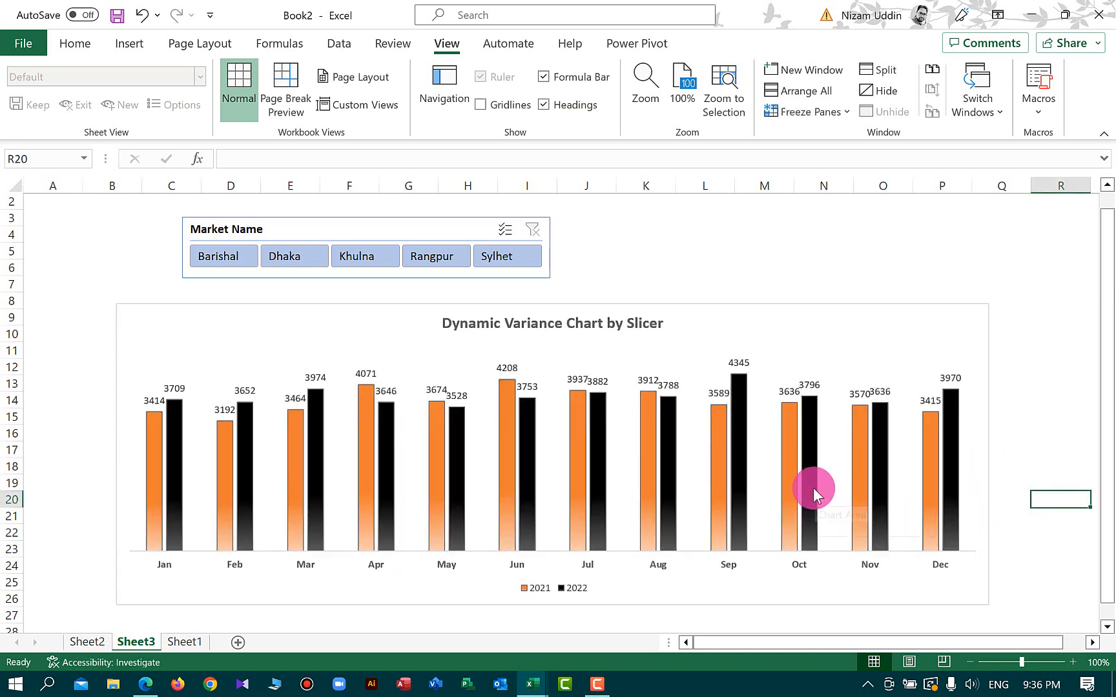
Turn off the slicer's header in its Slicer Settings
click(388, 228)
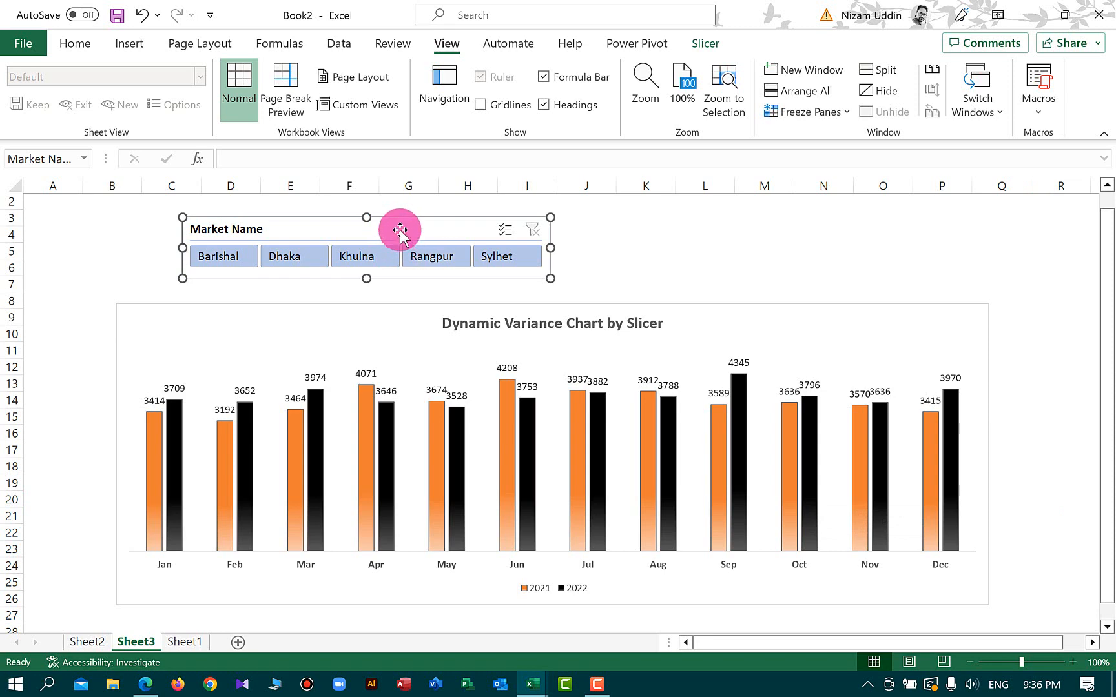
right_click(400, 231)
click(440, 655)
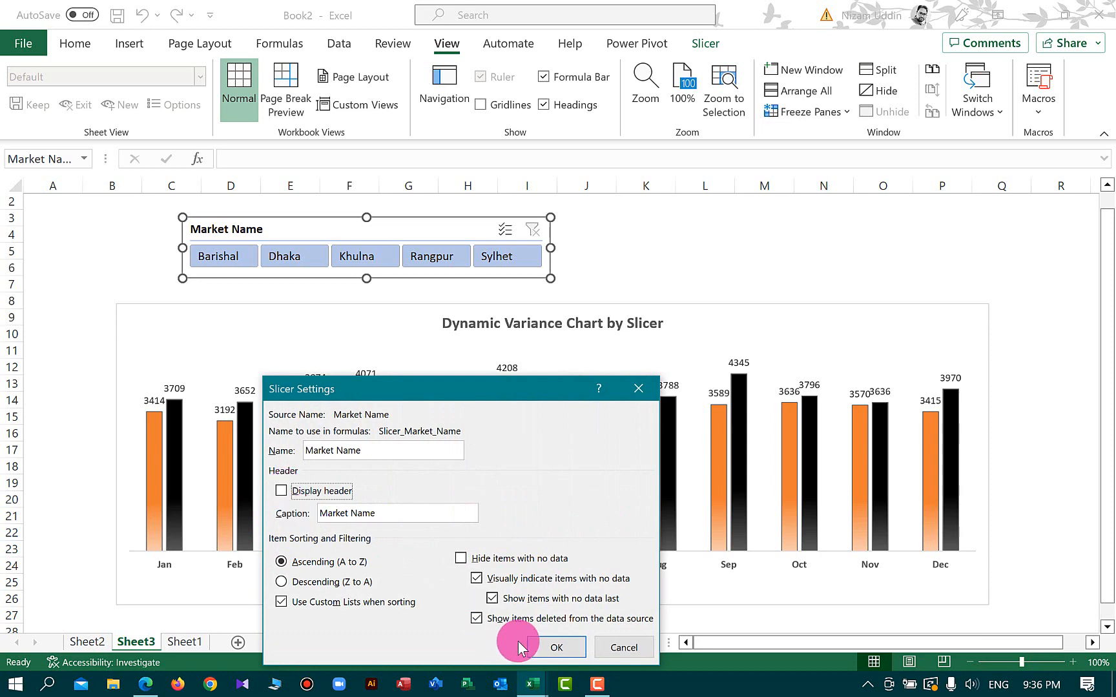
click(556, 647)
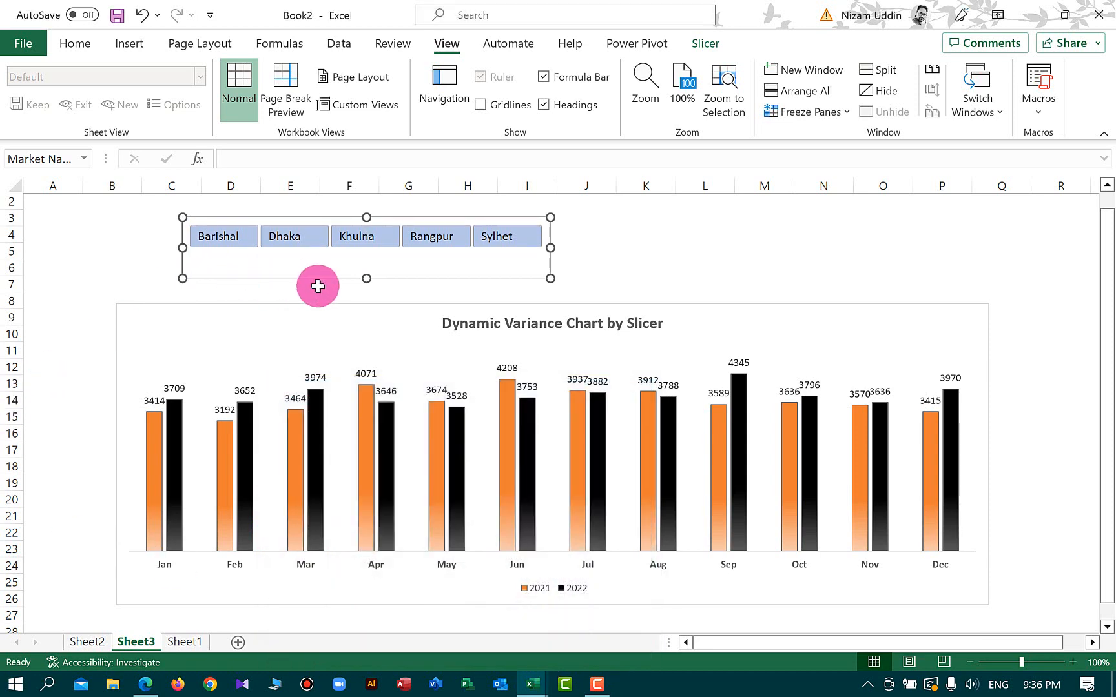
Move the slicer off to the left side of the sheet, out of the chart's way
drag(364, 275, 364, 253)
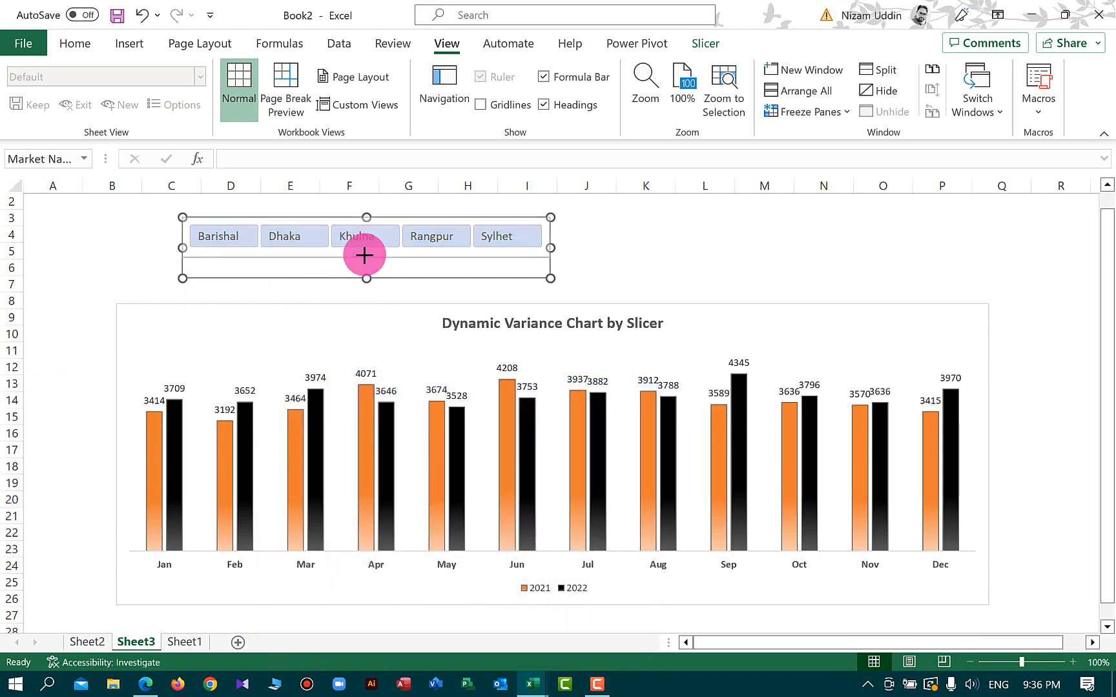
drag(578, 323, 44, 326)
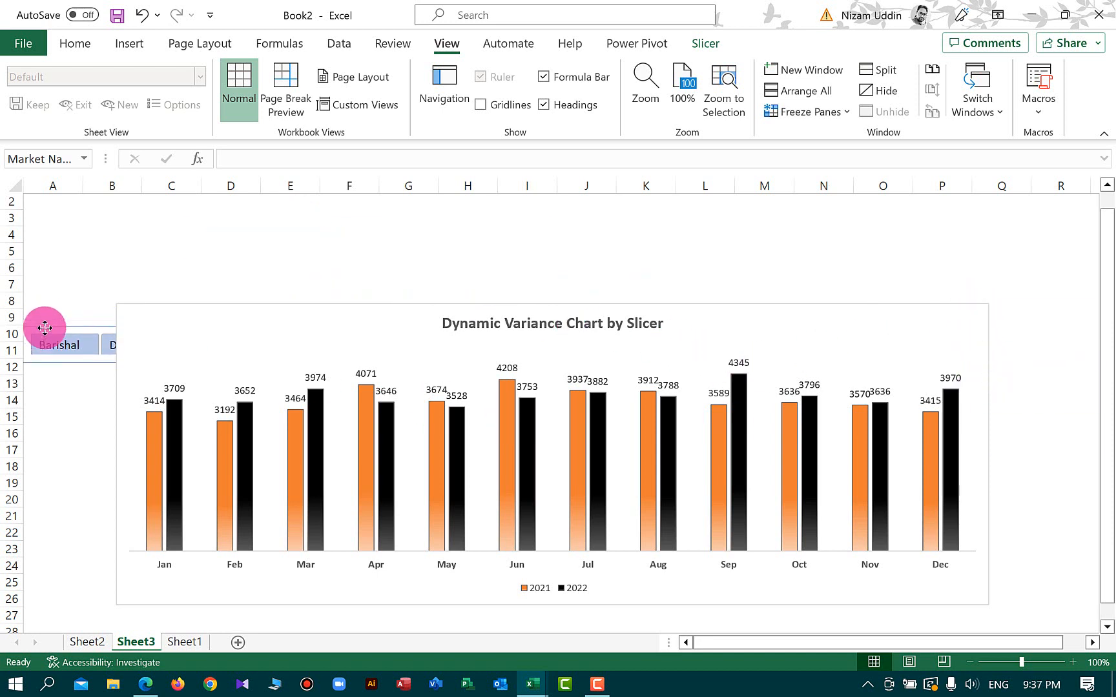
Draw a text box spanning the chart's full width directly above the chart
click(205, 266)
click(132, 43)
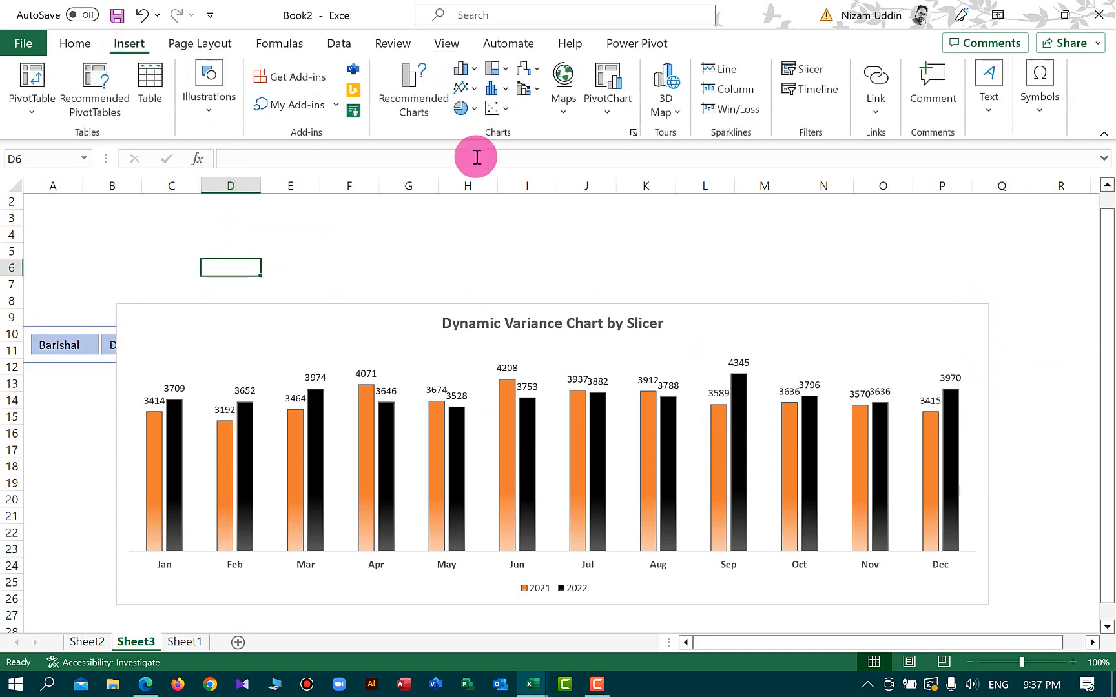
click(995, 115)
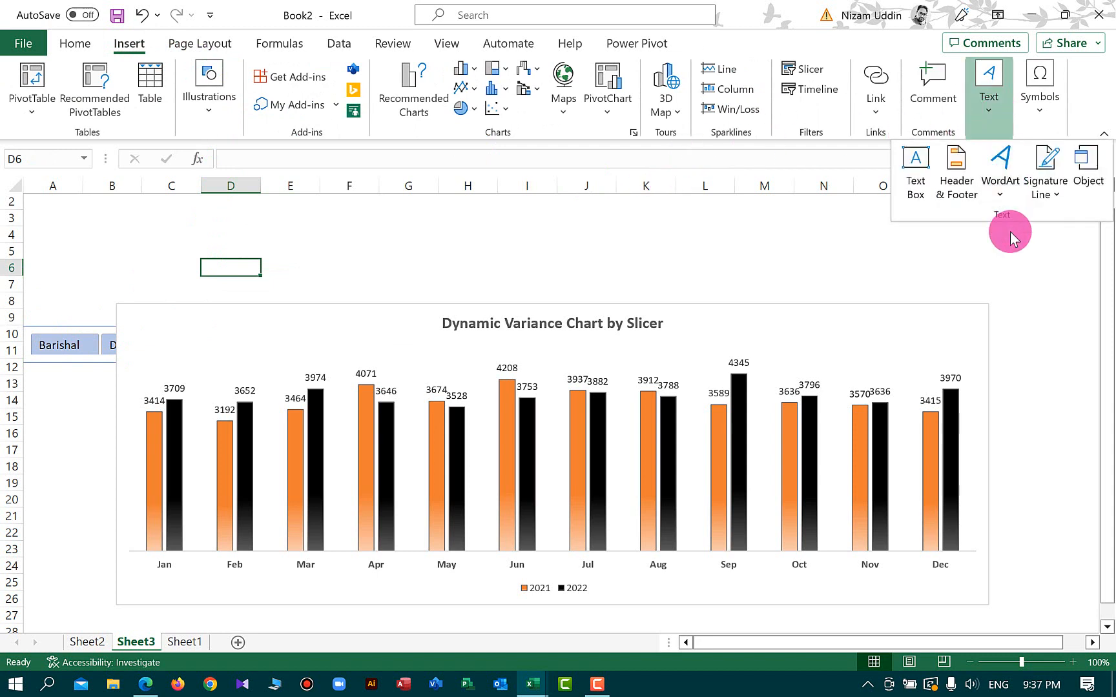
click(916, 171)
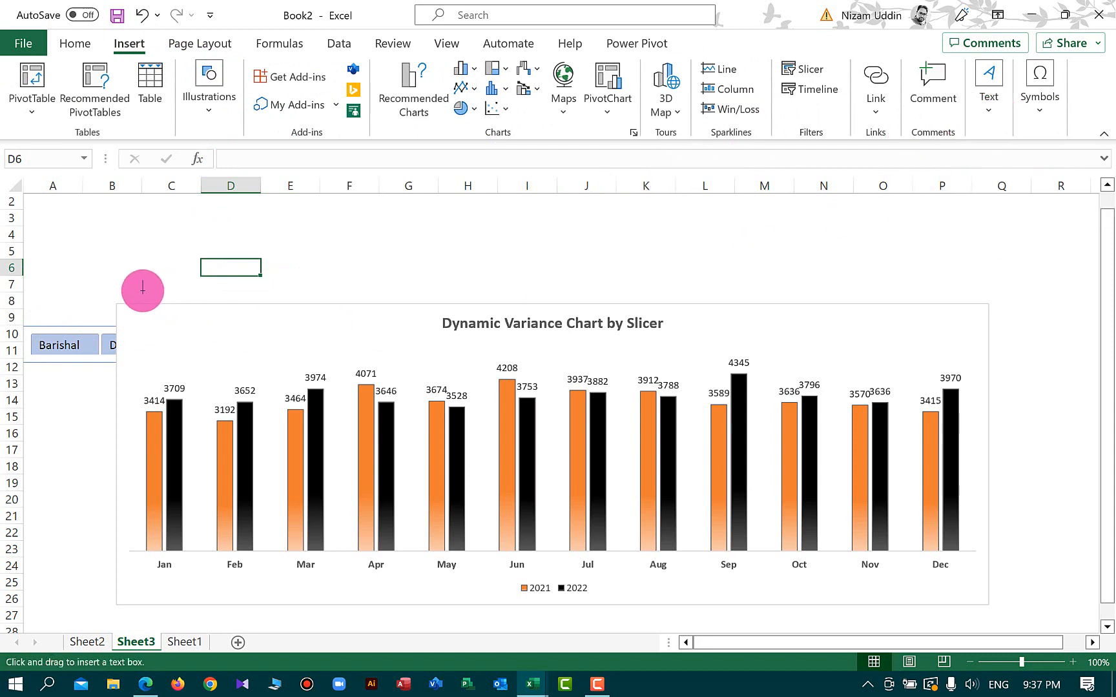
drag(118, 270, 989, 303)
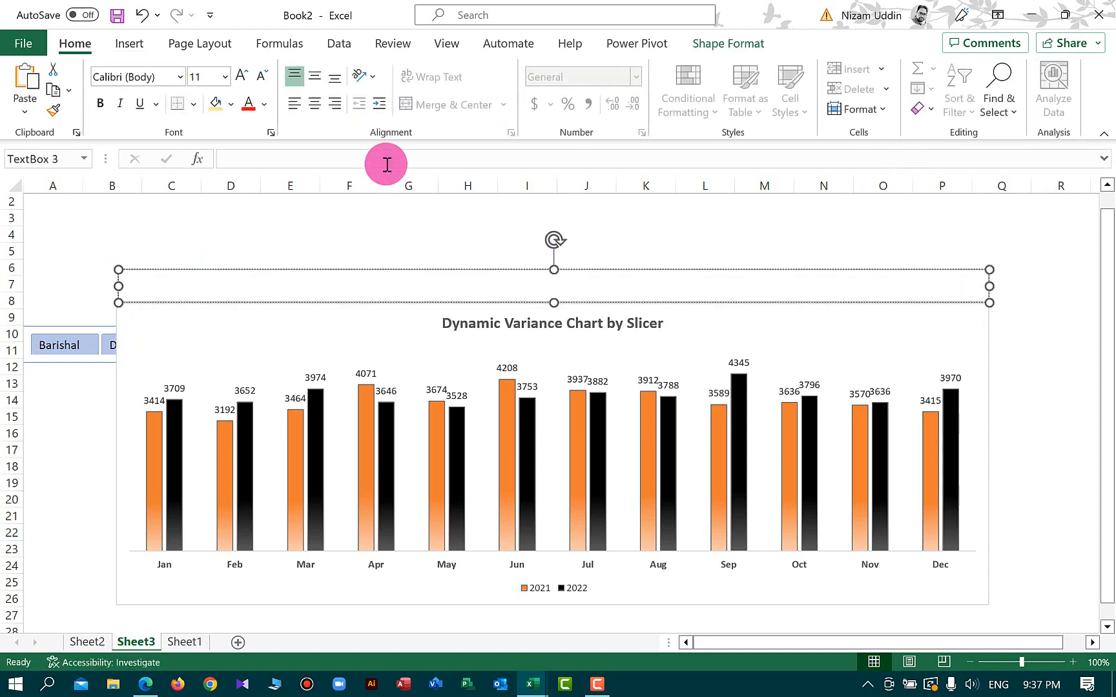
Fill the text box with a light gold shape fill
click(728, 43)
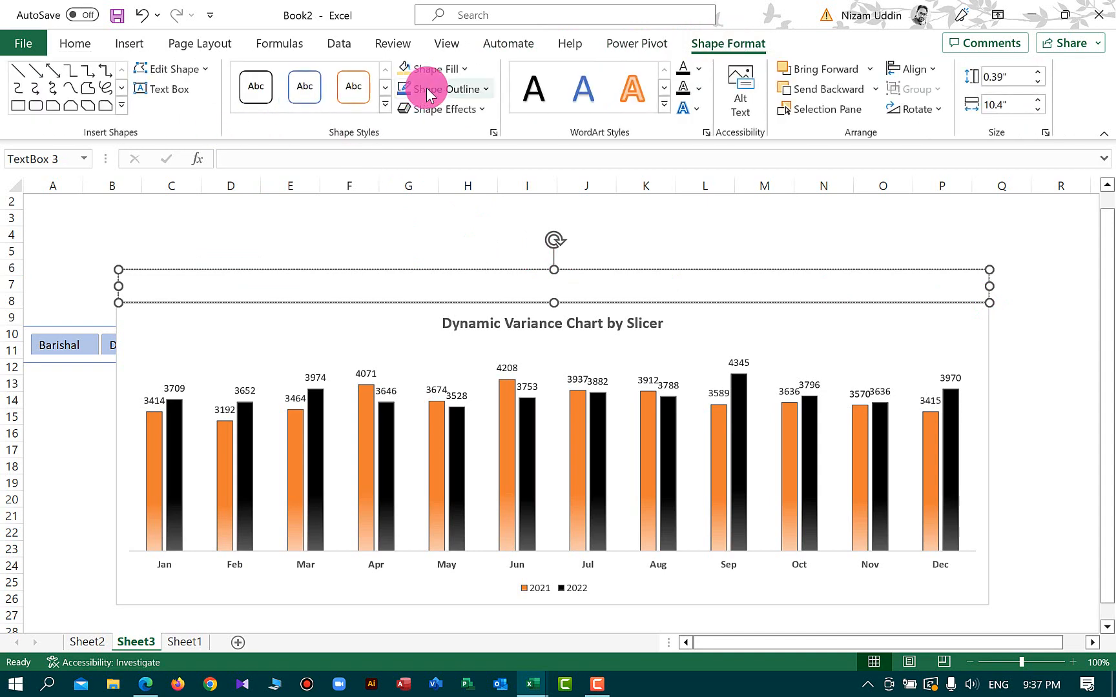
click(463, 70)
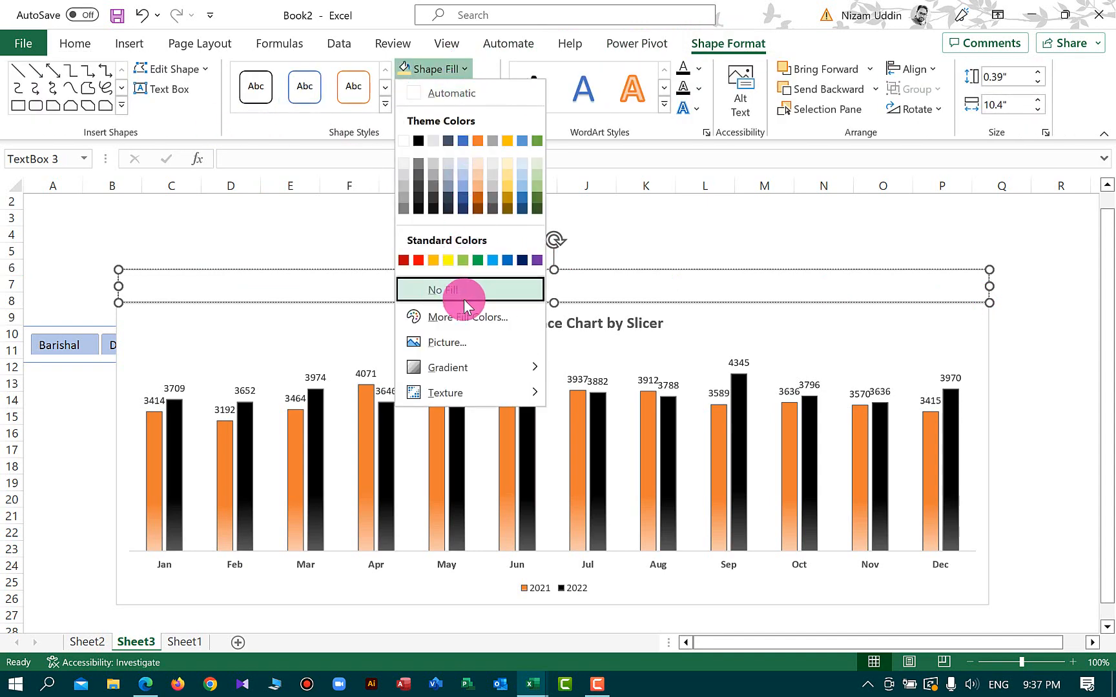
click(506, 187)
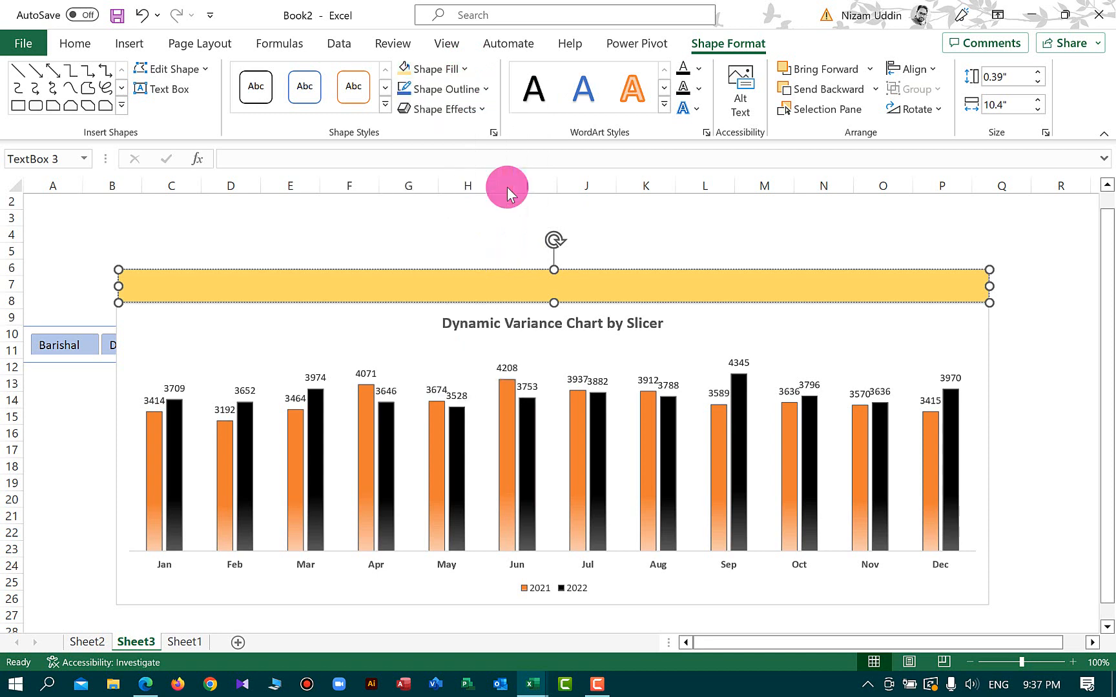
Send the gold text box to the back
click(465, 268)
right_click(462, 268)
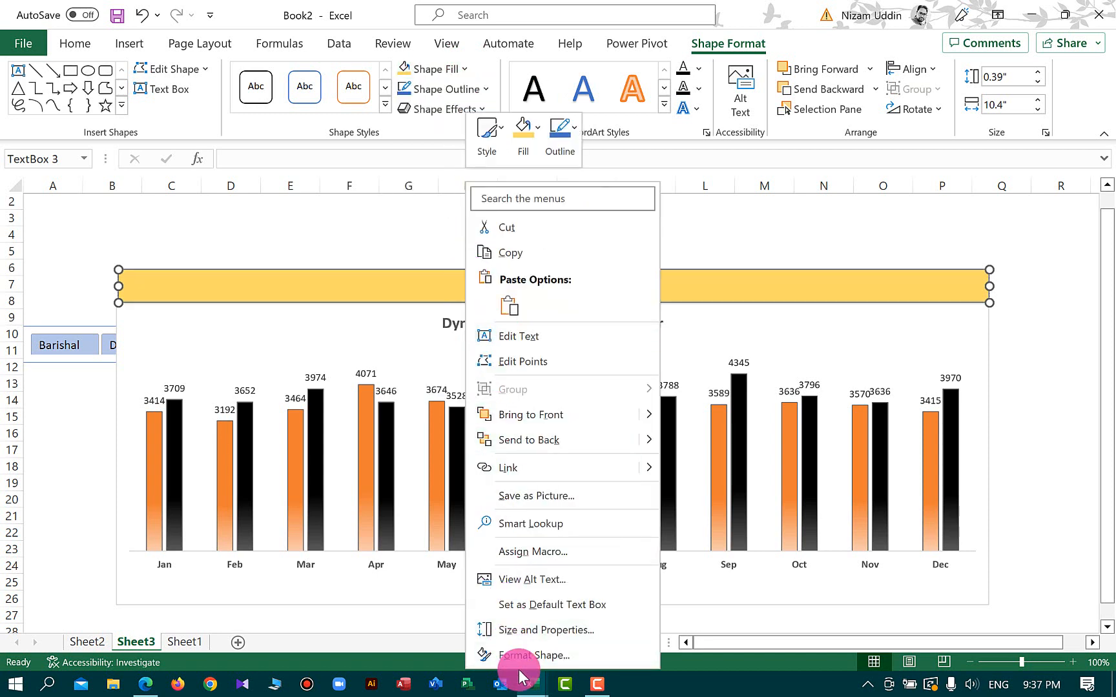
click(557, 441)
click(48, 323)
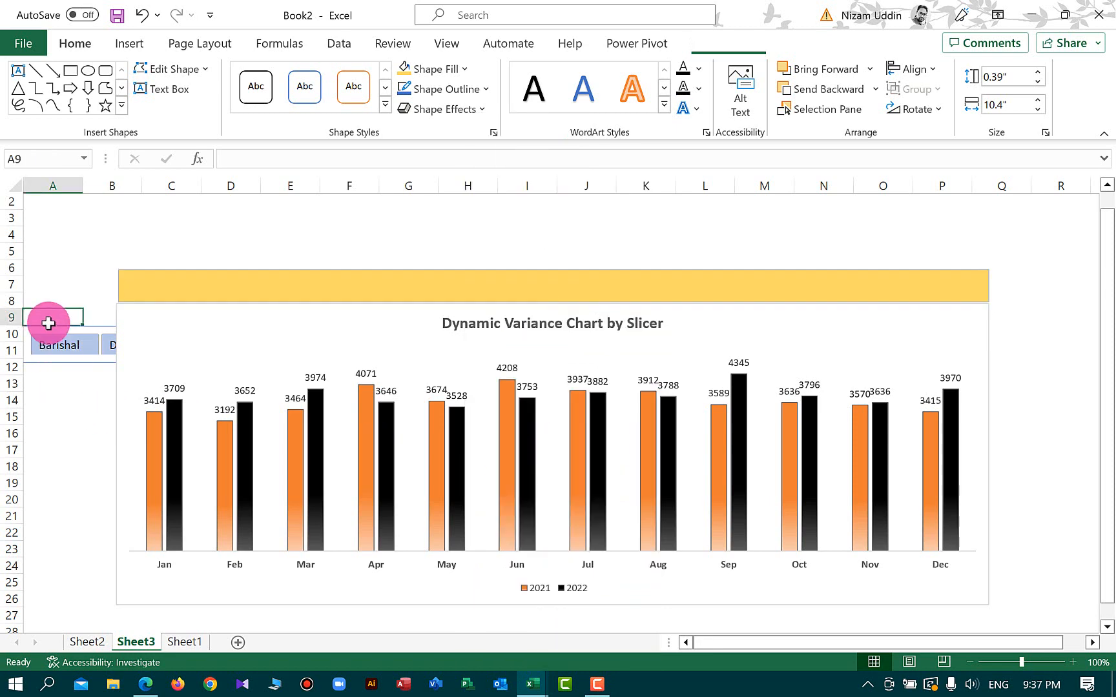
Move the slicer onto the gold text box band above the chart
click(45, 326)
drag(46, 326, 456, 274)
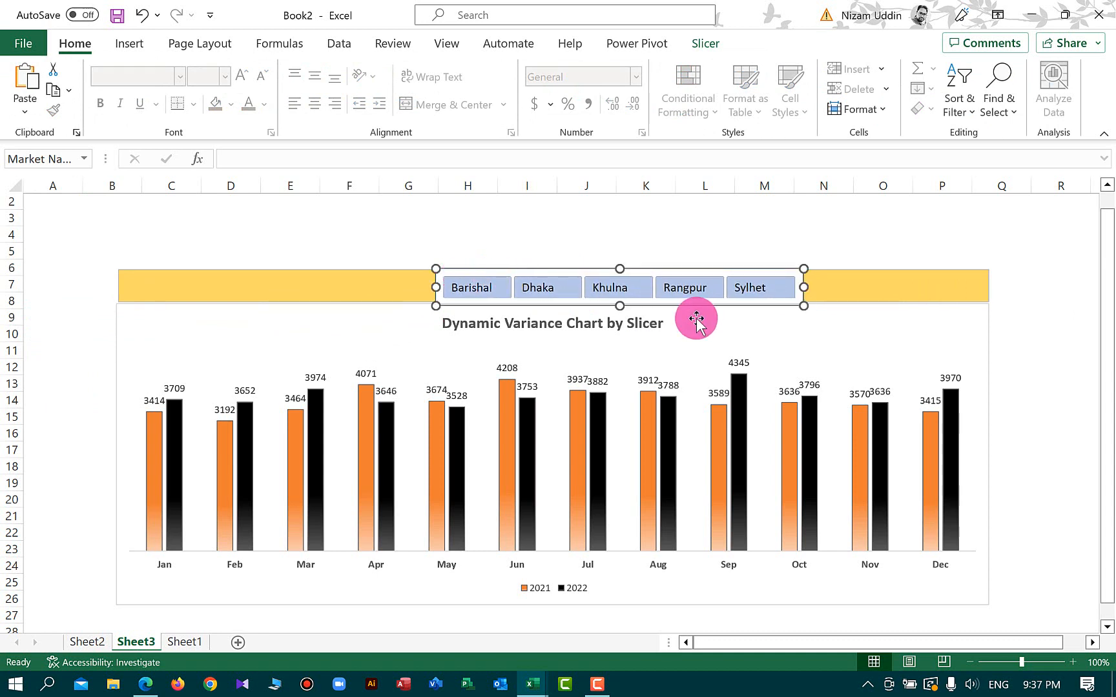
drag(622, 305, 607, 272)
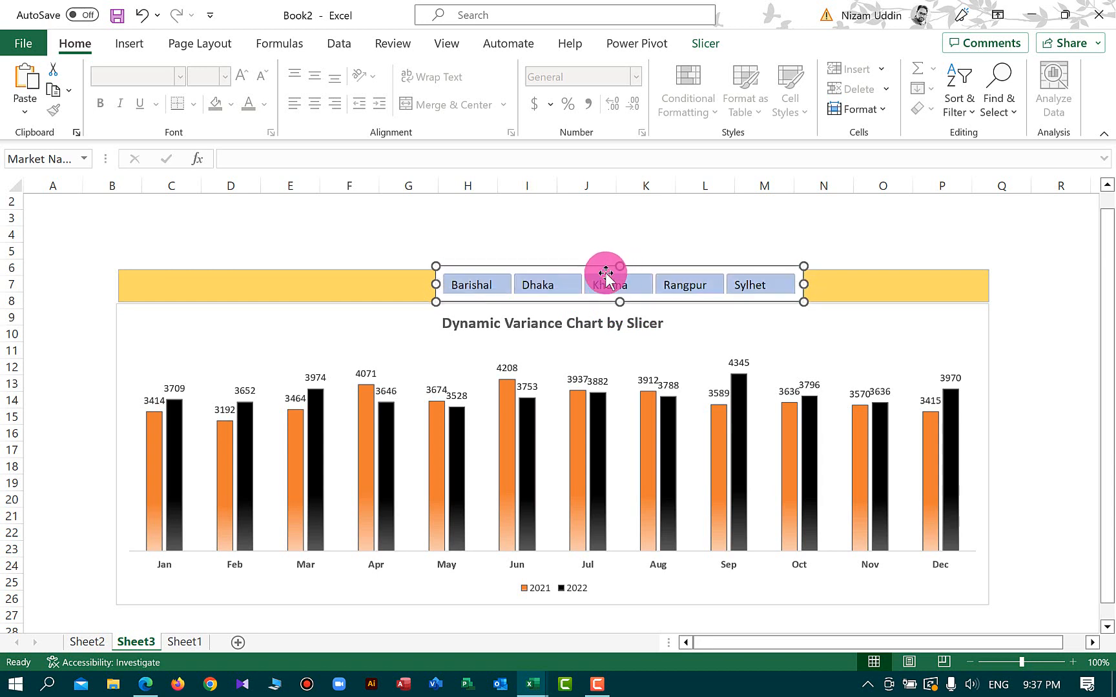
Enlarge the gold text box slightly upward from its top-left corner
click(345, 284)
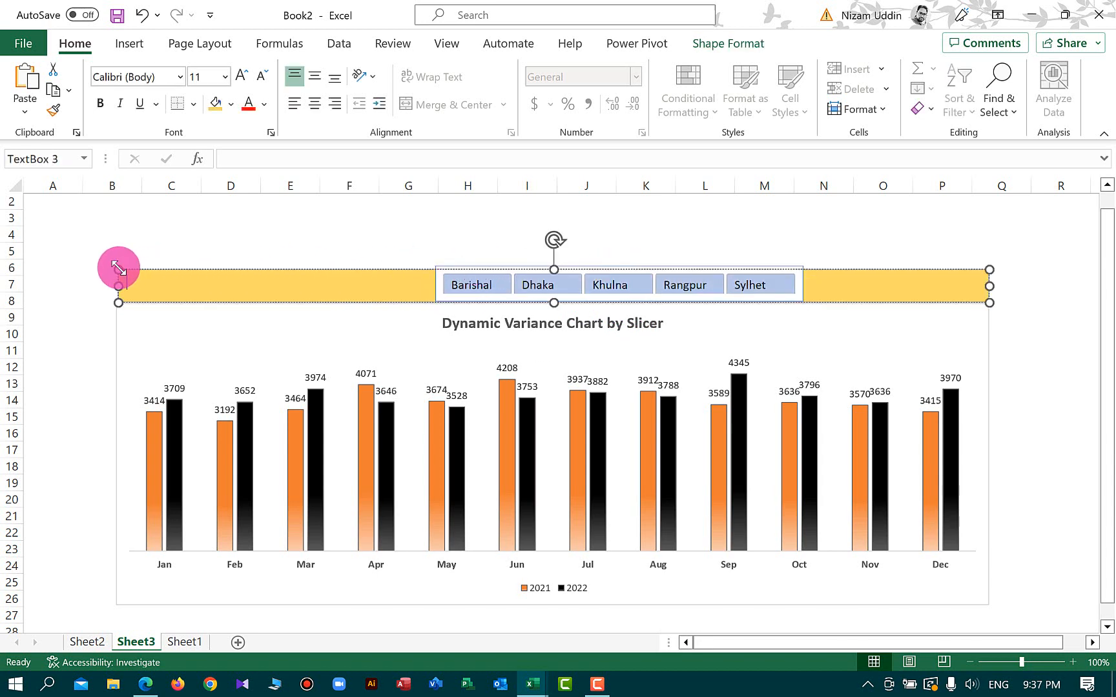
drag(118, 269, 117, 260)
Shift the slicer left and widen it on both sides to center it within the gold band
drag(701, 271, 664, 268)
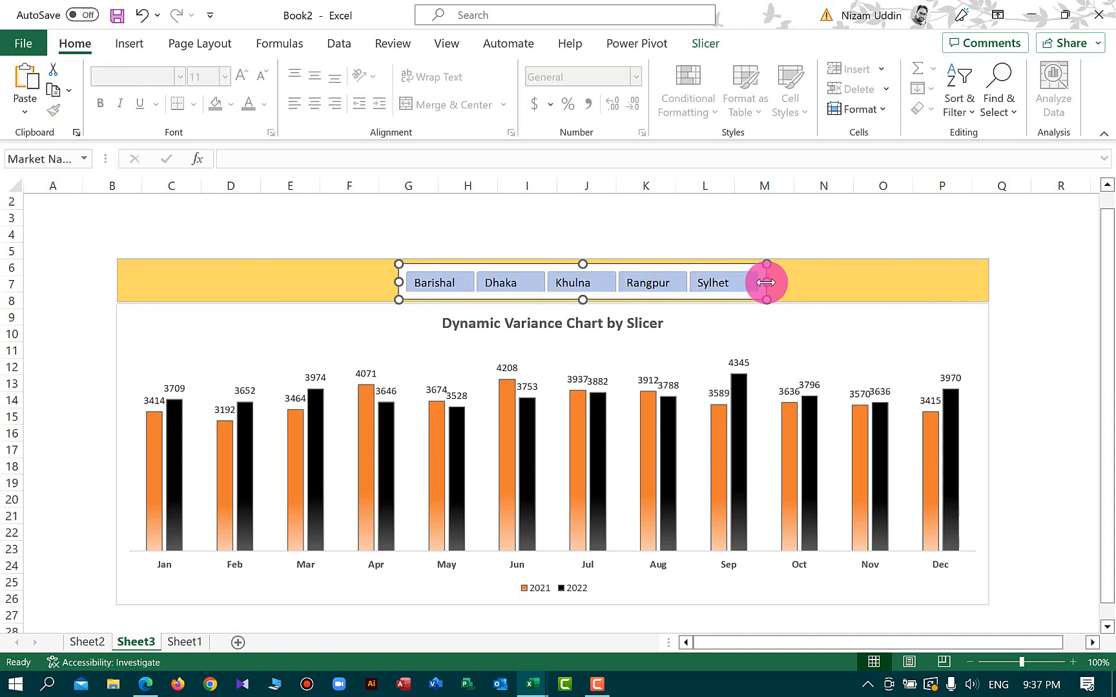
drag(766, 282, 826, 282)
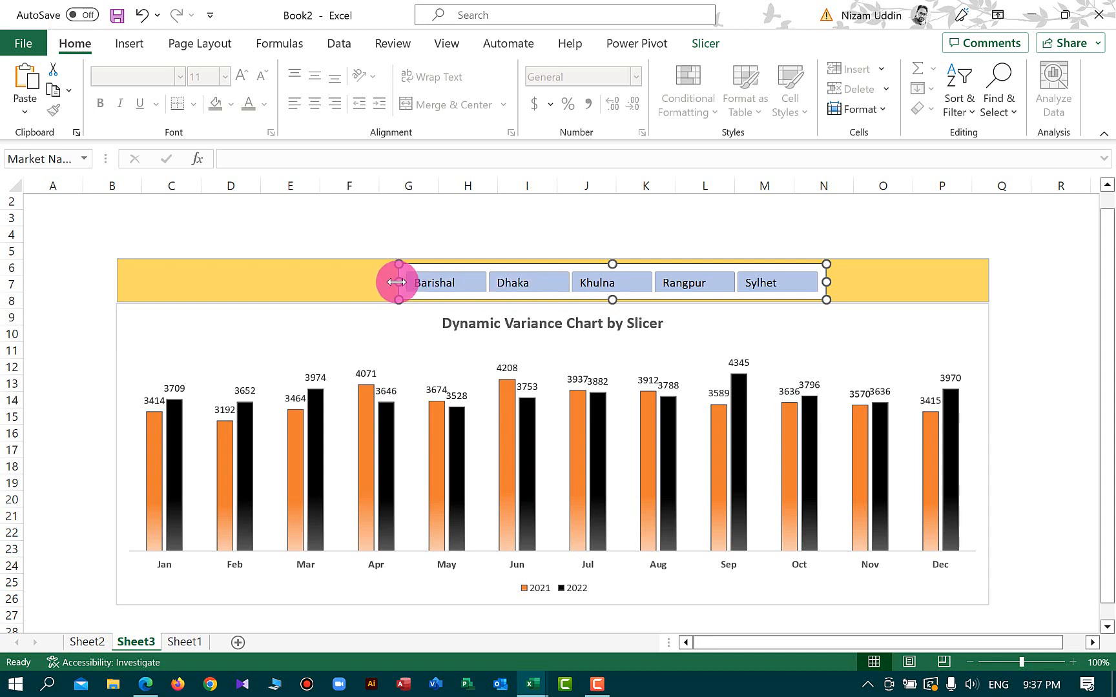
drag(398, 282, 341, 282)
Start creating a new custom slicer style for the selected slicer
click(914, 288)
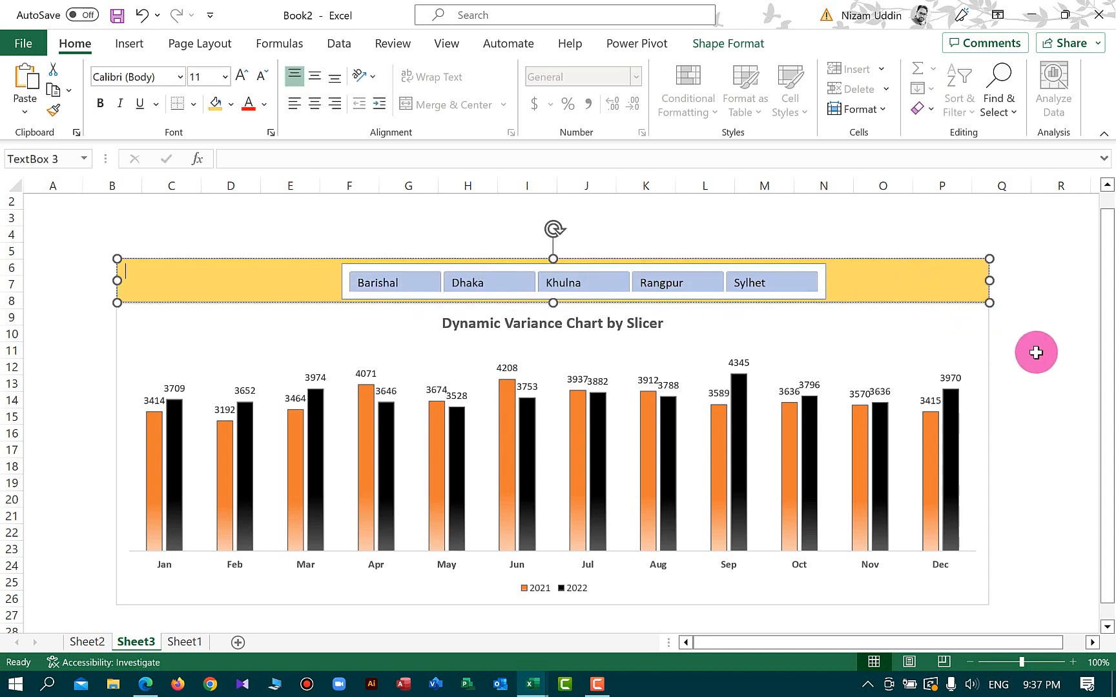
click(1039, 367)
click(823, 269)
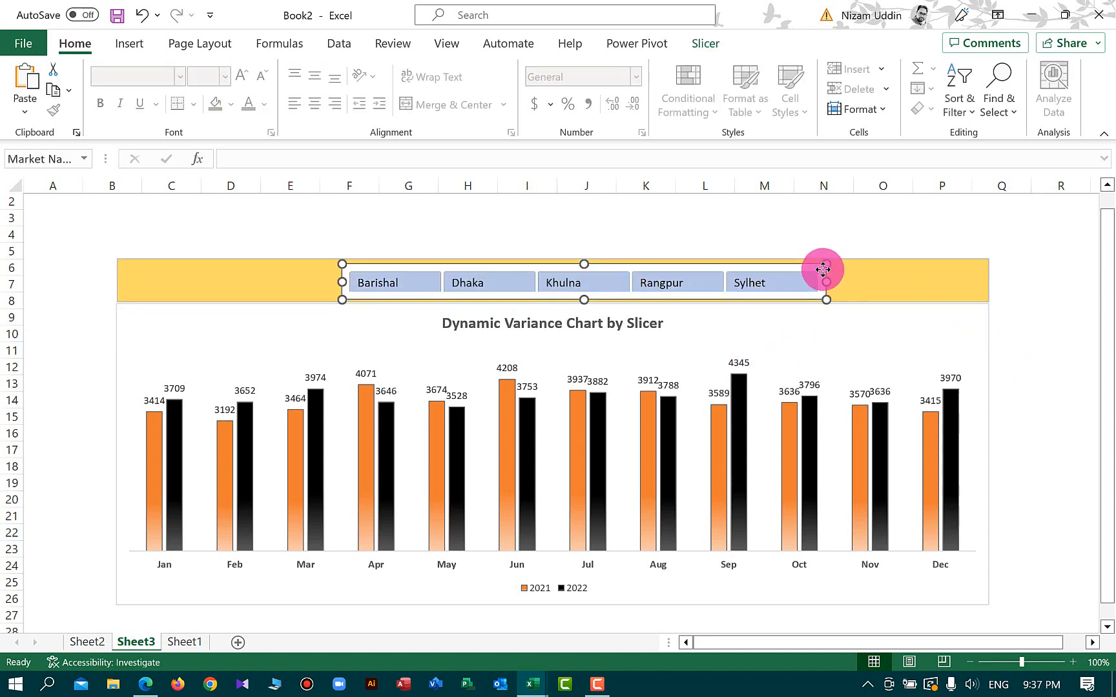
click(717, 43)
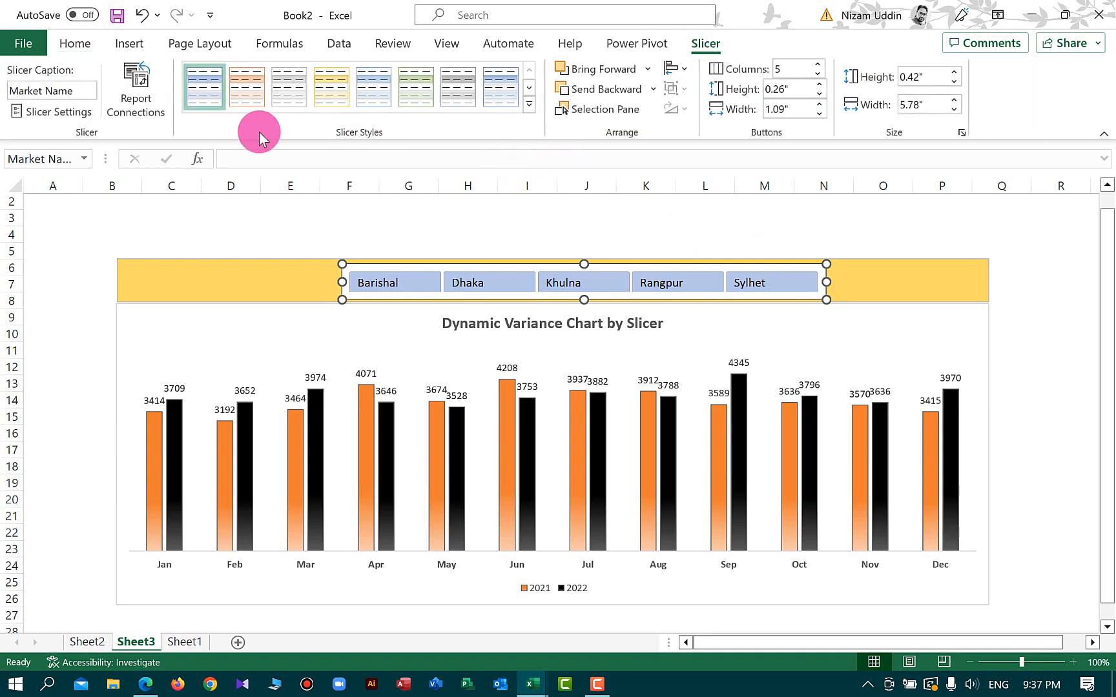
click(529, 105)
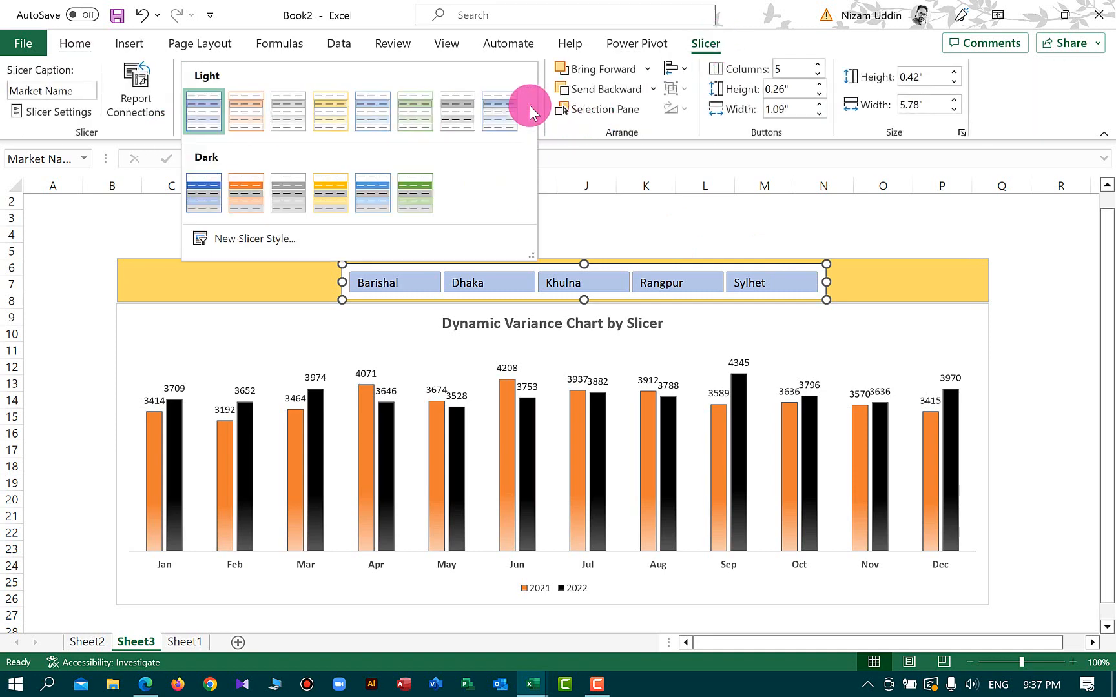
click(226, 238)
drag(509, 290, 594, 342)
click(392, 410)
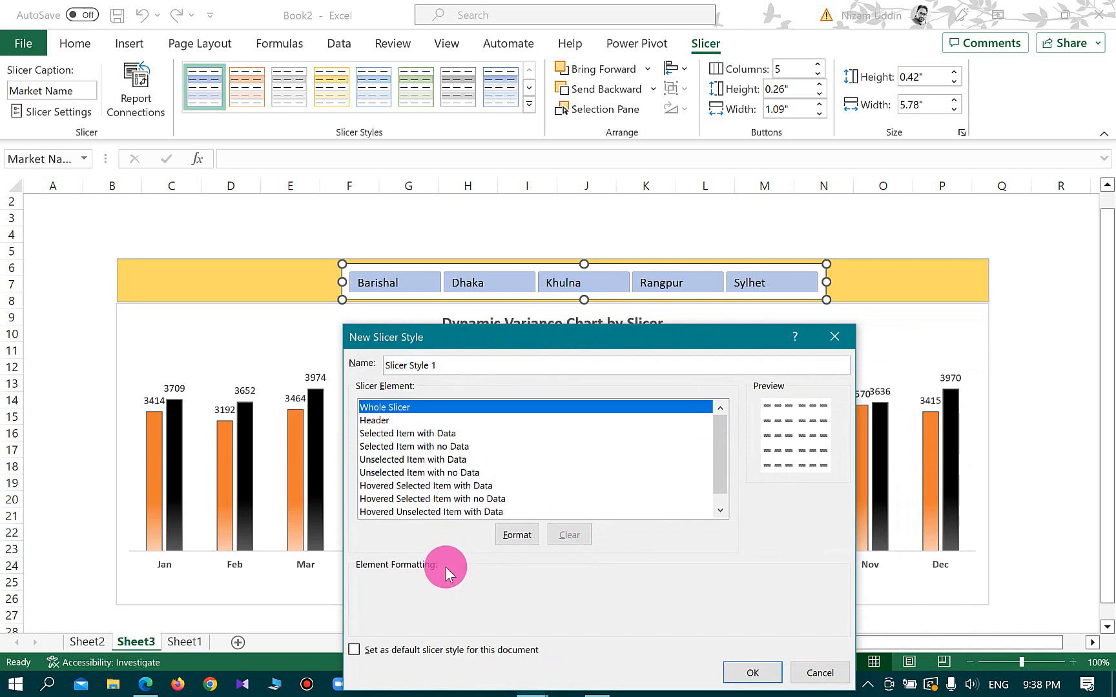
Give the Whole Slicer element a light gold background fill
click(510, 543)
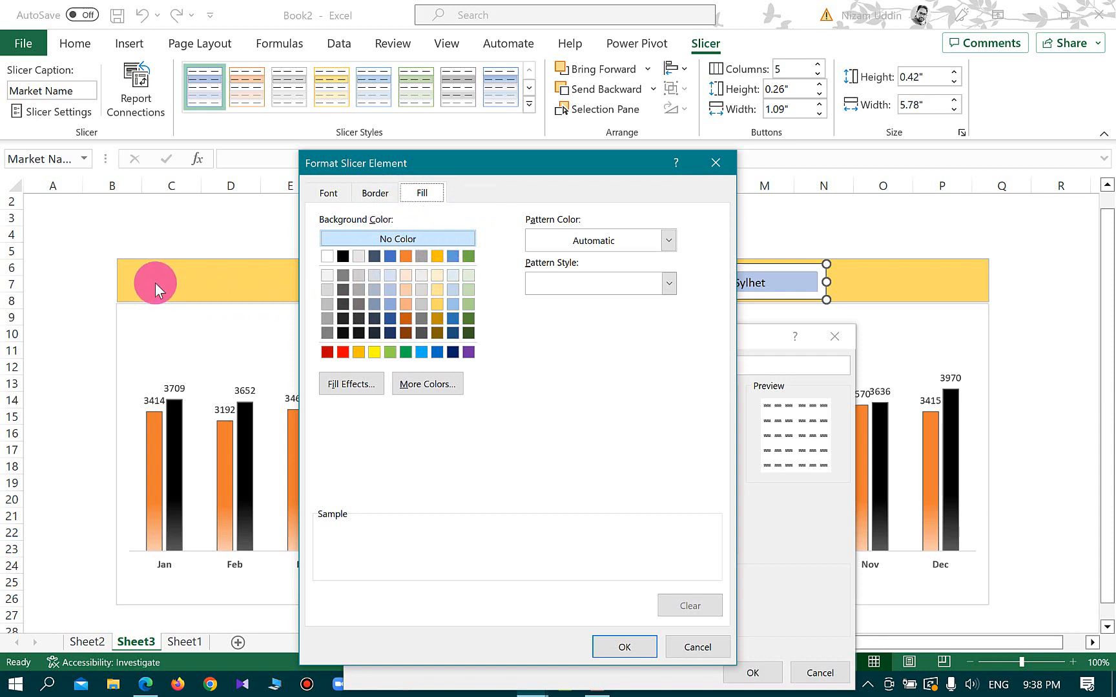
click(436, 301)
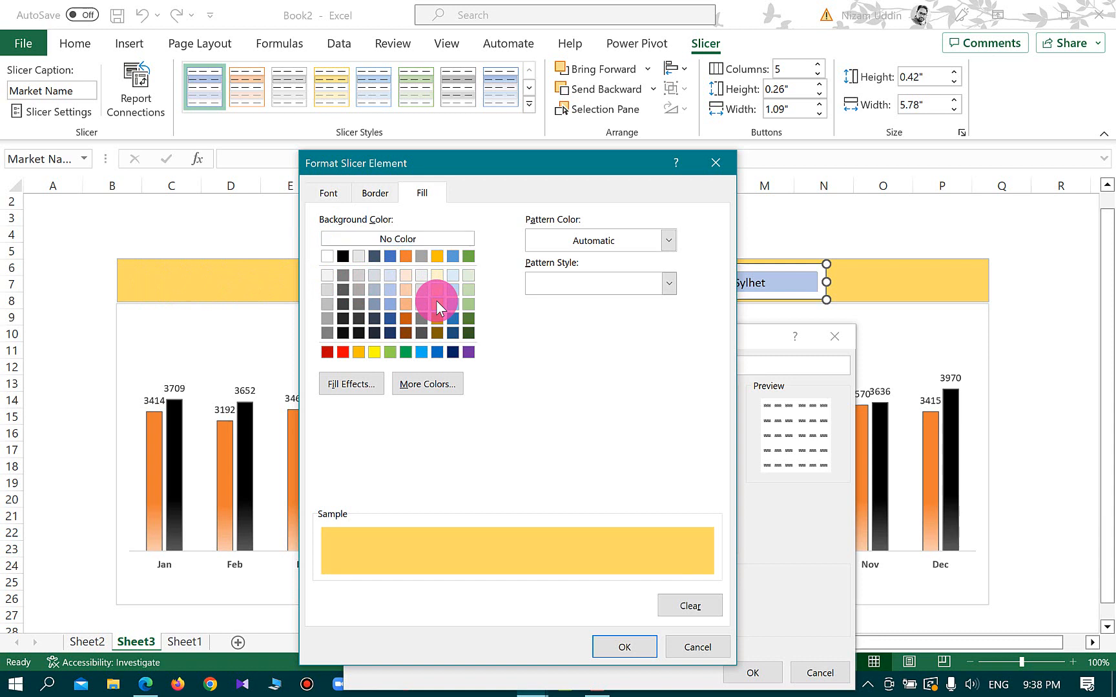
click(373, 195)
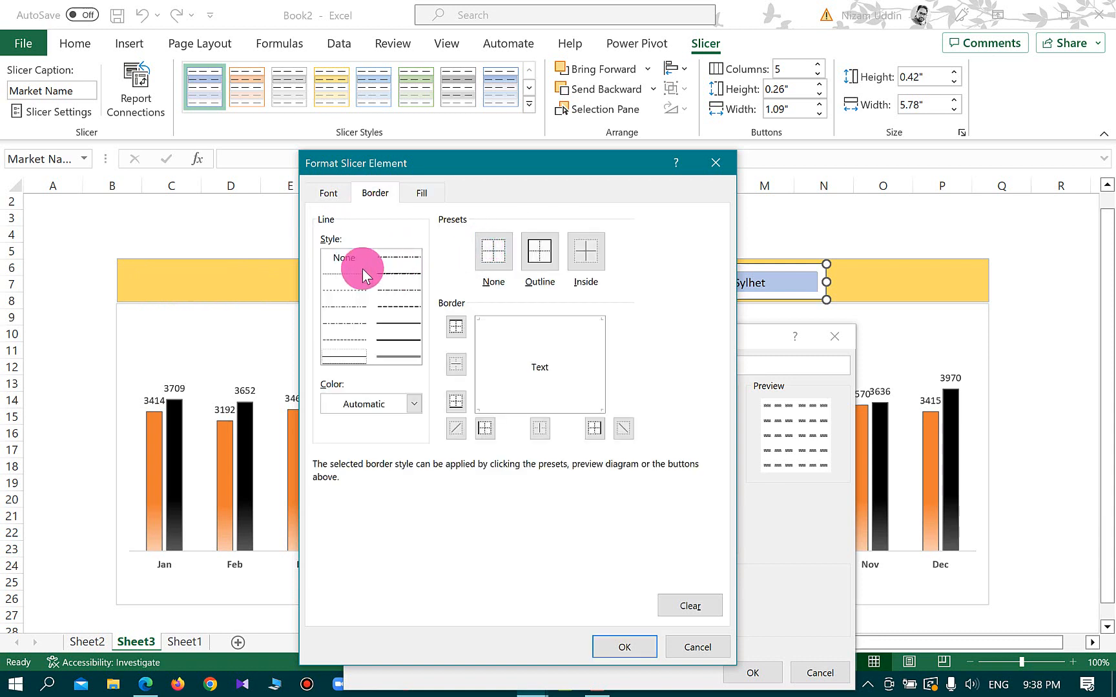
click(327, 192)
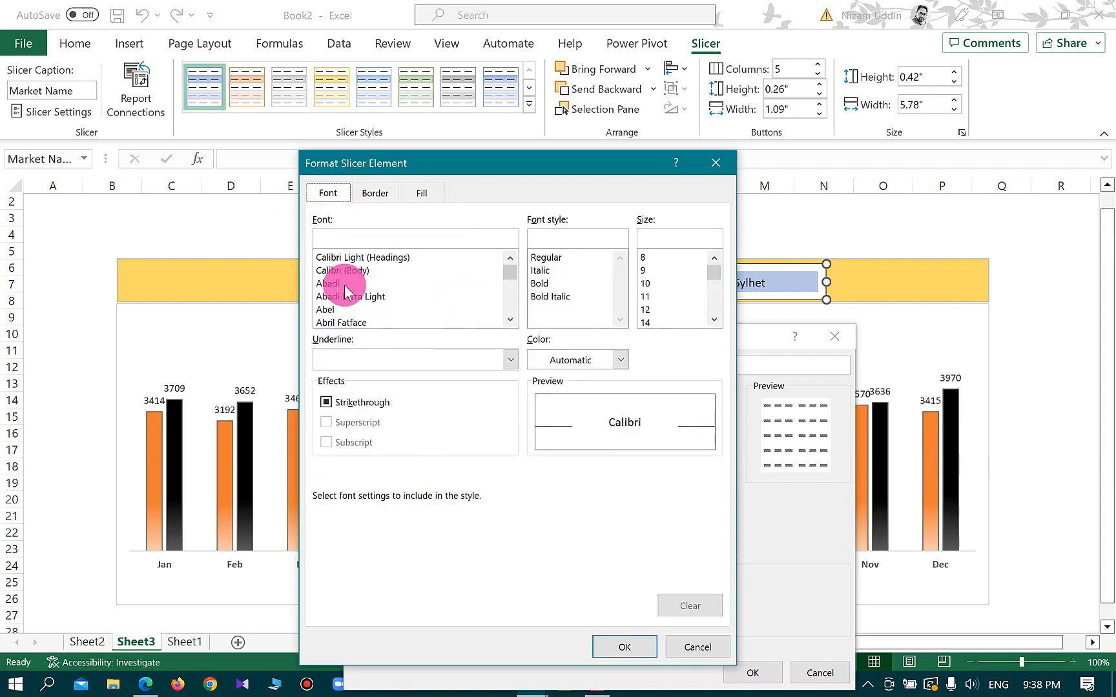
drag(505, 321, 508, 321)
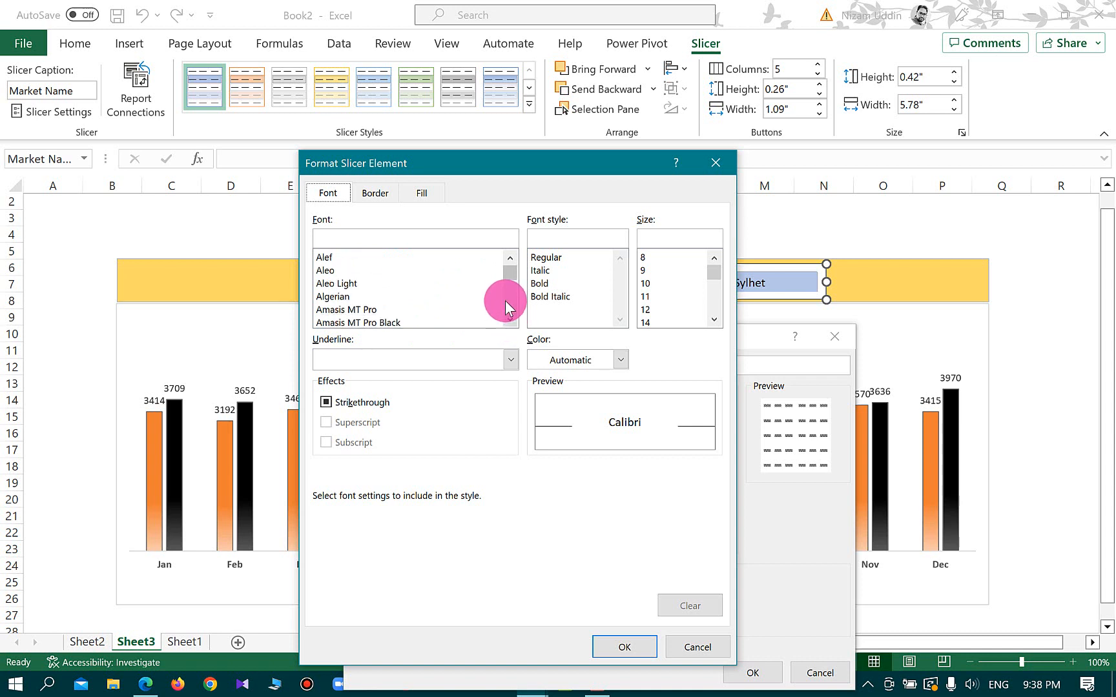
drag(509, 276, 519, 231)
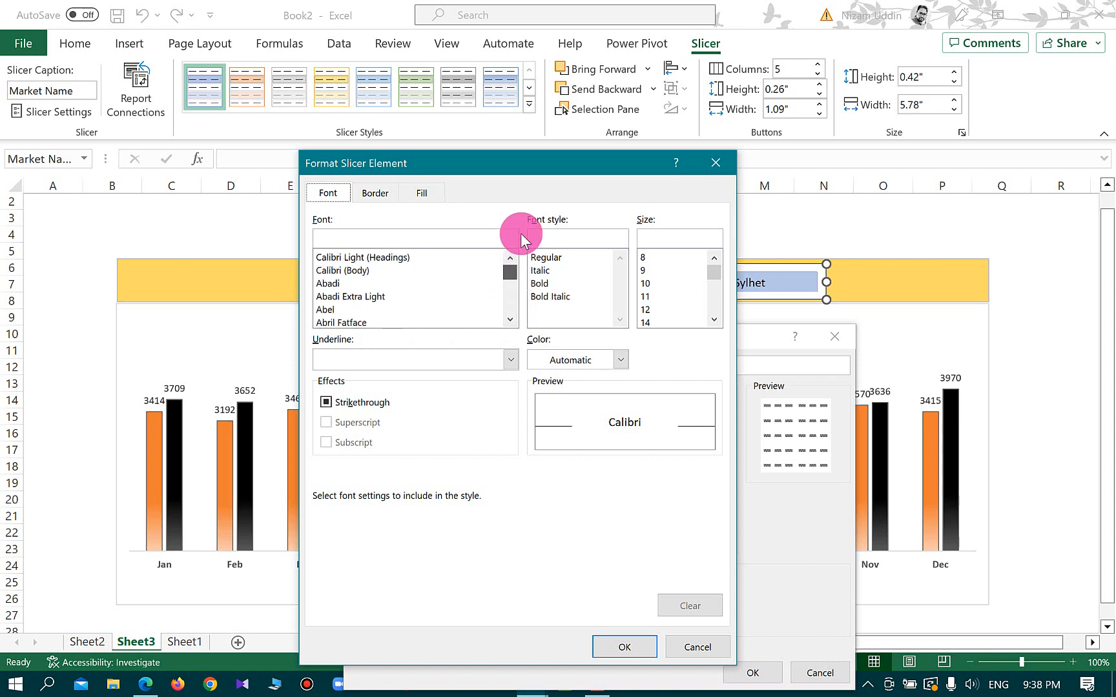
click(633, 653)
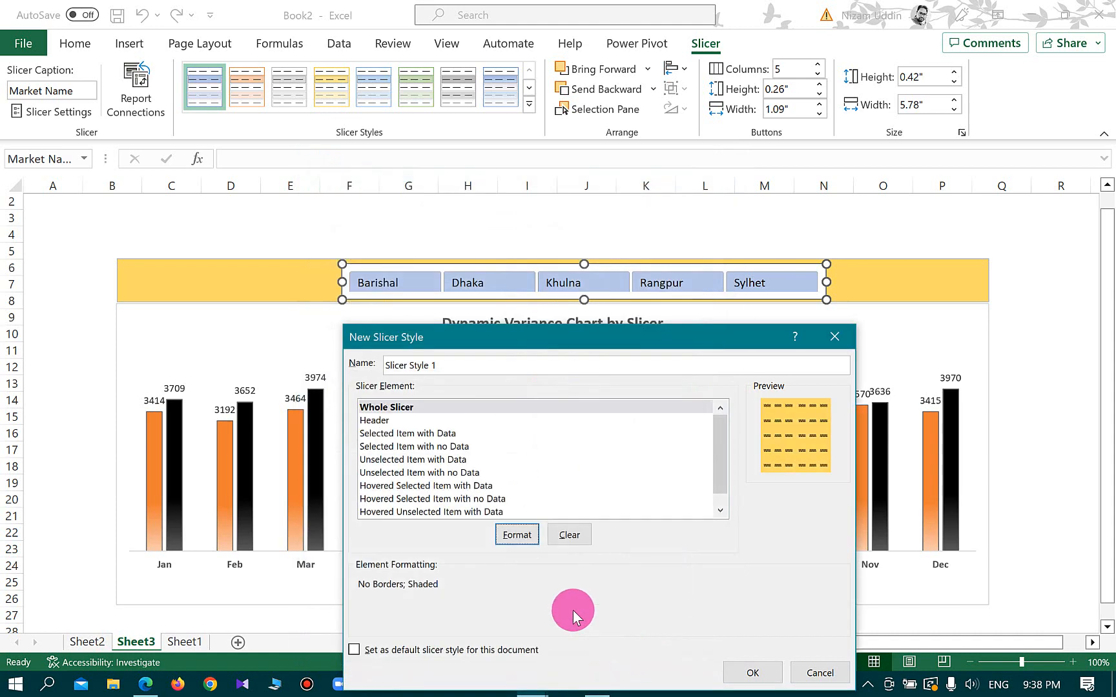
Format the Selected Item with Data element of the new slicer style with a 12 pt bold font
click(390, 433)
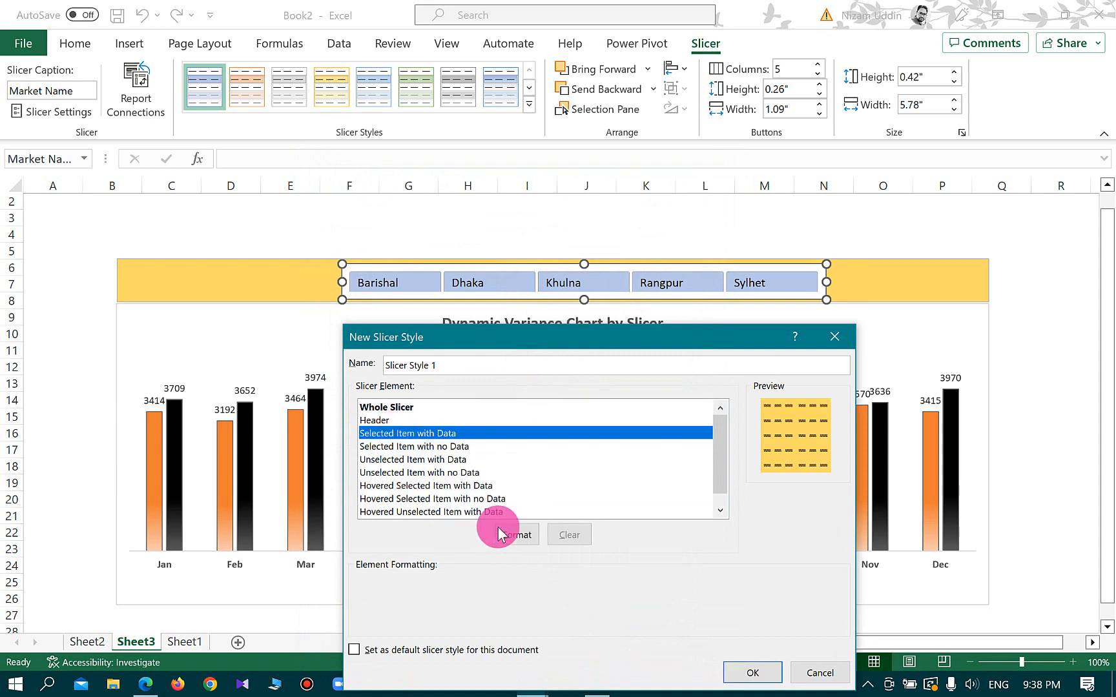
click(517, 541)
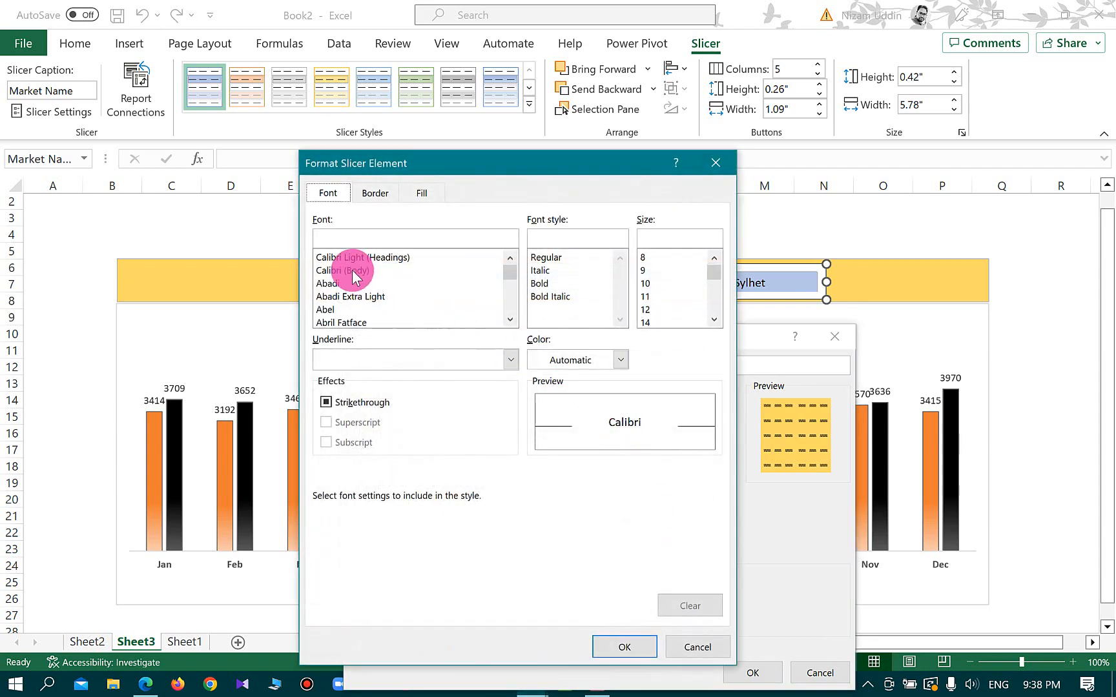
click(651, 309)
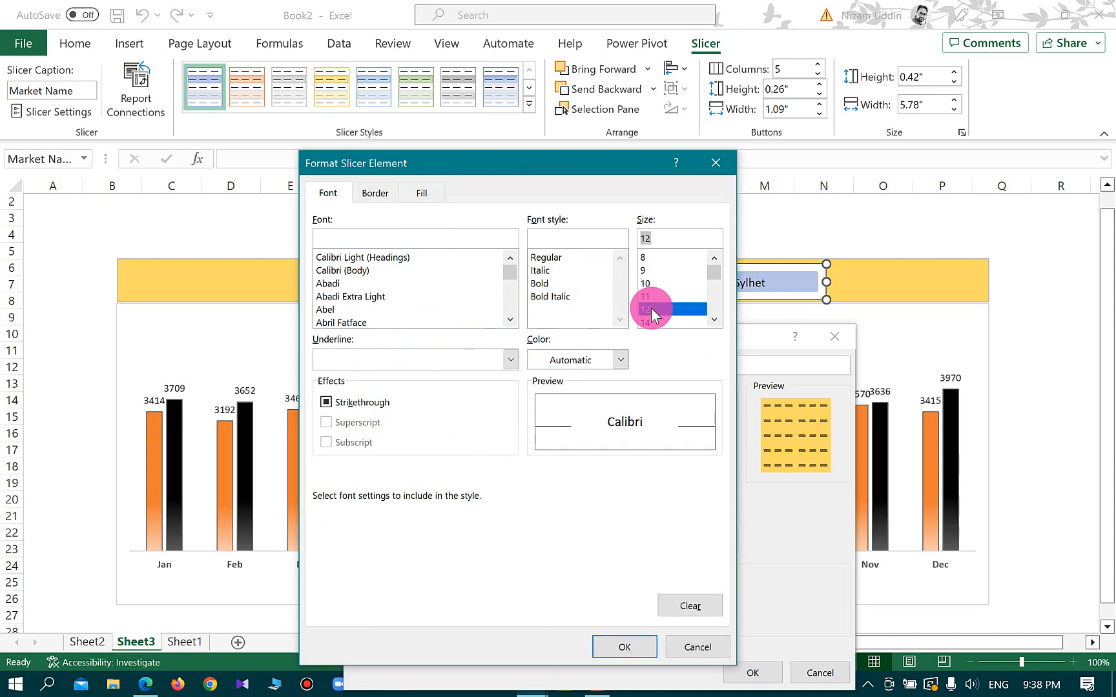
click(542, 284)
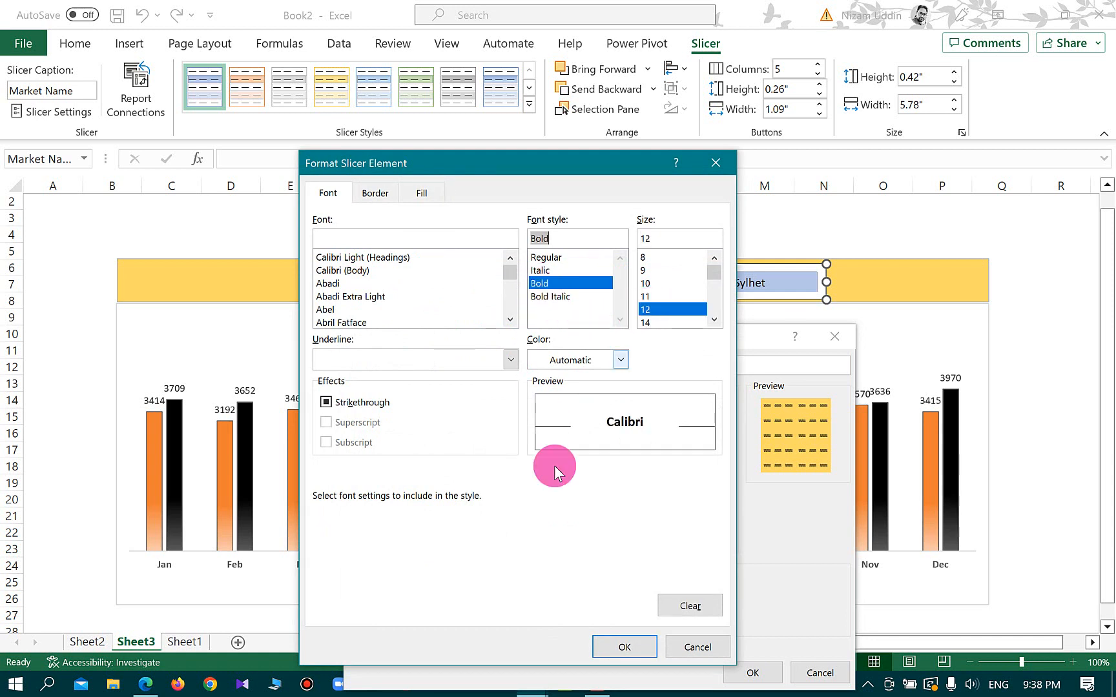
click(622, 647)
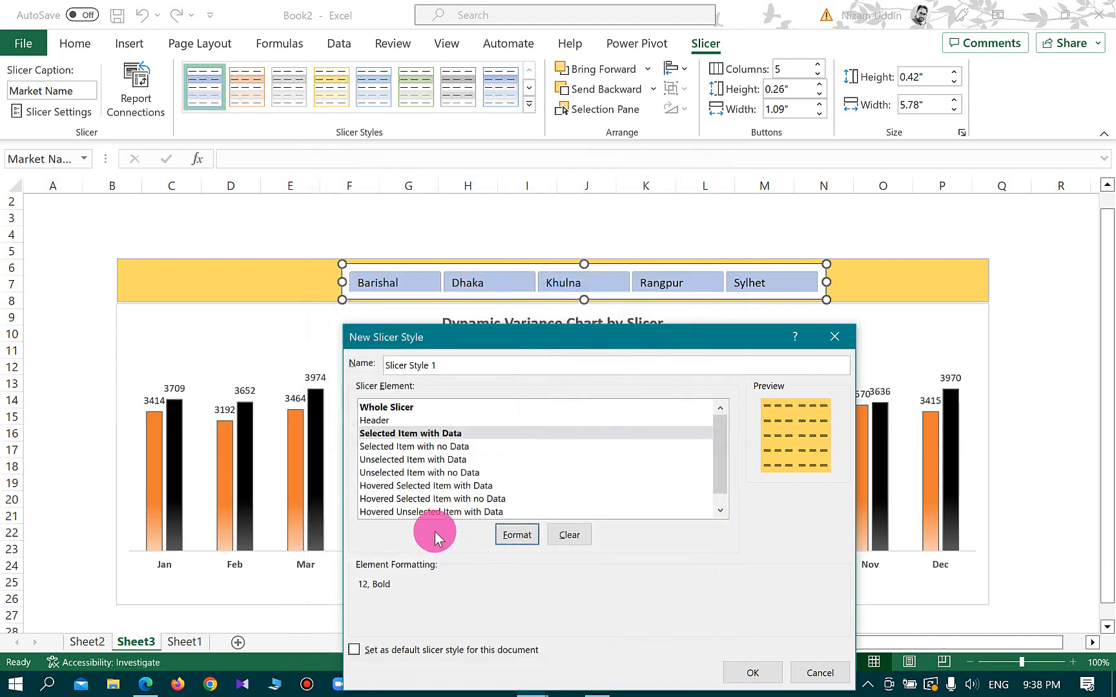
Set the Unselected Item with Data element's font size to 10 and save the new slicer style
click(414, 460)
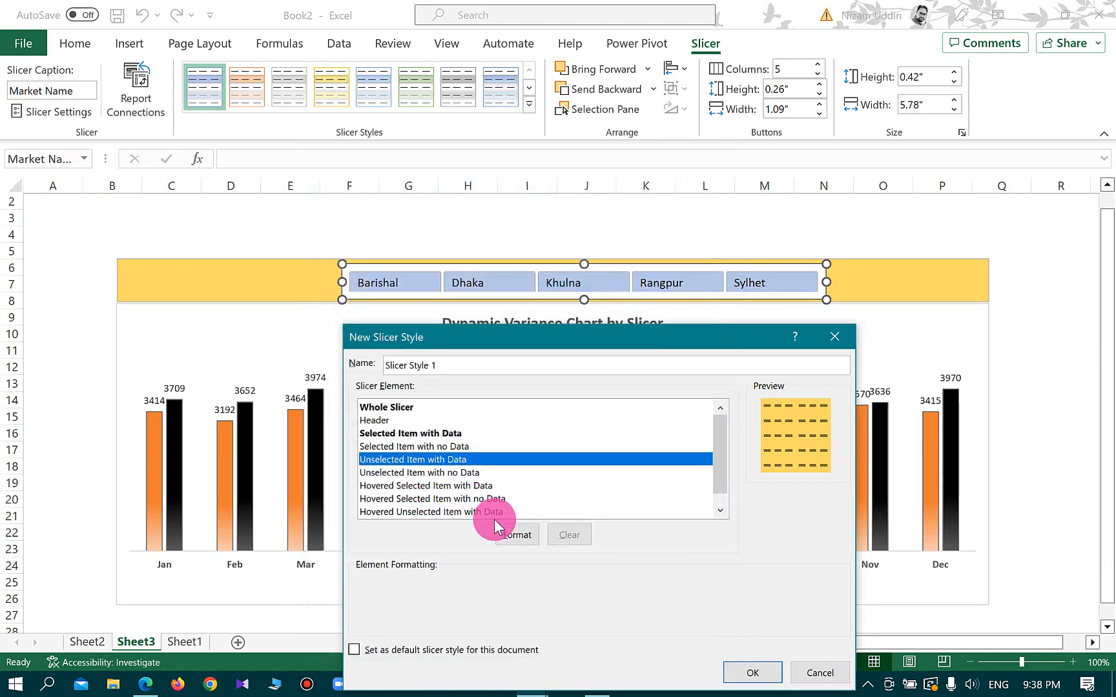
click(517, 535)
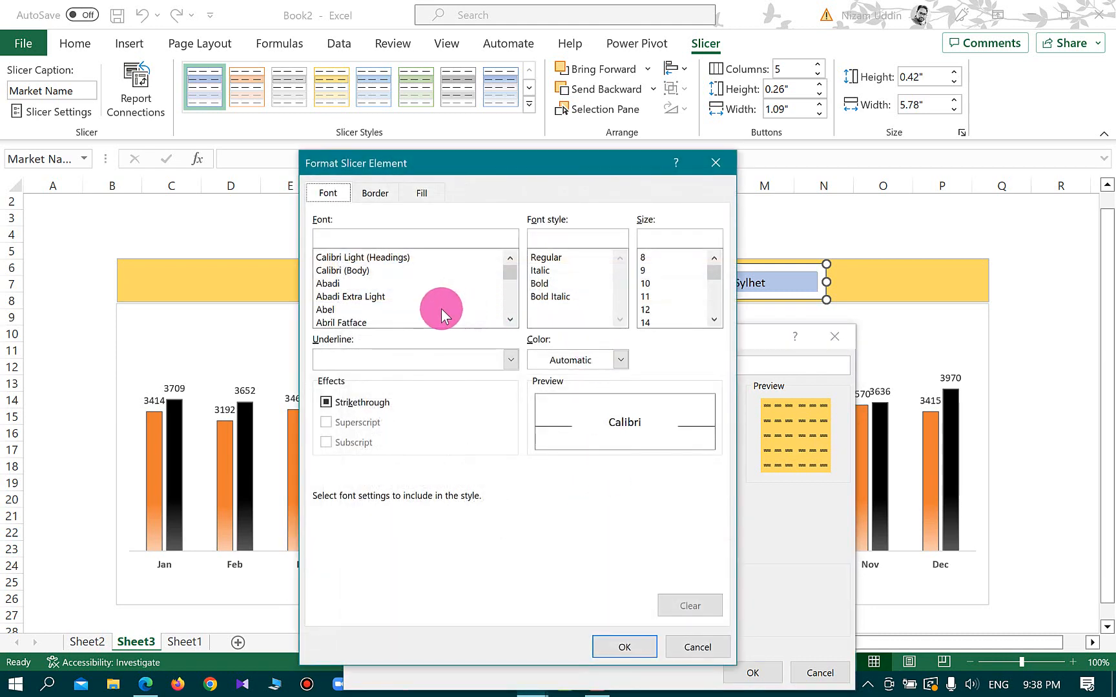
click(648, 284)
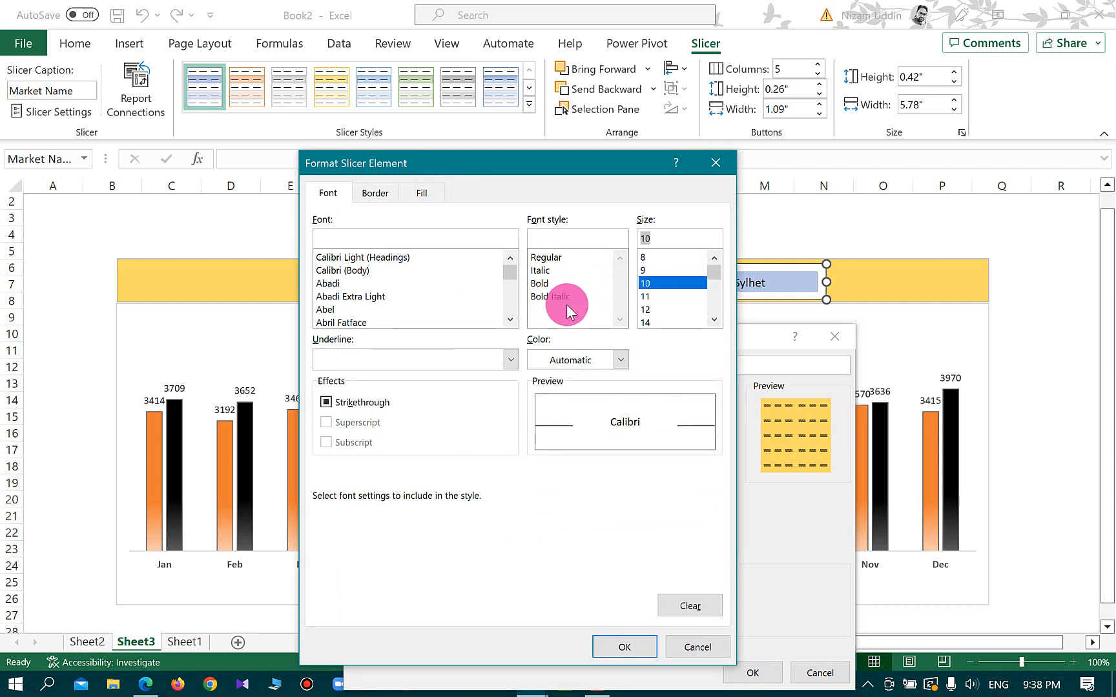
click(611, 629)
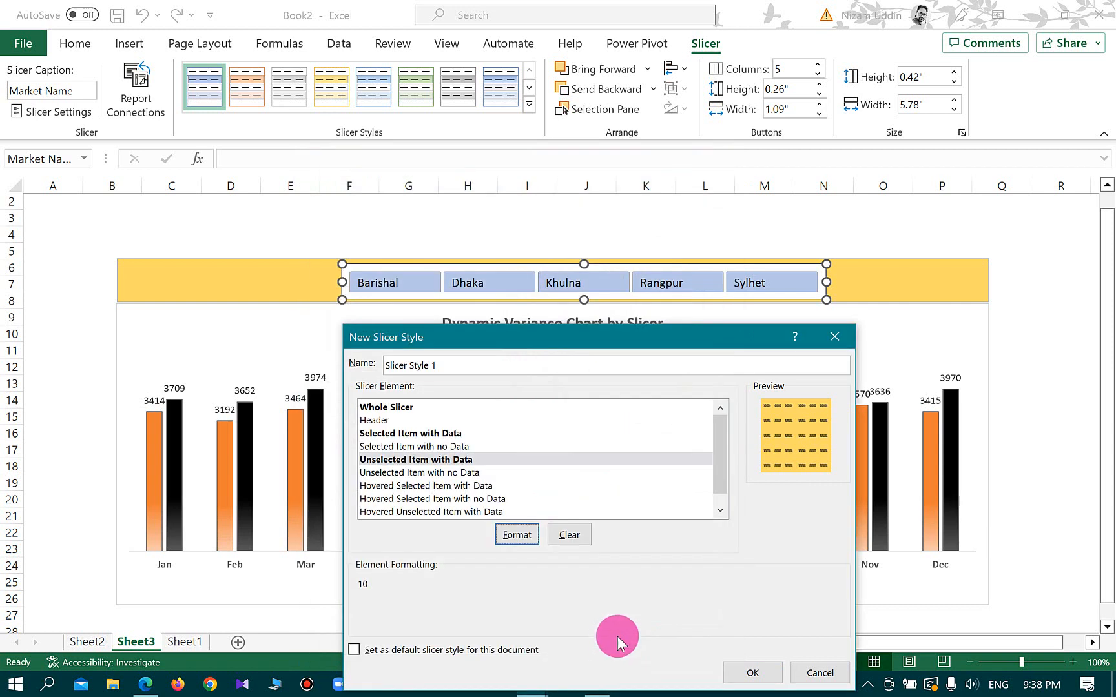
click(753, 675)
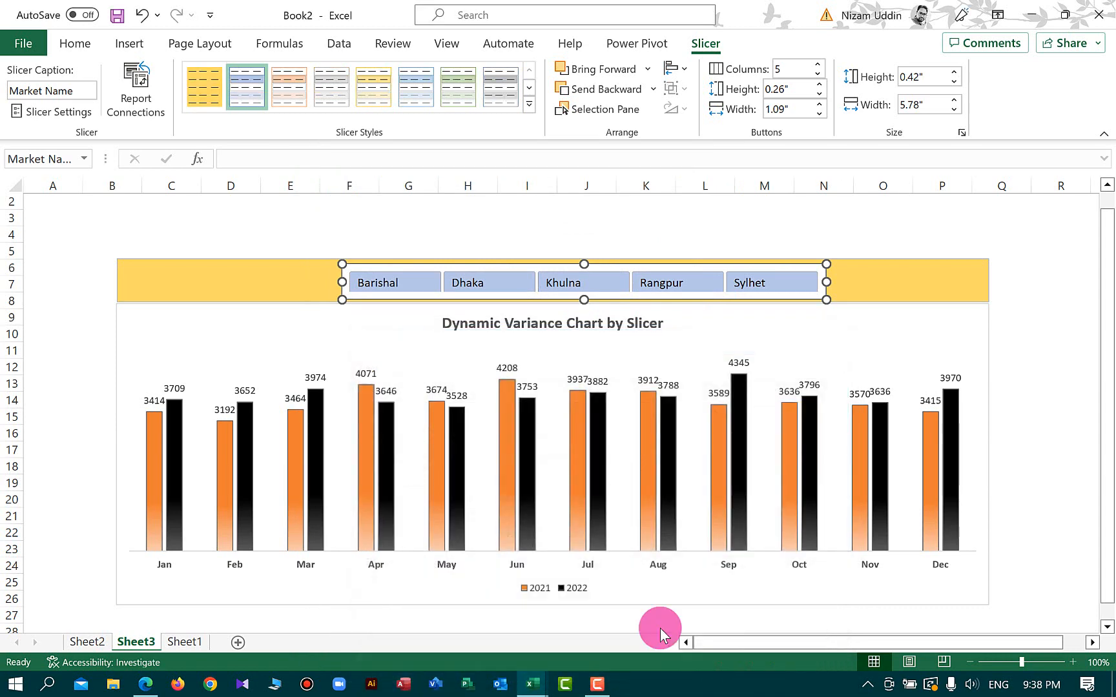
Apply the custom Slicer Style 1 to the market slicer and deselect it
click(209, 95)
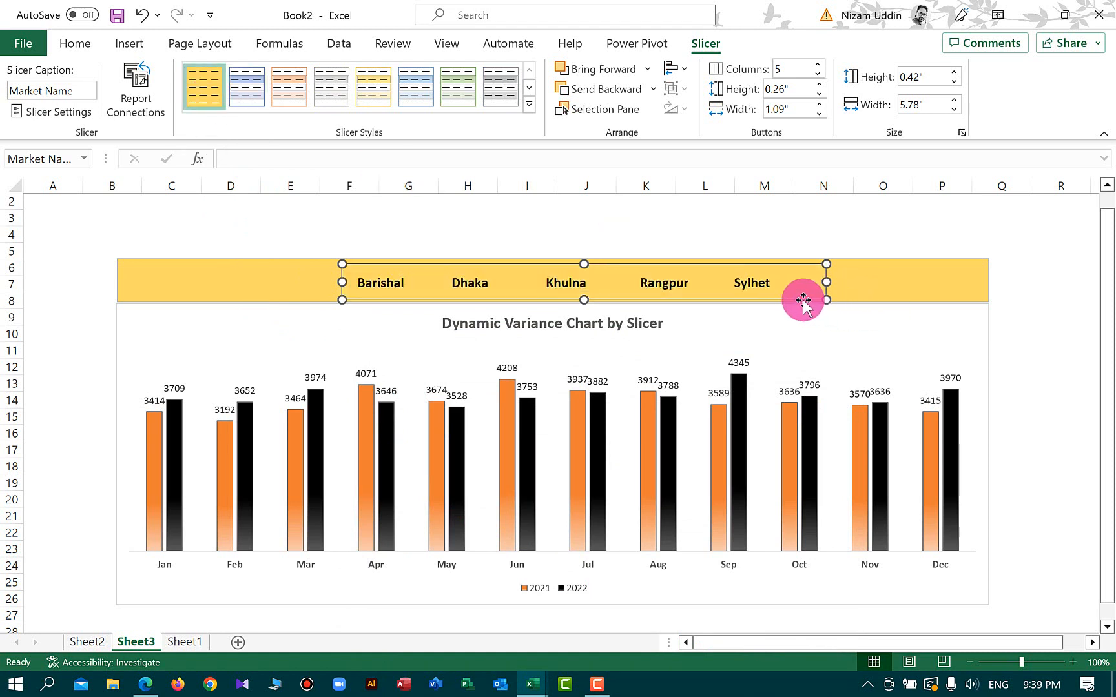
click(1034, 311)
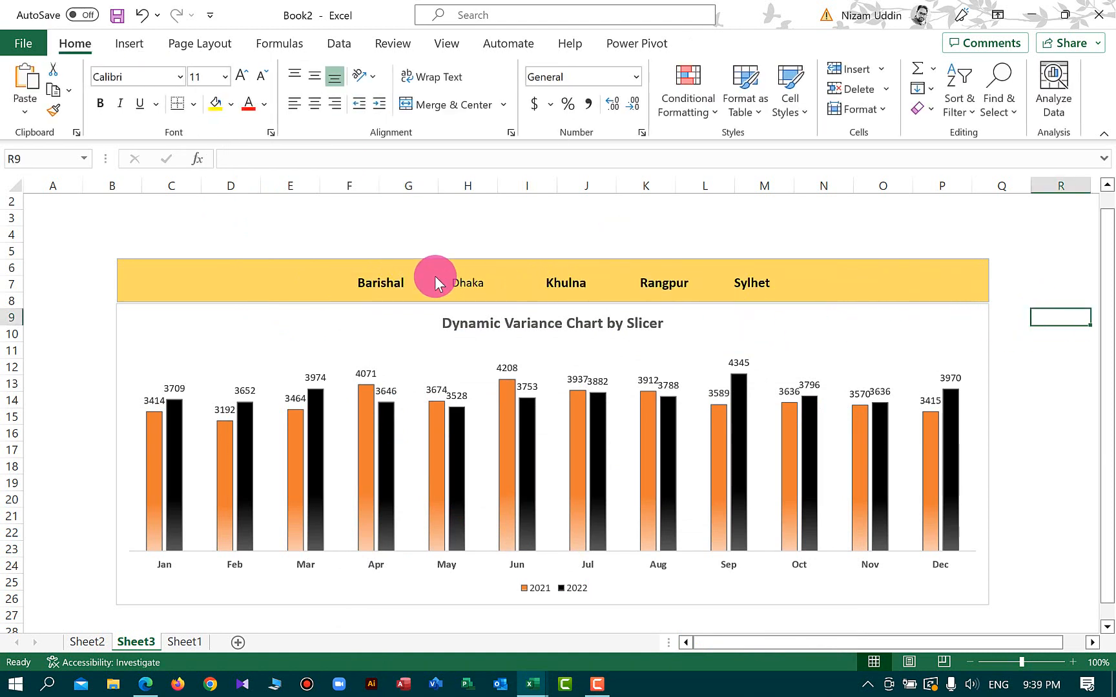
Test the slicer by selecting each market in turn and watching the chart update
click(334, 283)
click(391, 281)
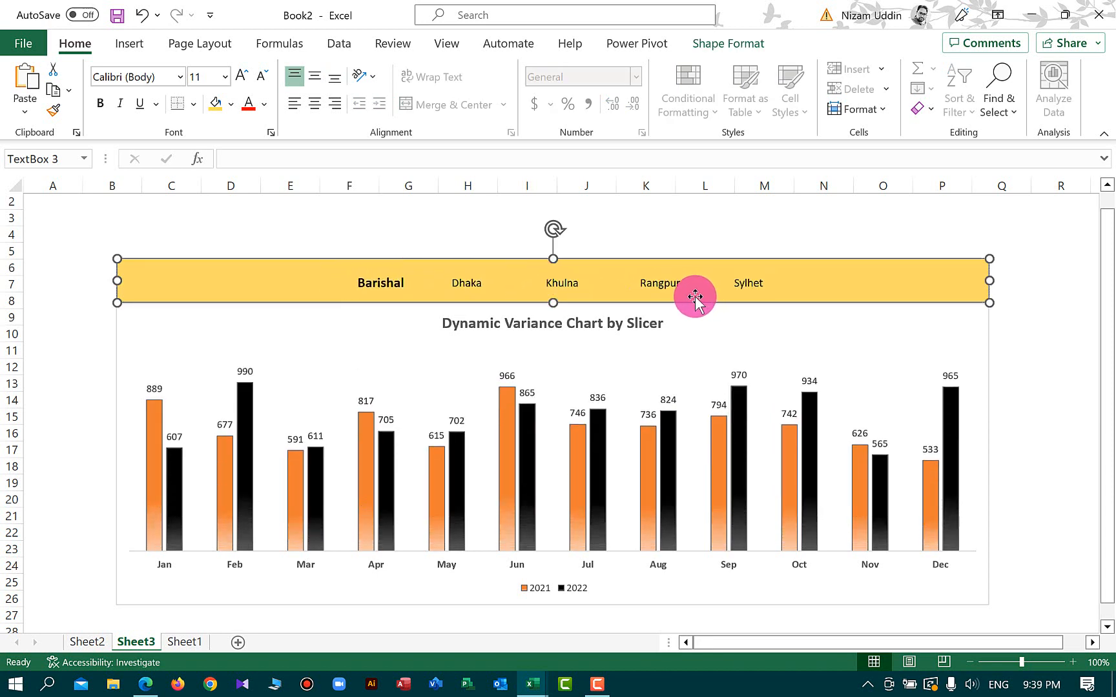
click(468, 282)
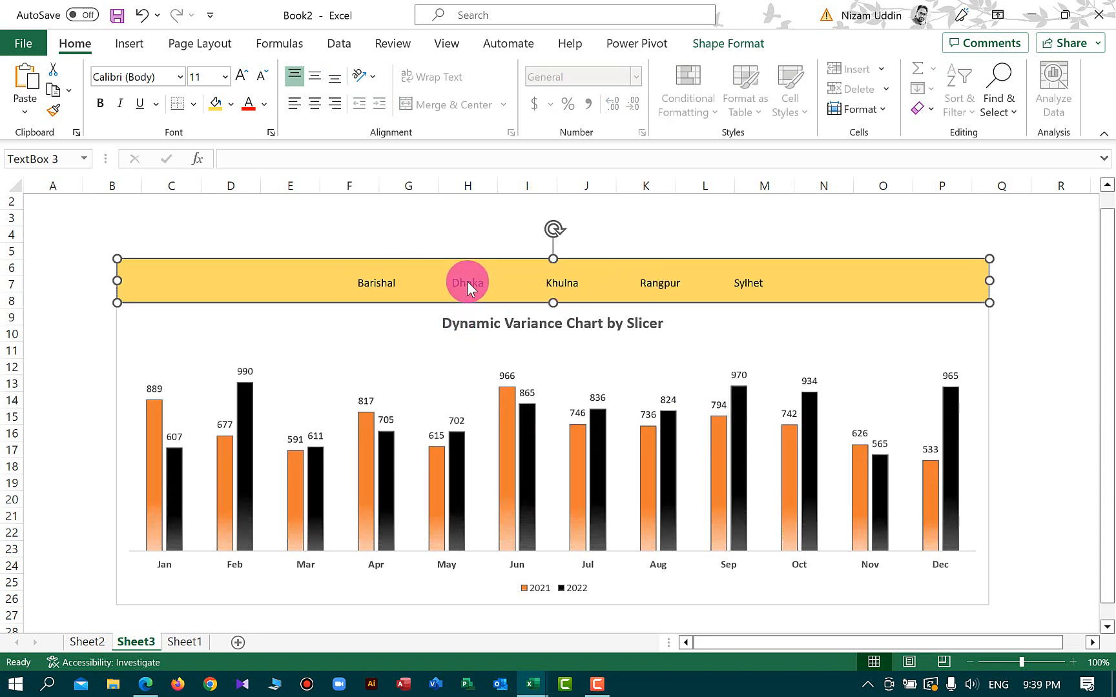
click(557, 285)
click(661, 283)
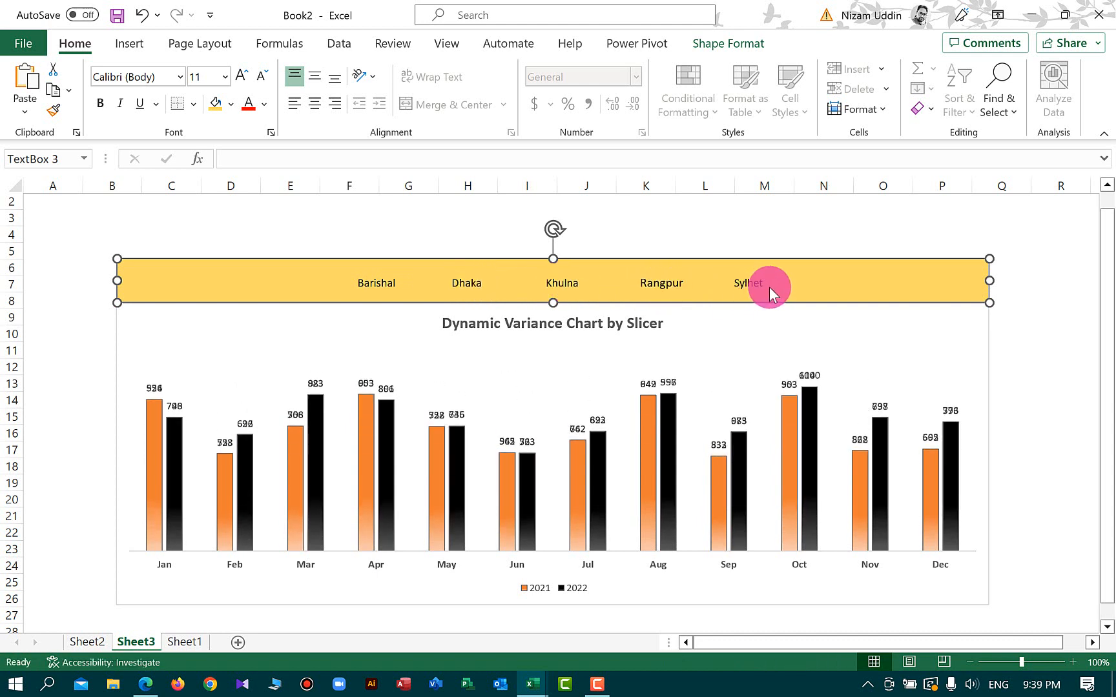
click(753, 277)
click(371, 289)
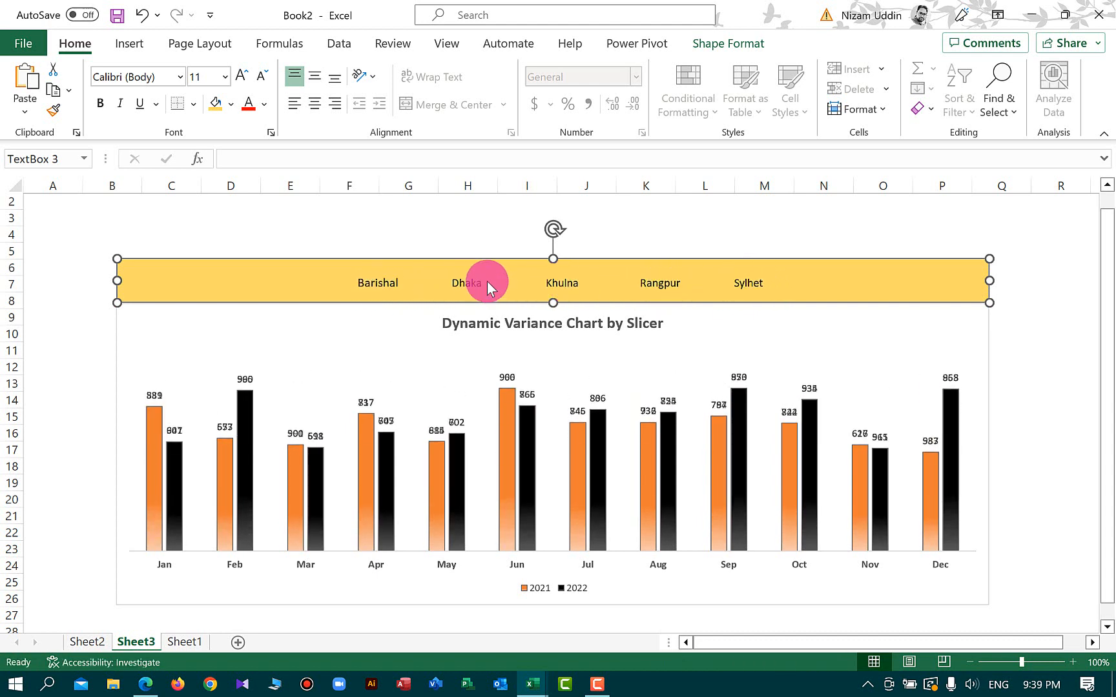
Open Slicer Style 1 for modification and close the dialog without changes
right_click(469, 273)
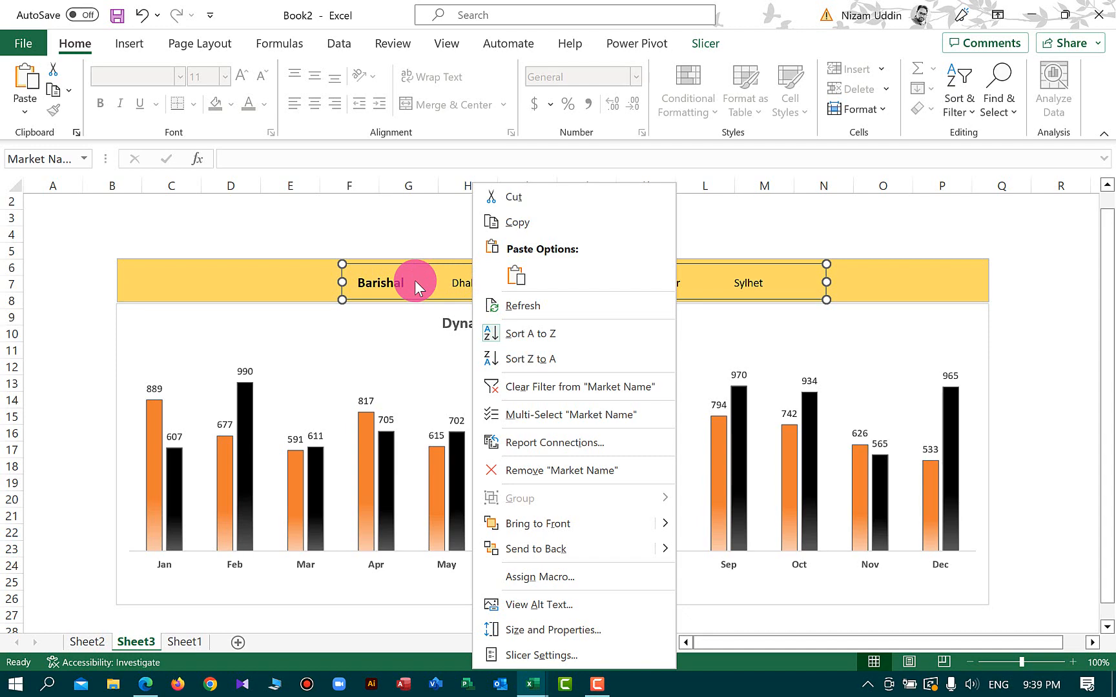
click(705, 43)
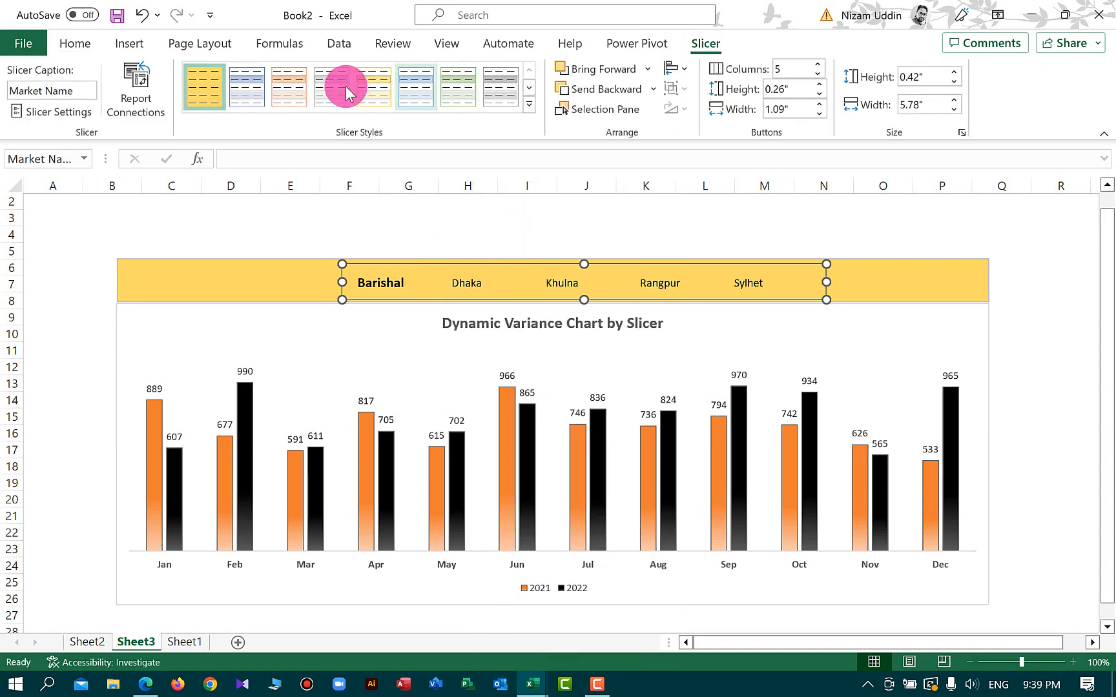
right_click(210, 86)
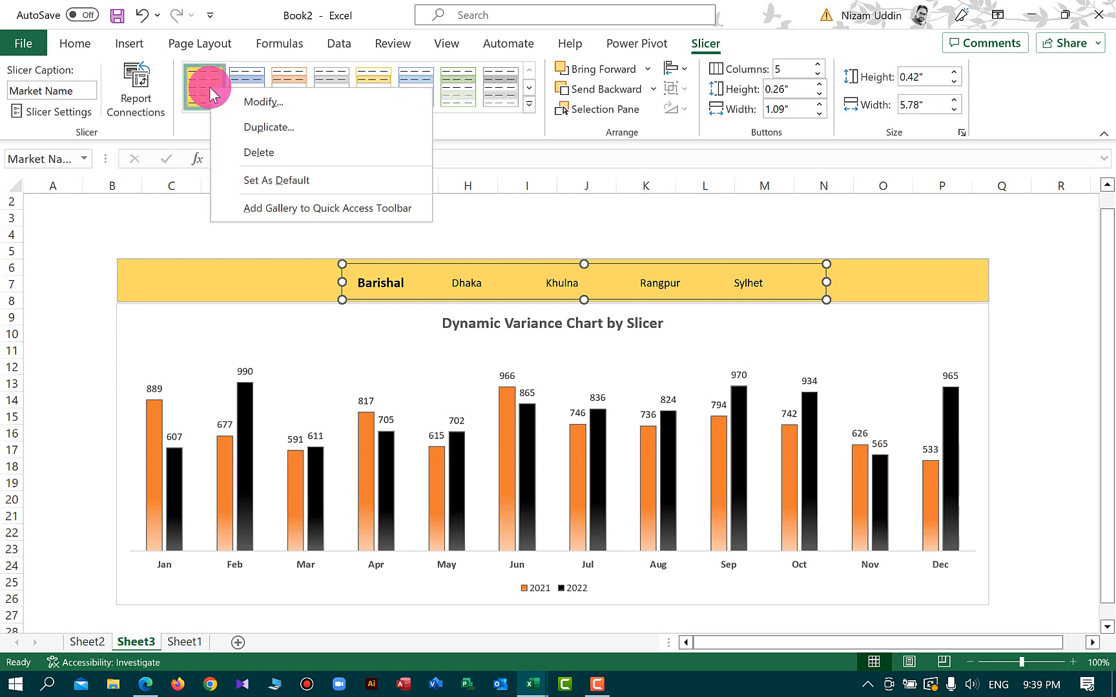
click(264, 102)
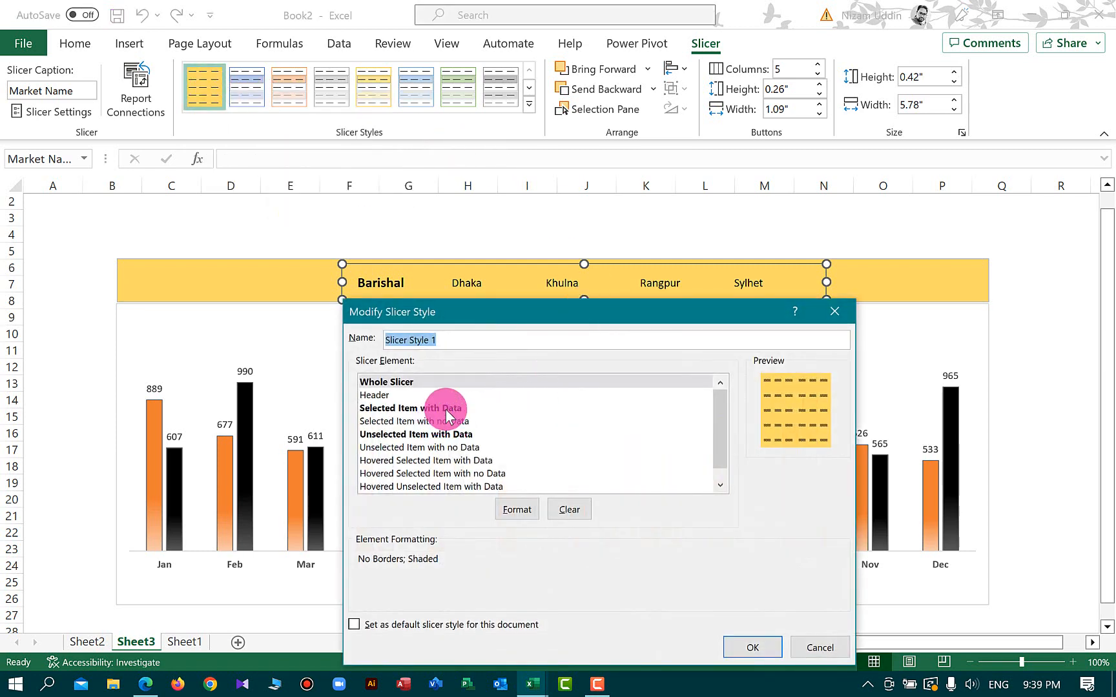
click(756, 648)
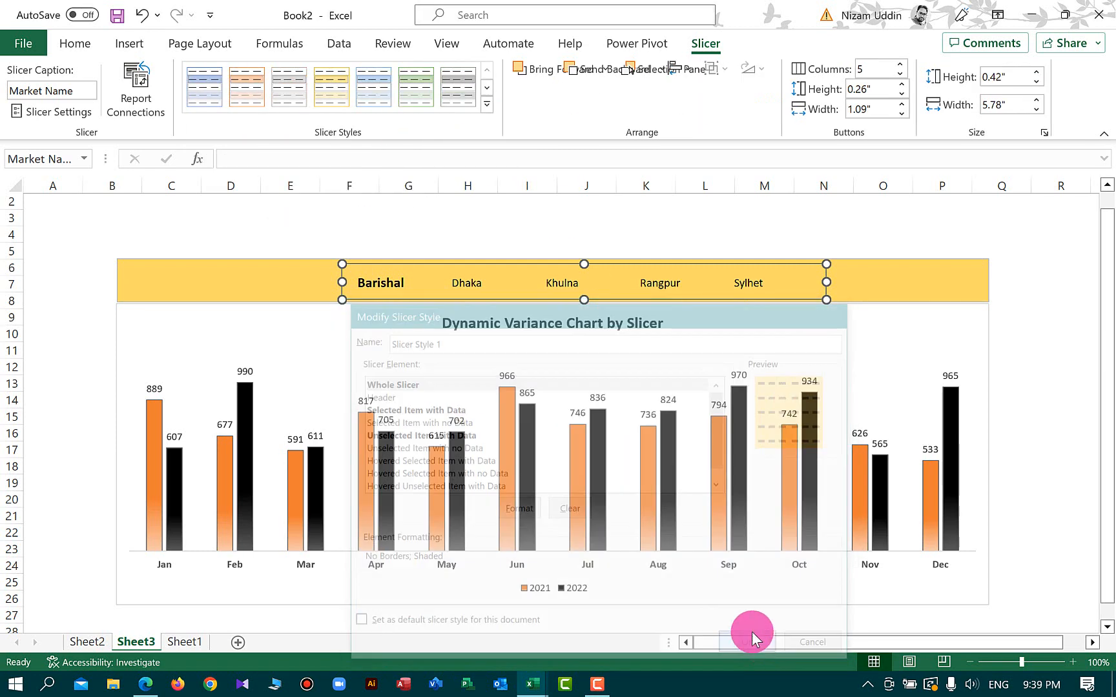
Select the chart and inspect a December bar's data tooltip
click(1046, 385)
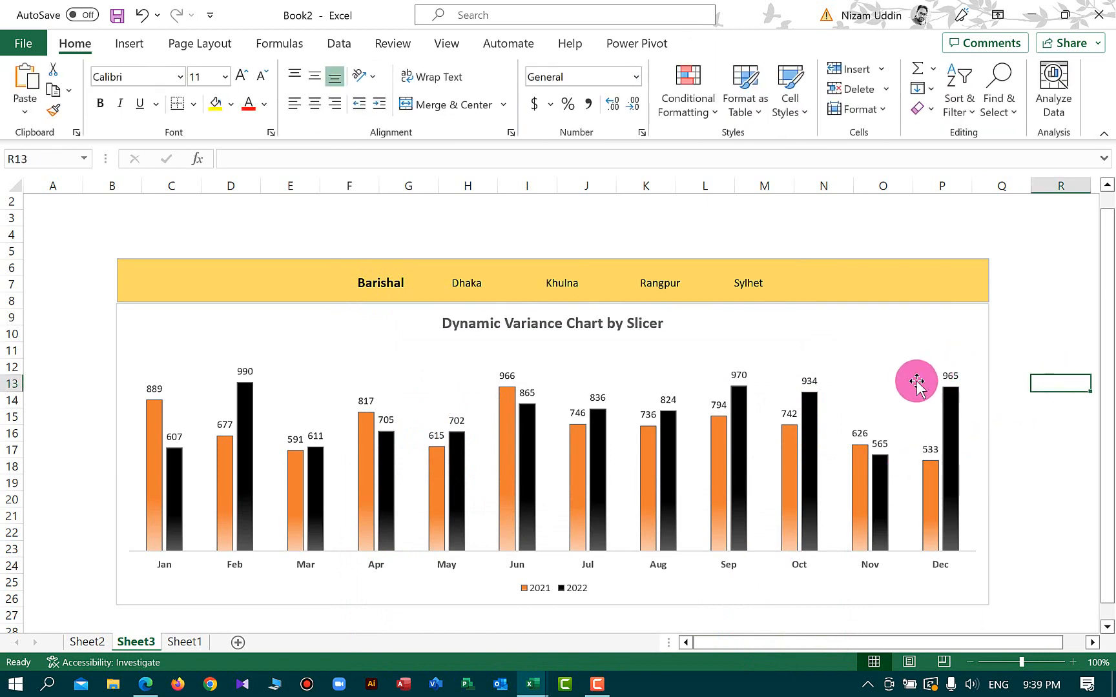
click(521, 326)
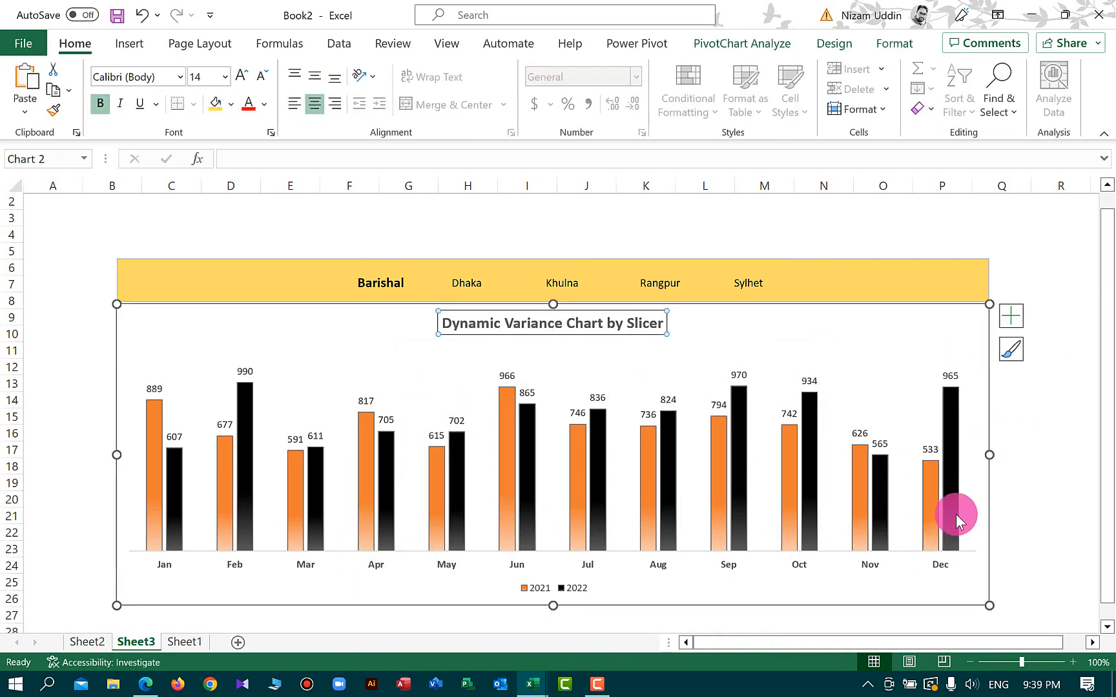
mouse_move(955, 514)
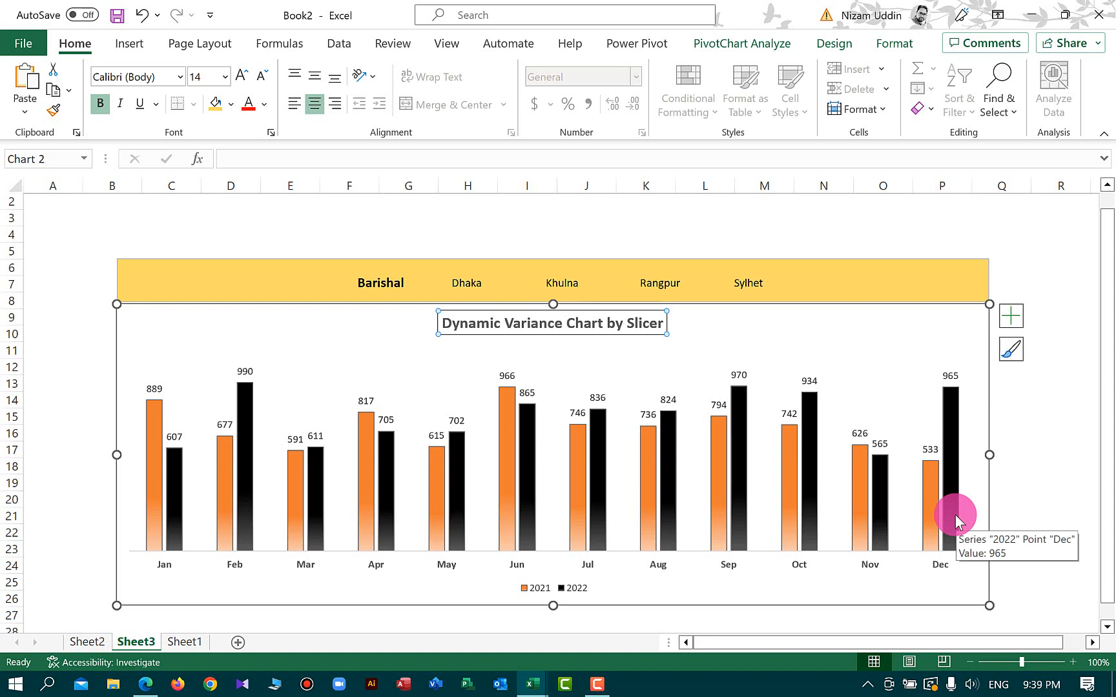